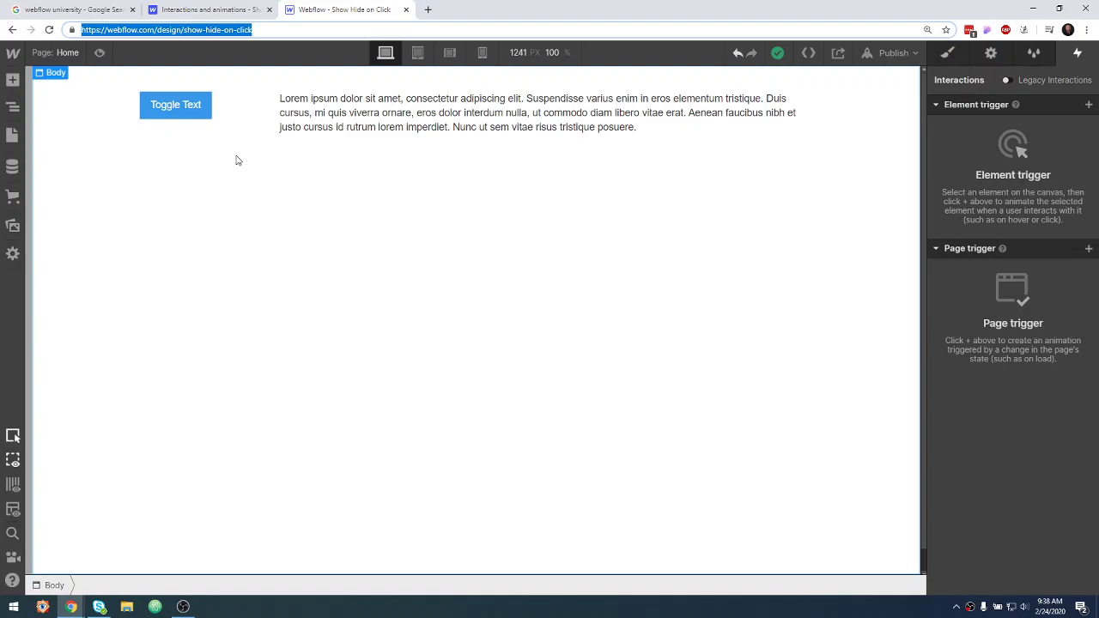
left_click(1088, 105)
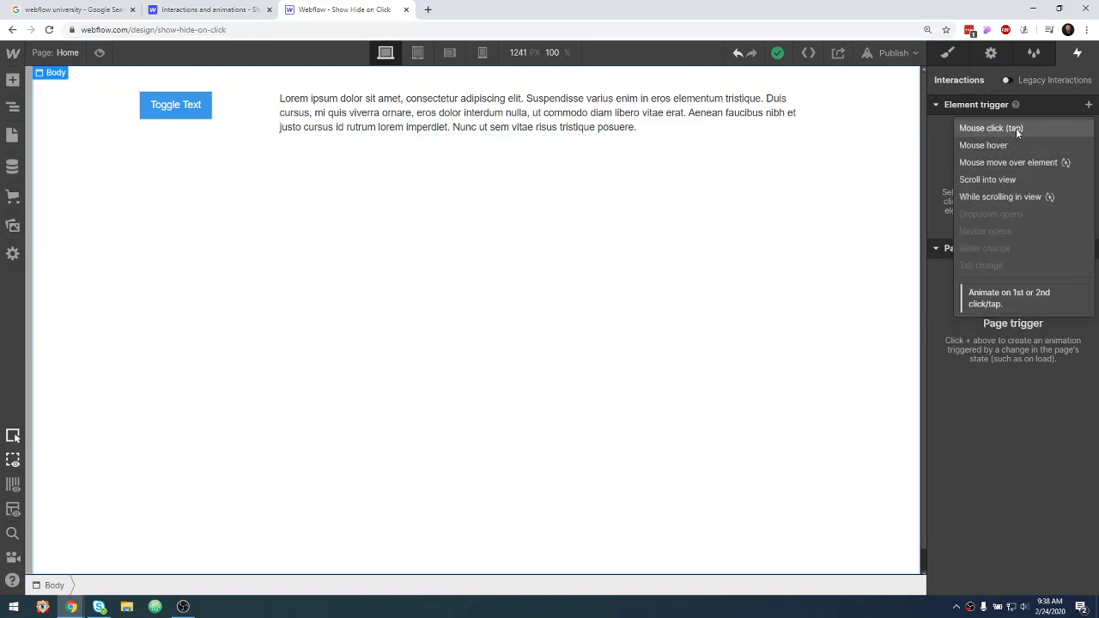
left_click(446, 264)
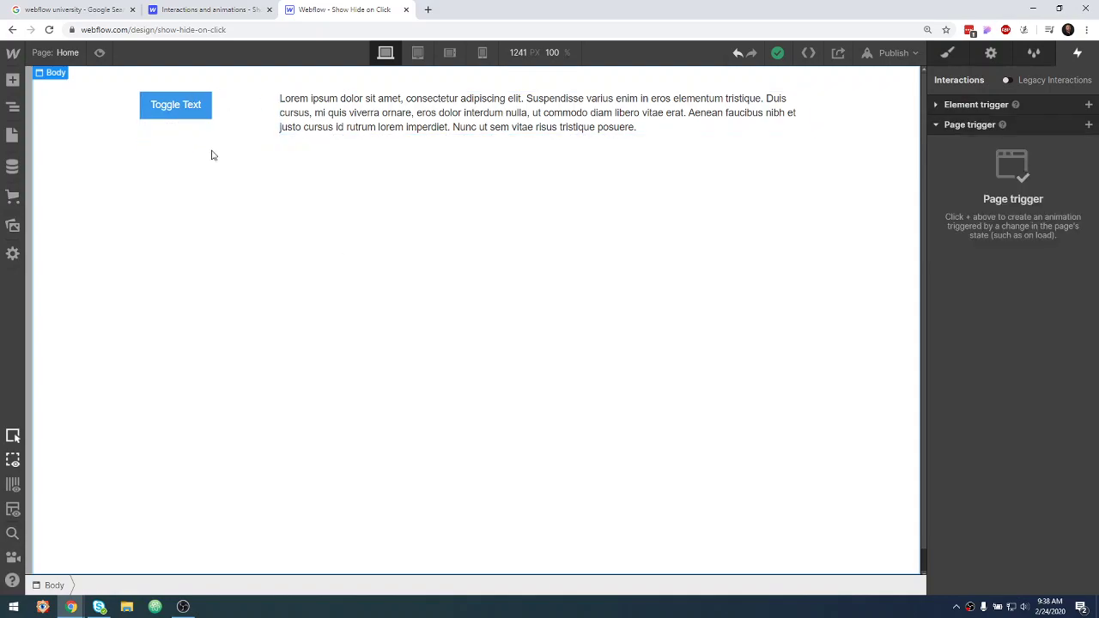
left_click(204, 112)
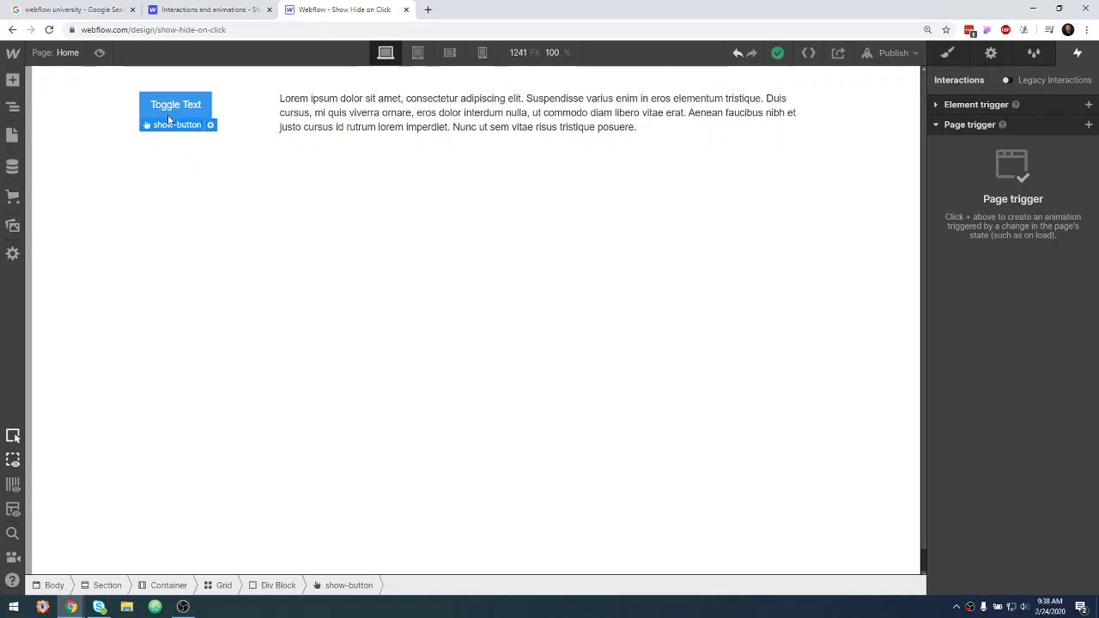
left_click(368, 118)
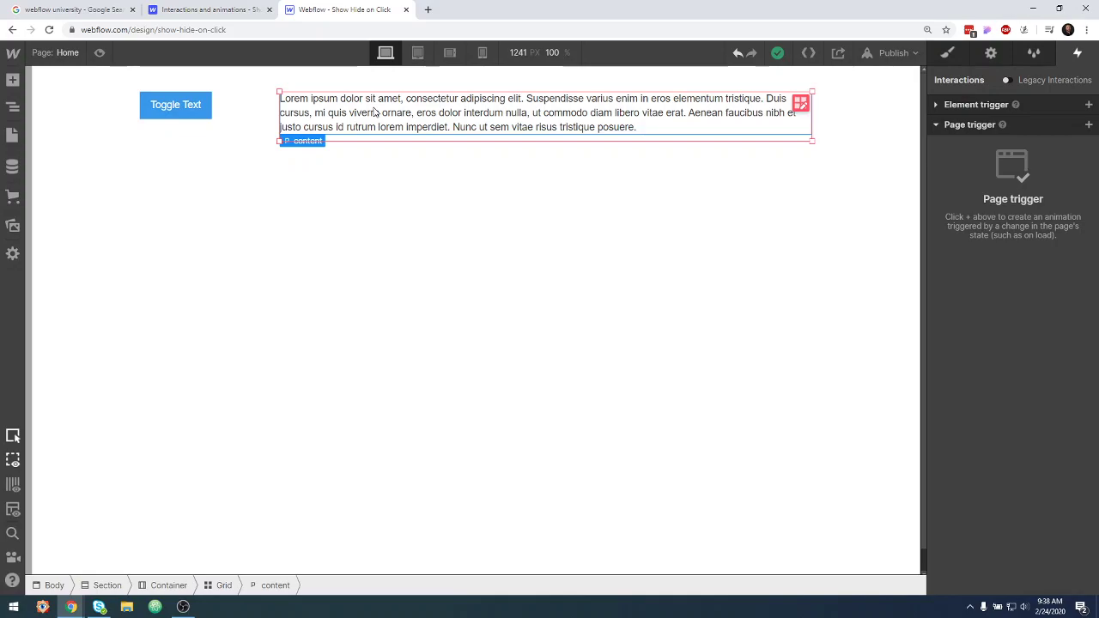
Replace the Toggle Text button's show-button class with a new class named toggle-button.
left_click(190, 106)
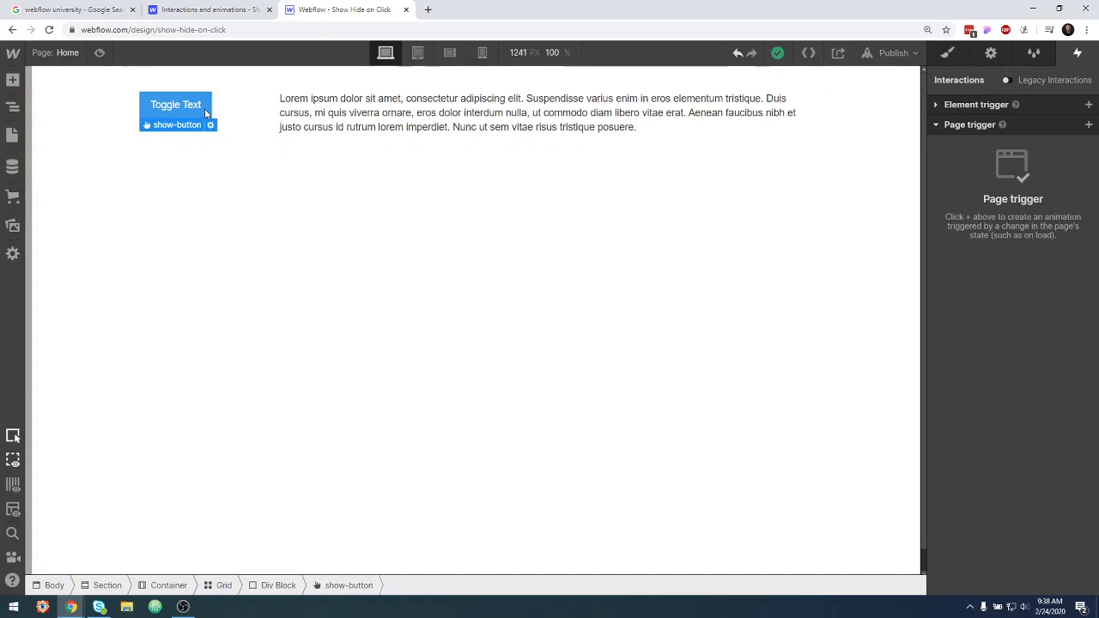
left_click(937, 126)
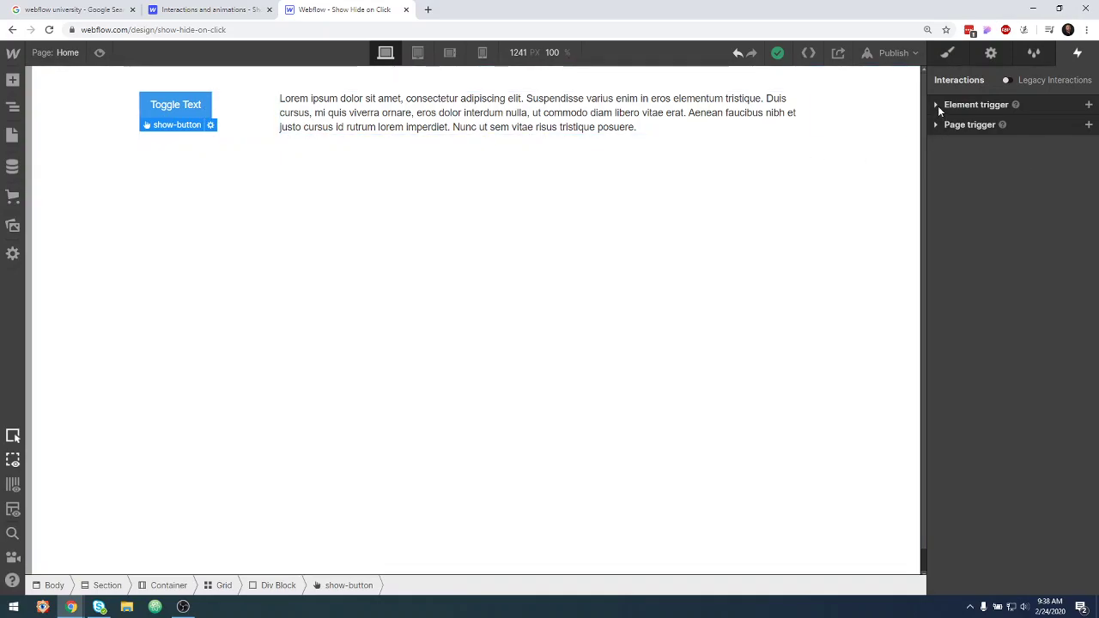
left_click(937, 105)
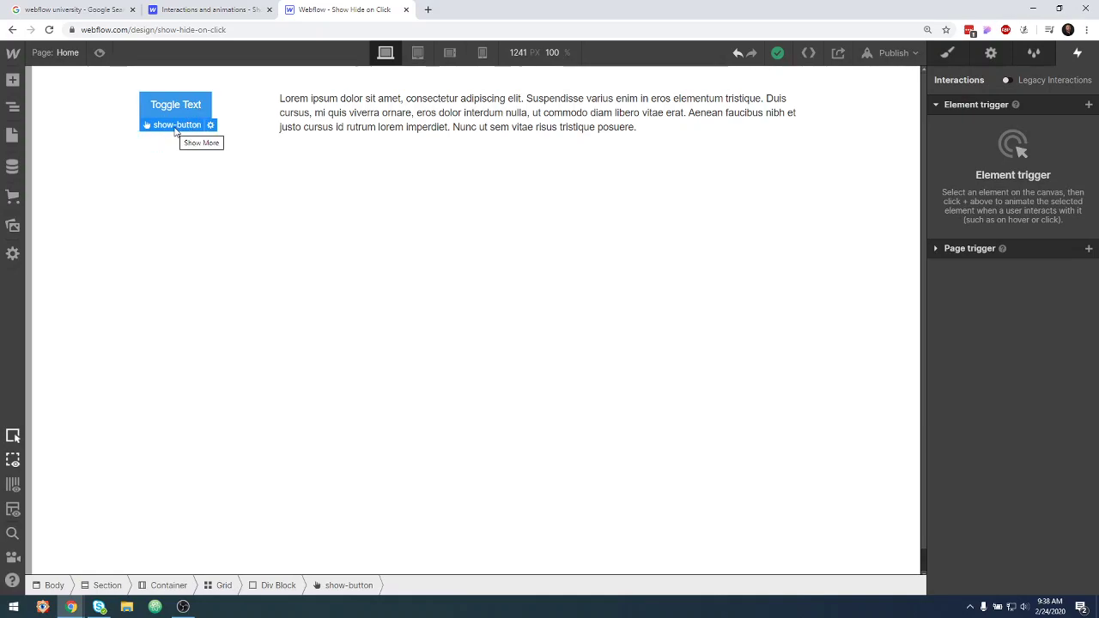
left_click(946, 54)
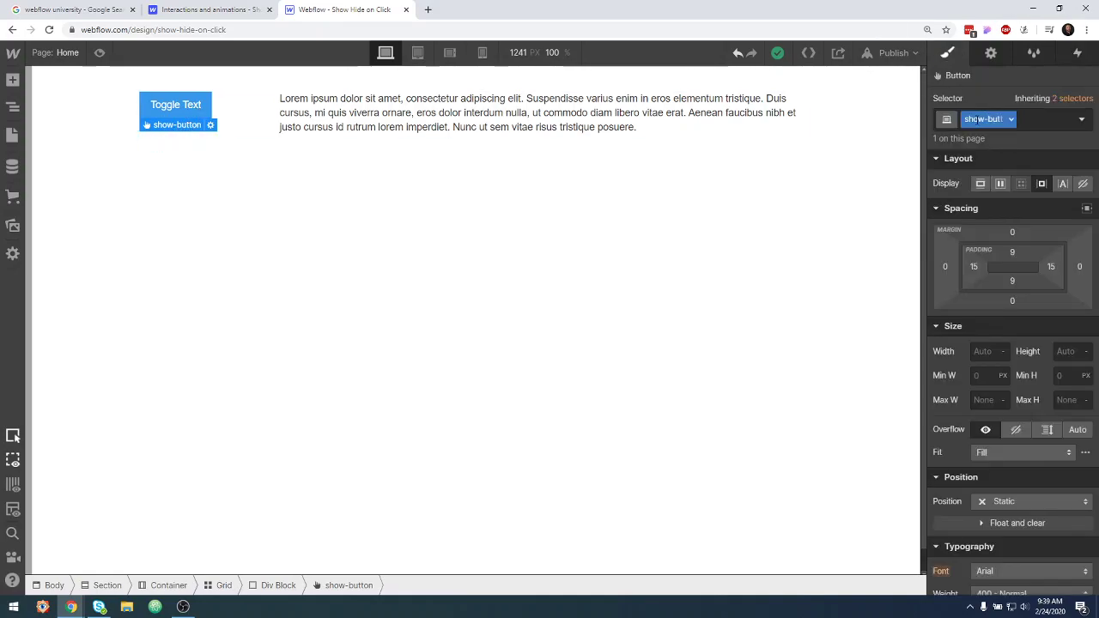
left_click(1020, 121)
key("BackSpace")
type("toggle-button")
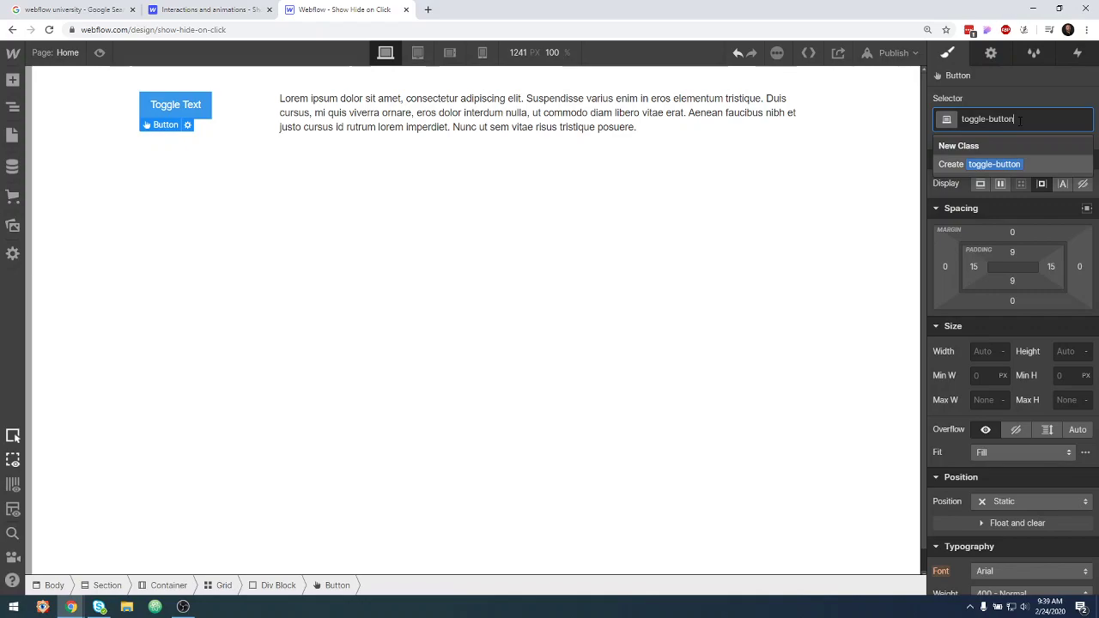
key("Return")
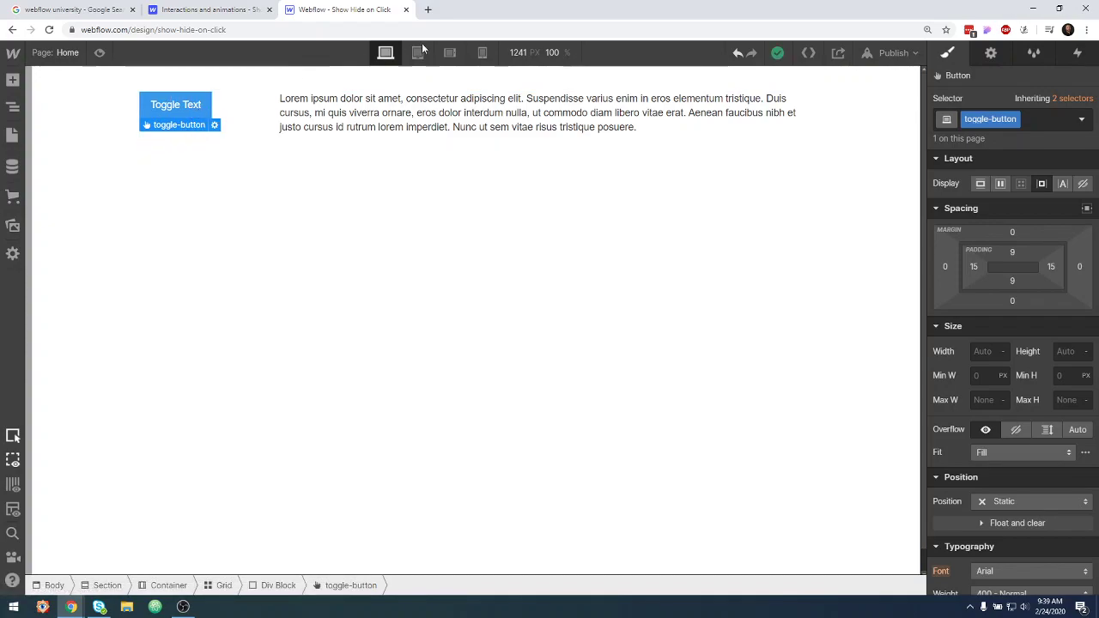
Add a Mouse click (tap) element trigger to the Toggle Text button and accept saving the site without interactions.
left_click(1078, 54)
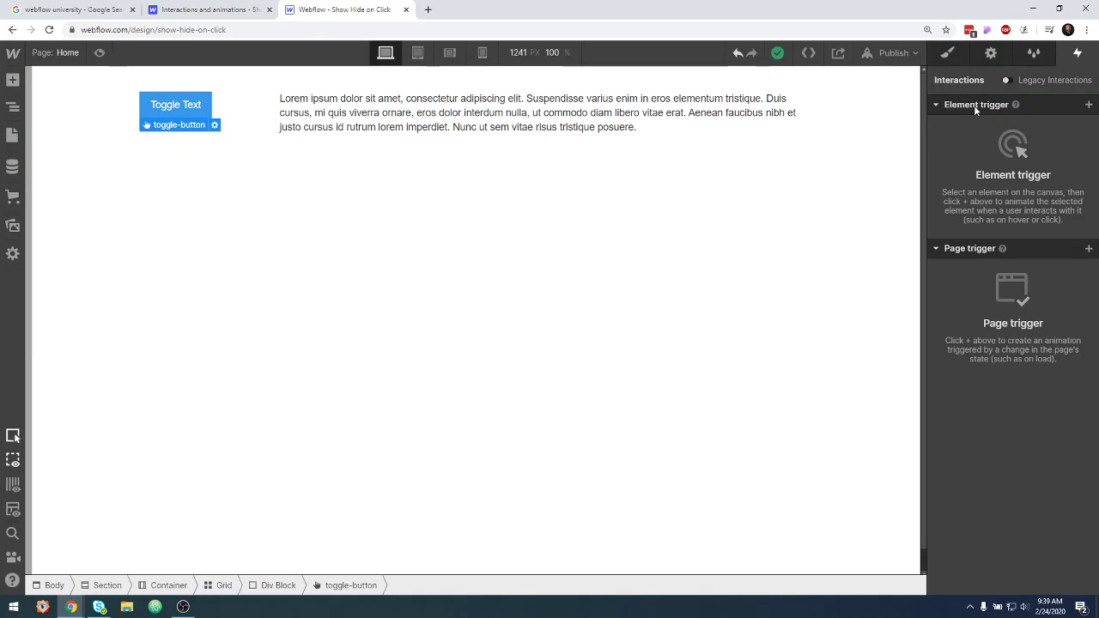
left_click(1088, 104)
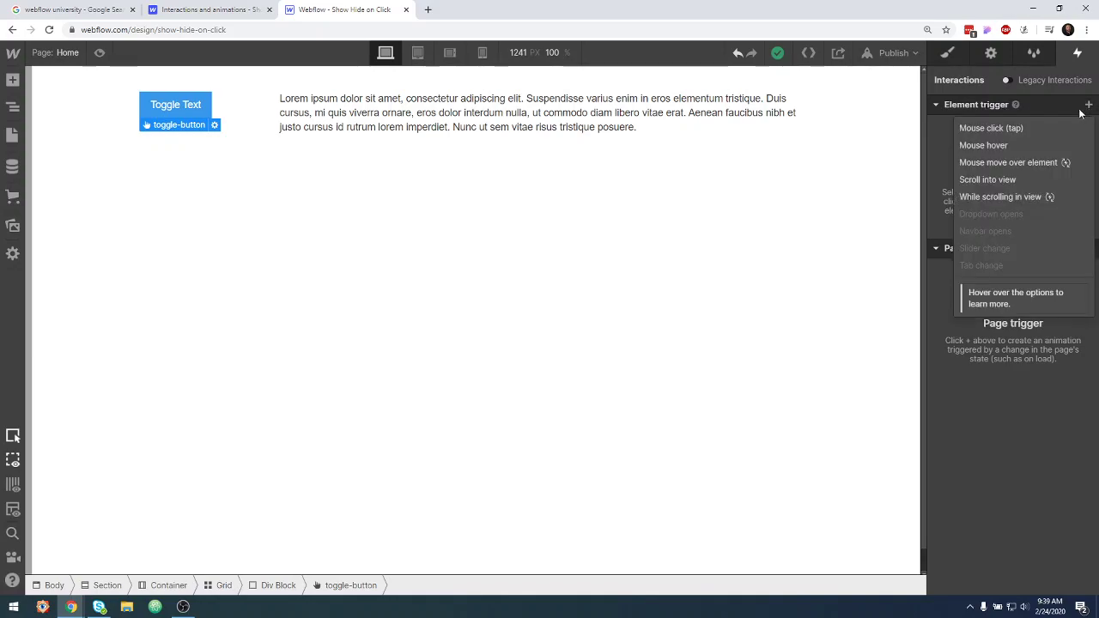
left_click(1004, 128)
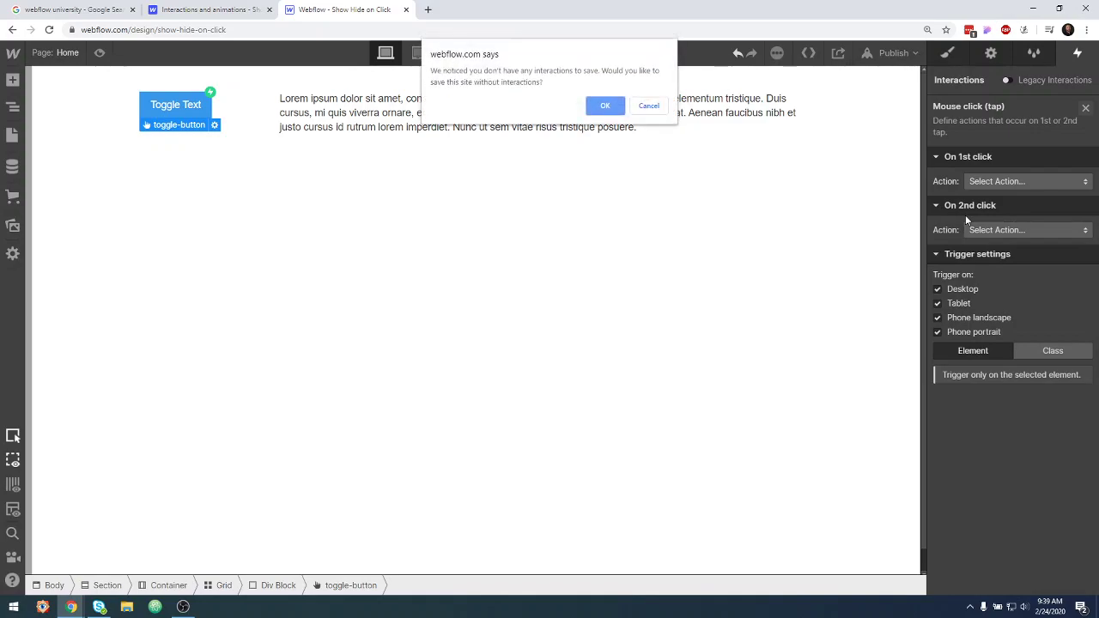
left_click(613, 108)
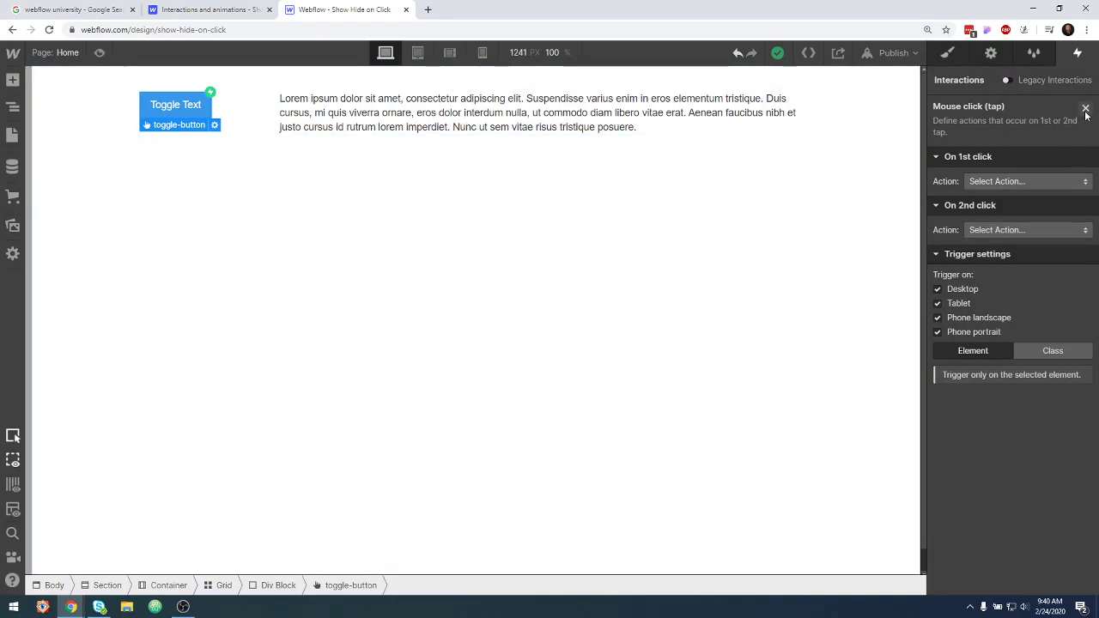
Set the trigger's first-click action to Start an Animation, and collapse the second-click and trigger settings.
left_click(1019, 184)
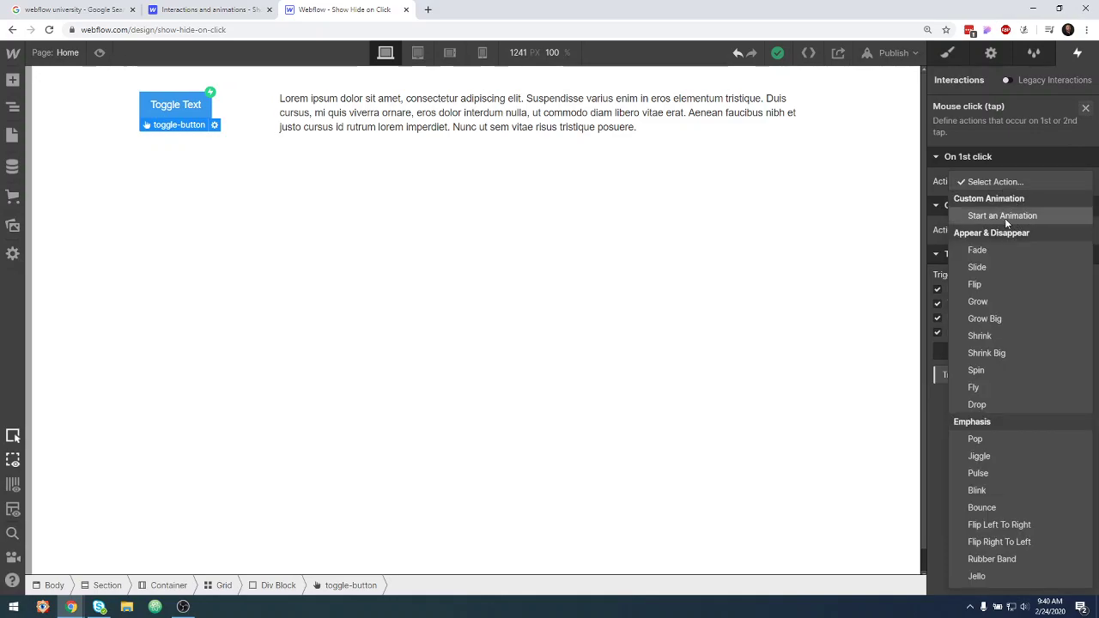
left_click(1005, 217)
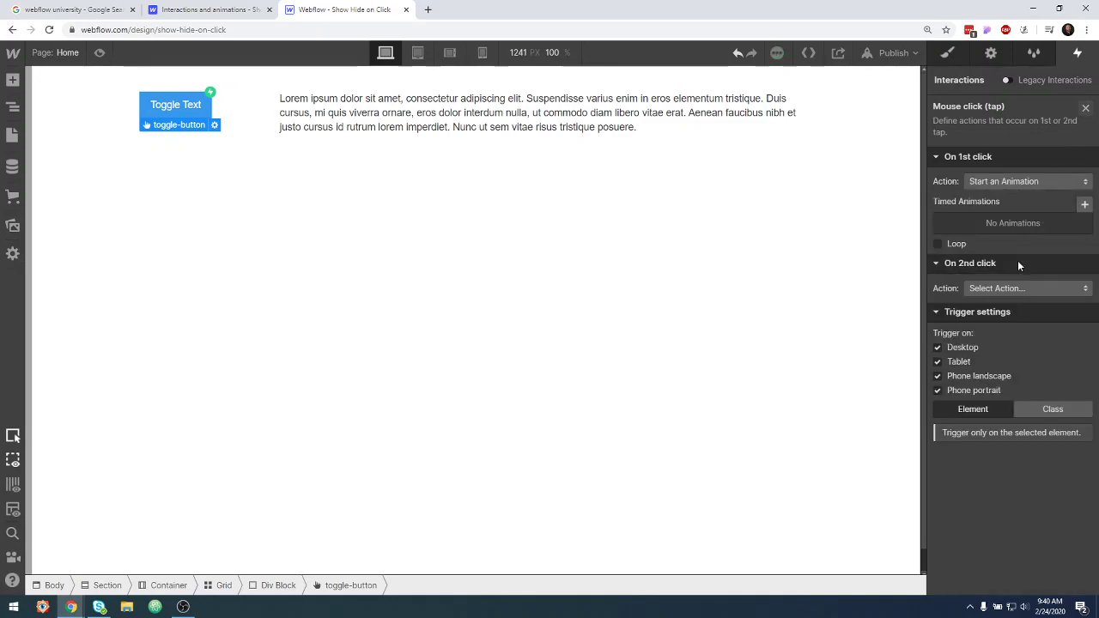
left_click(939, 266)
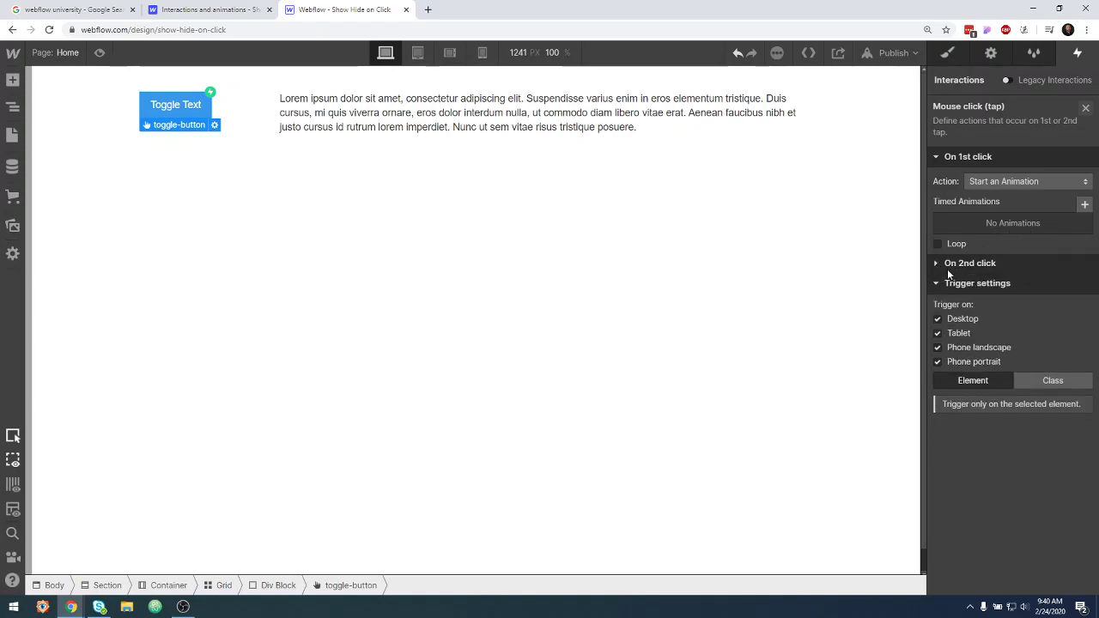
left_click(937, 285)
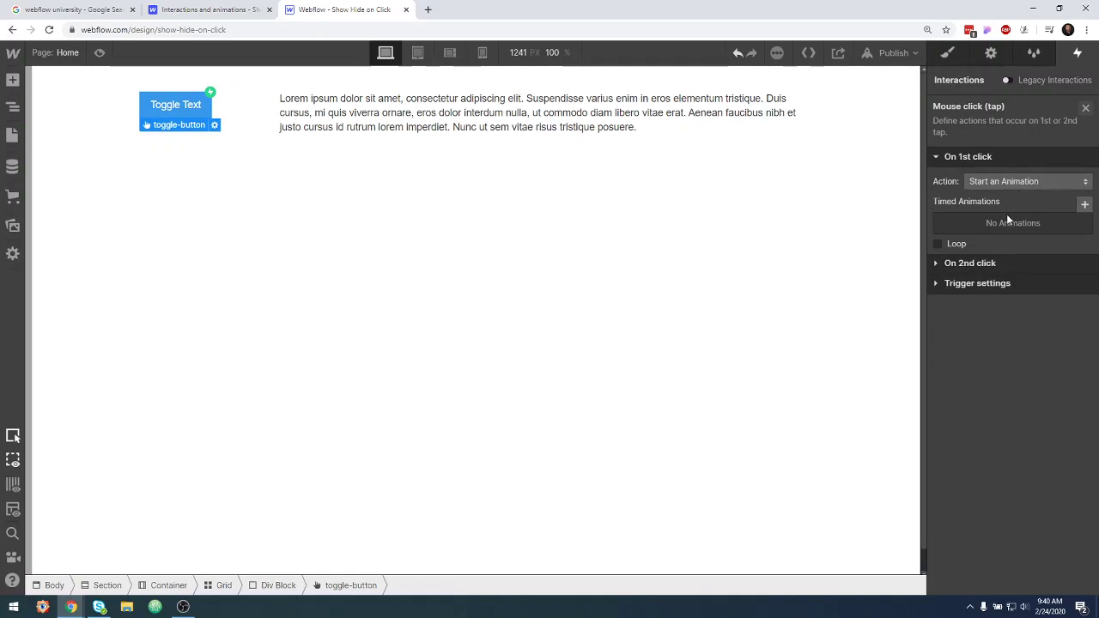
Create a new timed animation named show-text for the first click.
left_click(1085, 204)
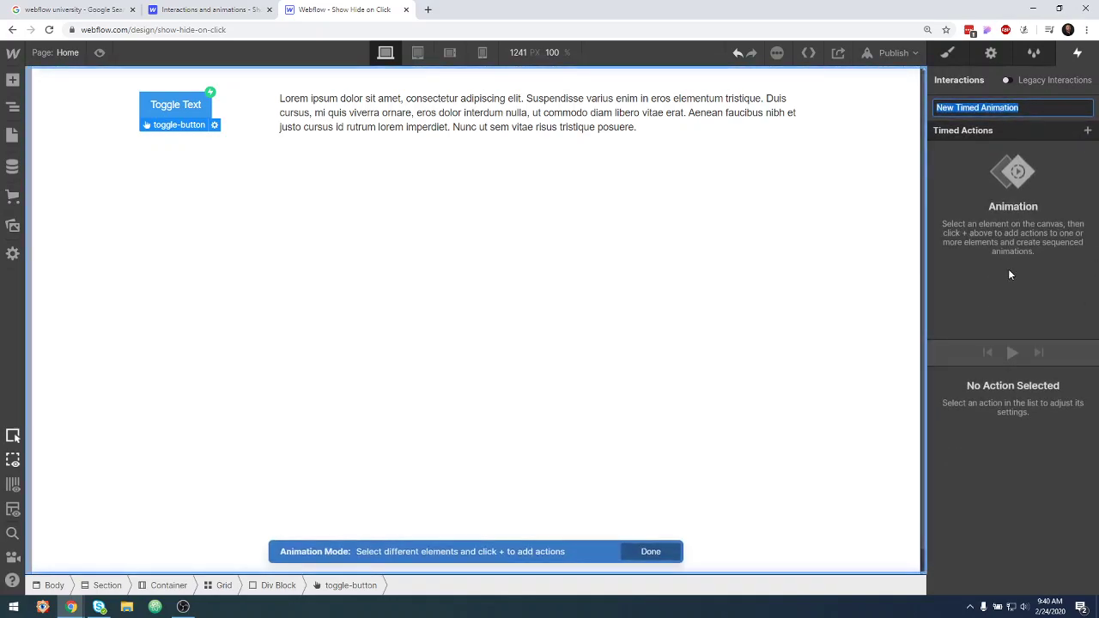
type("sh")
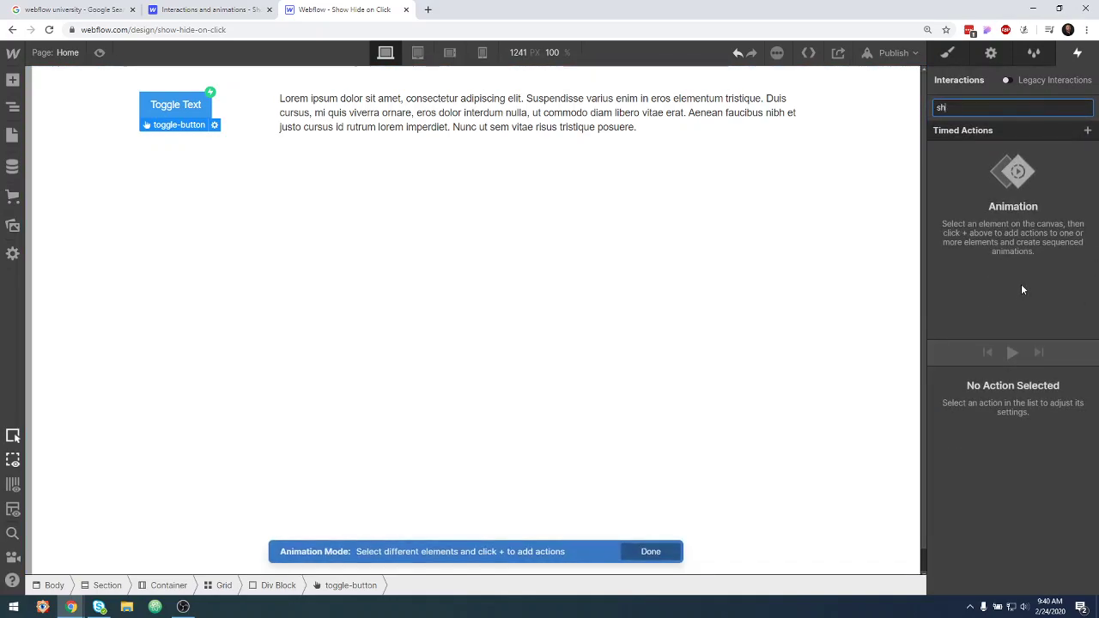
type("ow-text")
key("Return")
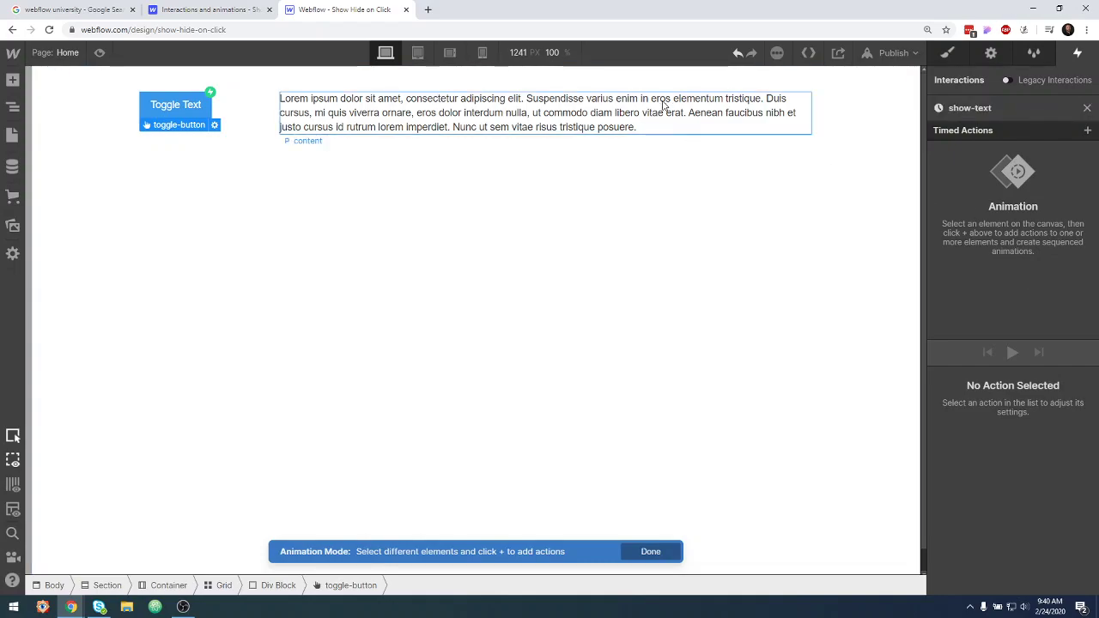
Add a Hide/Show action for the lorem ipsum paragraph, set as initial state with display none, affecting all elements with the content class.
left_click(593, 125)
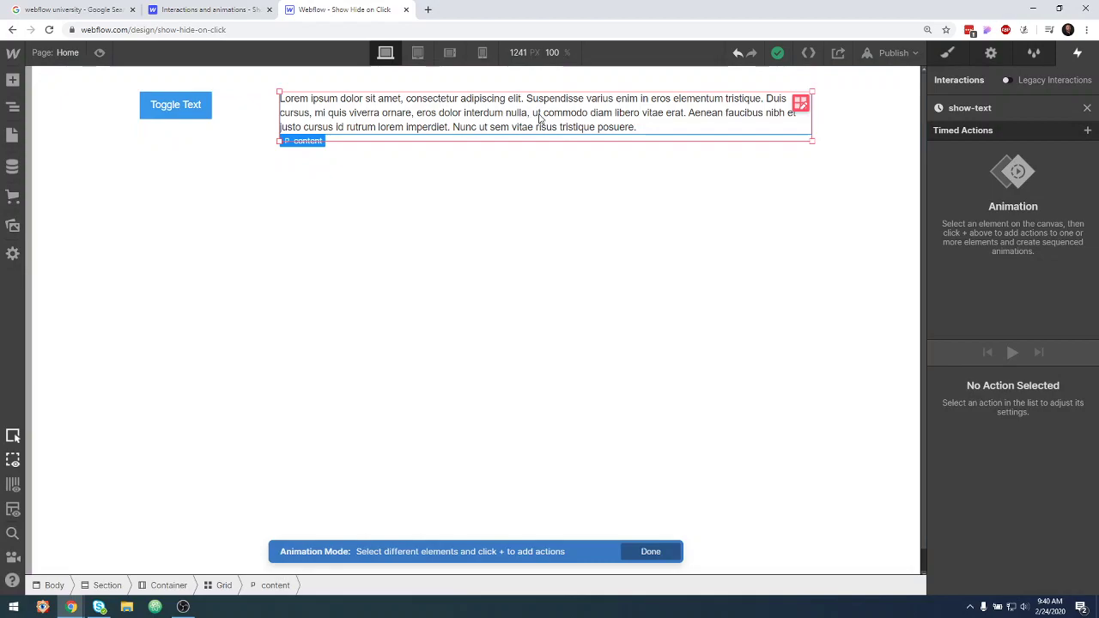
left_click(1089, 132)
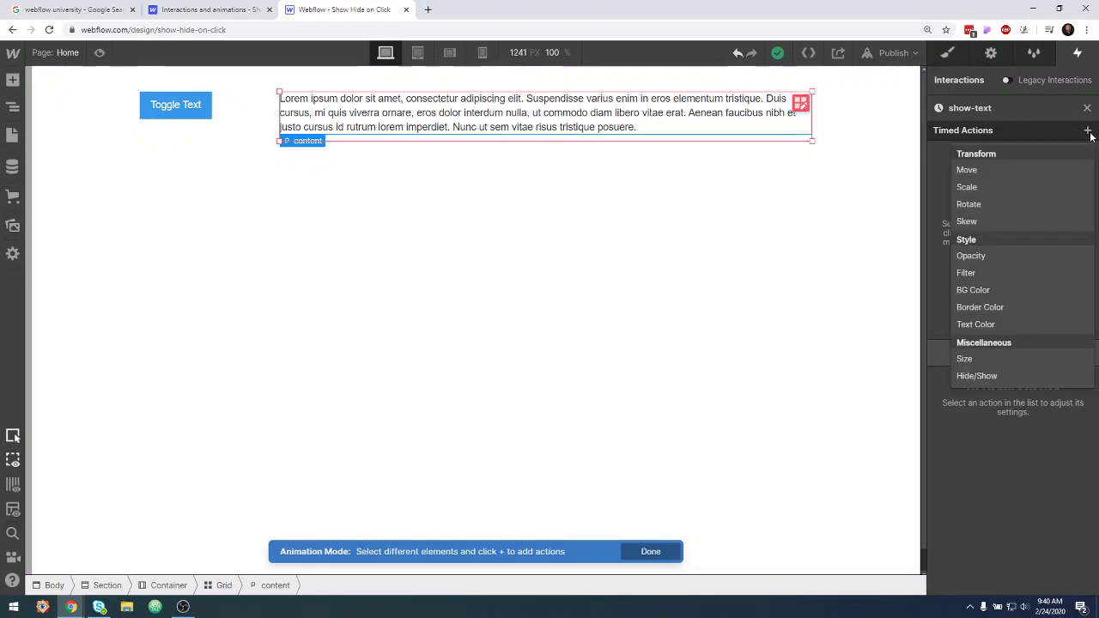
left_click(996, 376)
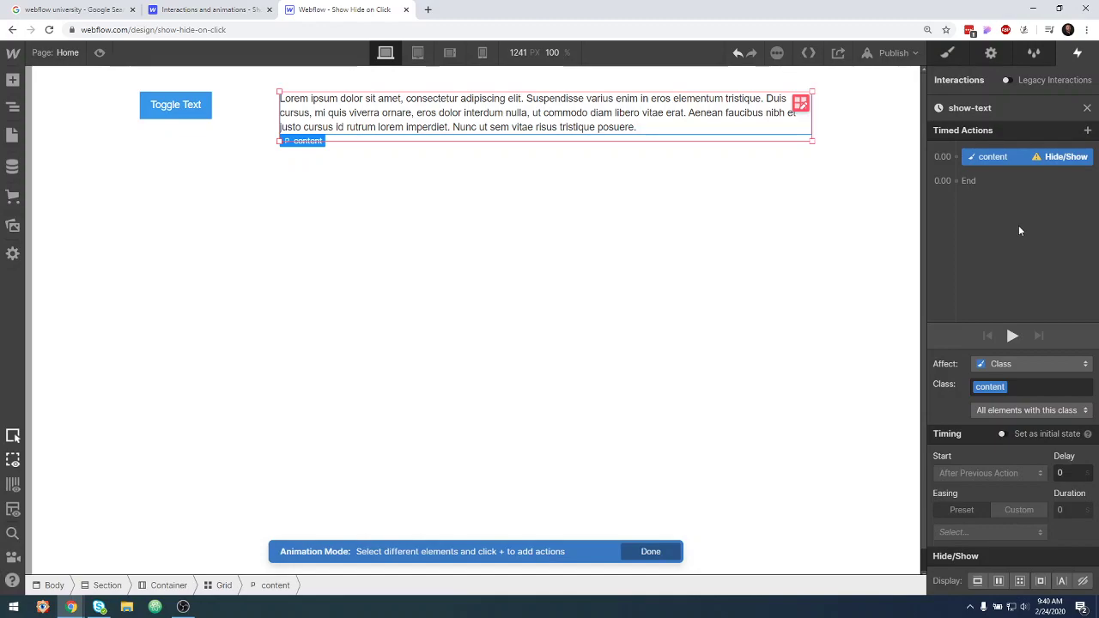
left_click(1002, 434)
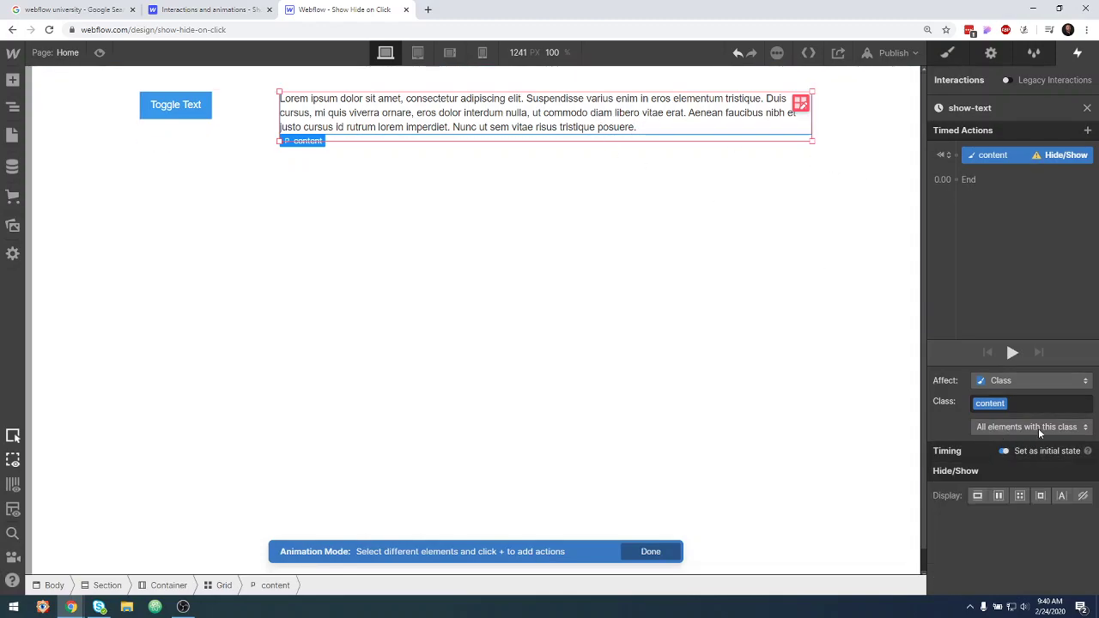
left_click(1026, 380)
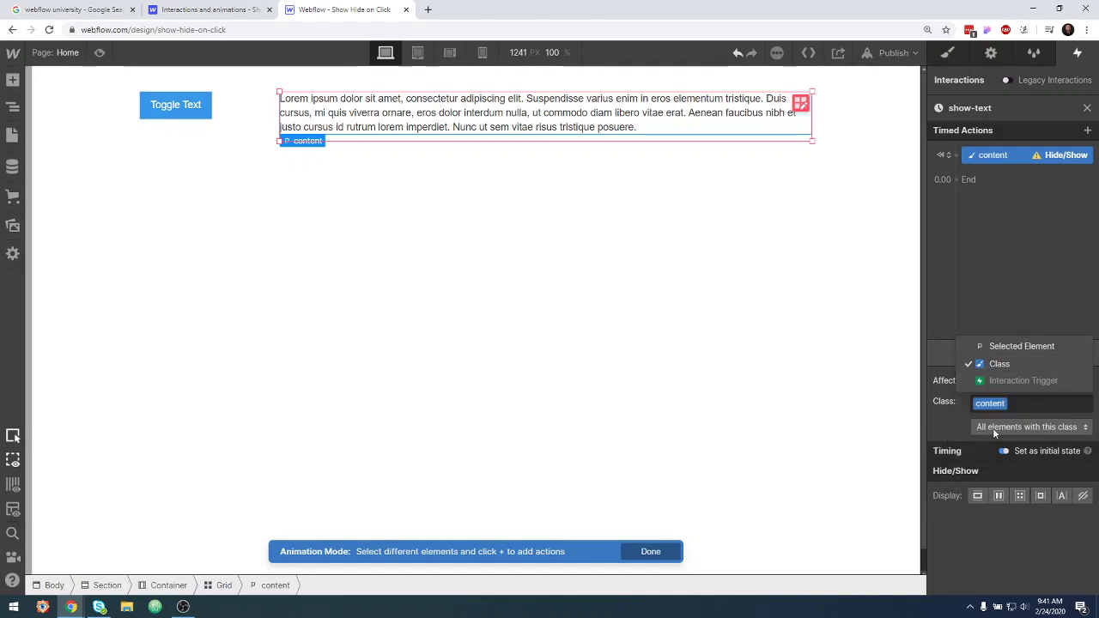
left_click(960, 437)
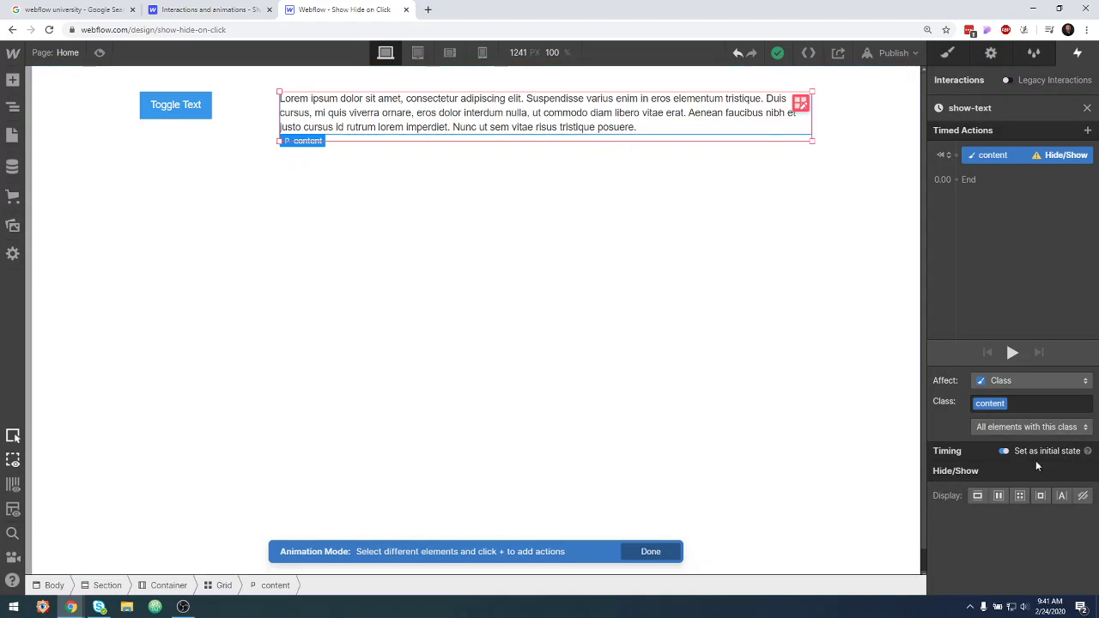
left_click(1083, 496)
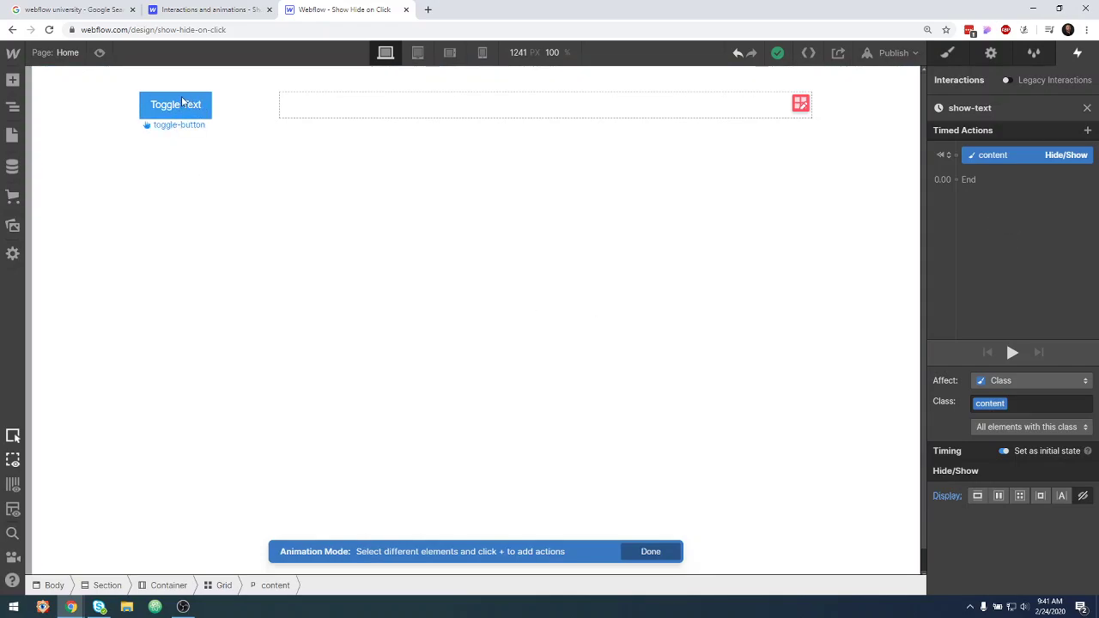
Append a second Hide/Show action for the content class after the initial state, with display set to block.
mouse_move(1035, 187)
mouse_move(947, 182)
left_click(968, 181)
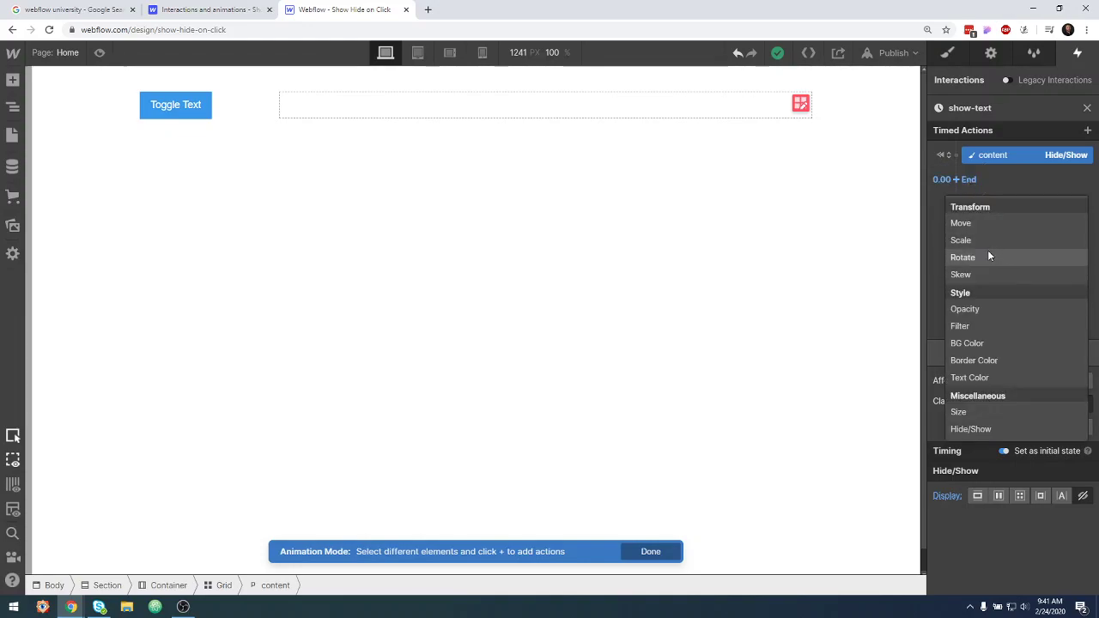
left_click(980, 430)
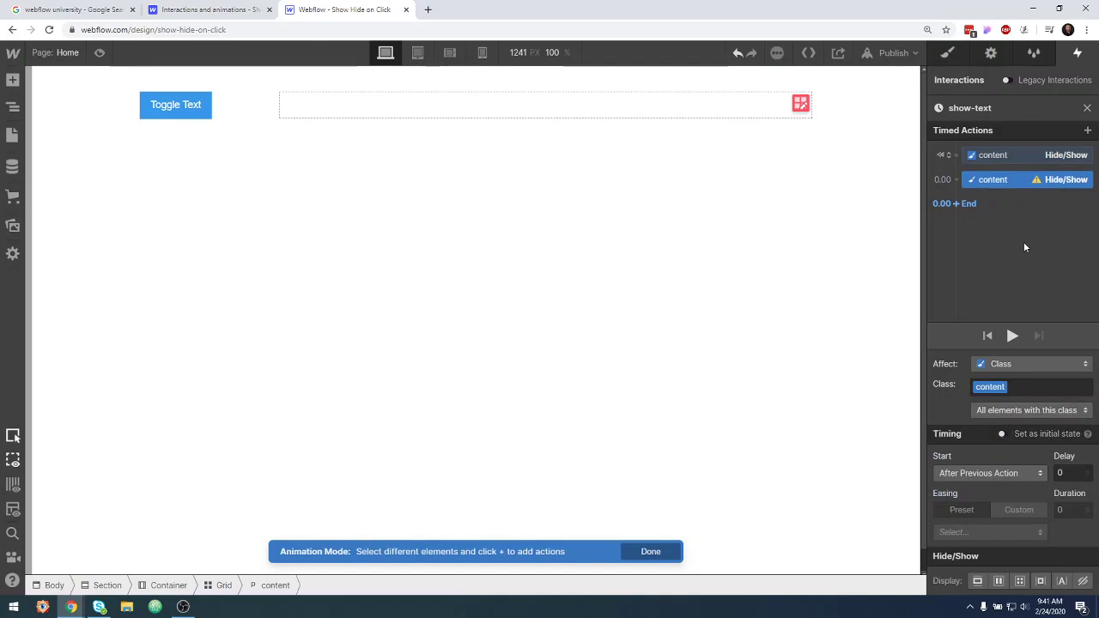
left_click(978, 581)
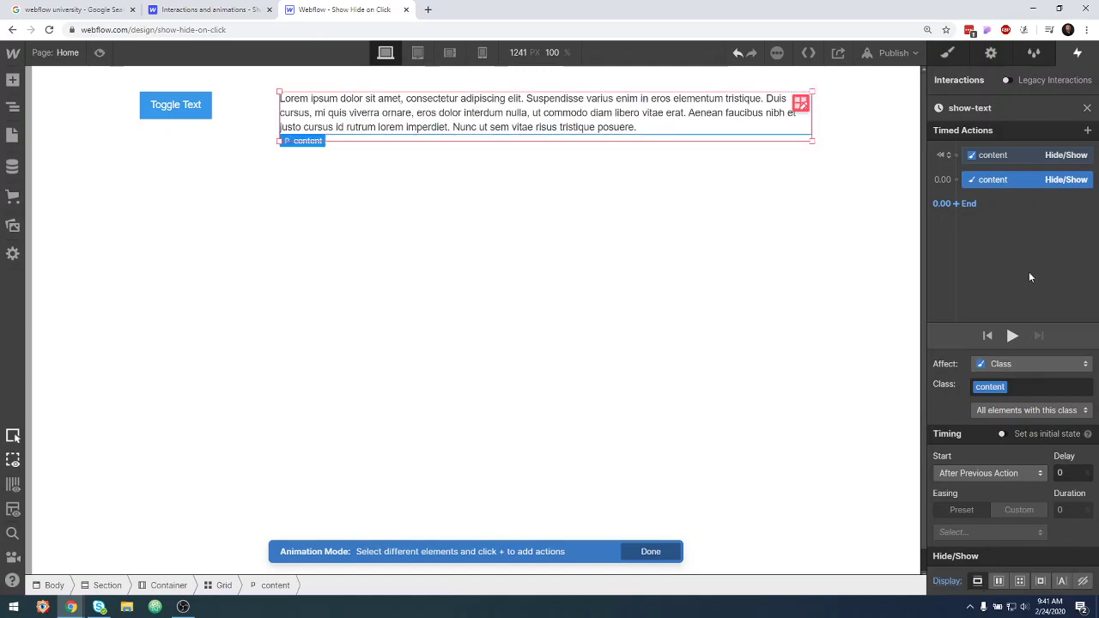
Play the show-text animation several times on the canvas to check it.
left_click(1012, 337)
left_click(1012, 337)
left_click(1012, 336)
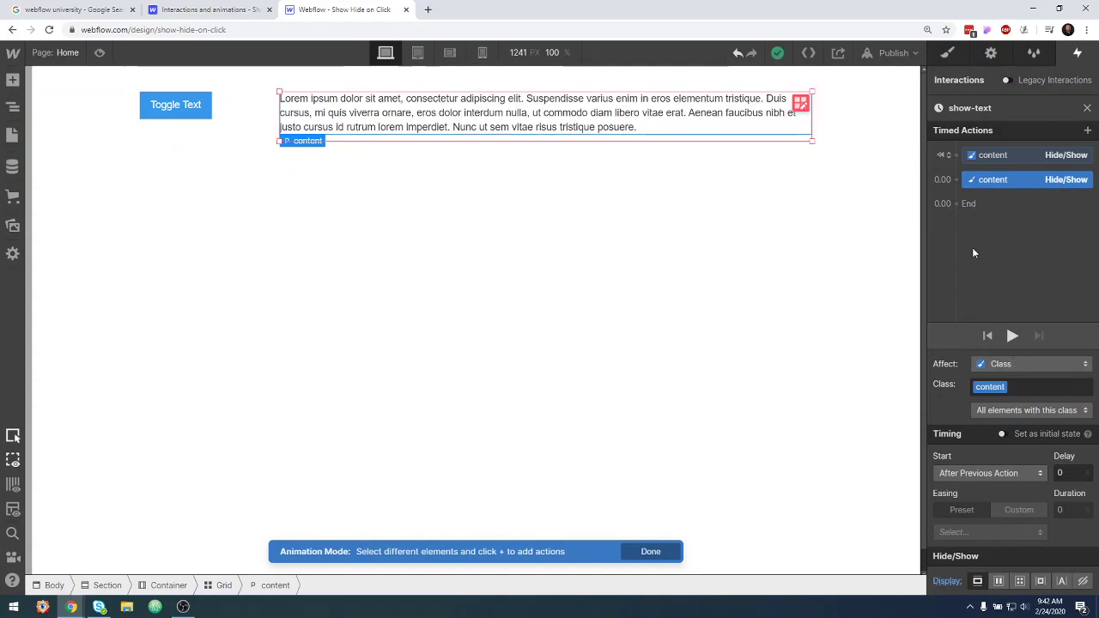
Preview the page, test the Toggle Text button, and return to the designer.
left_click(99, 52)
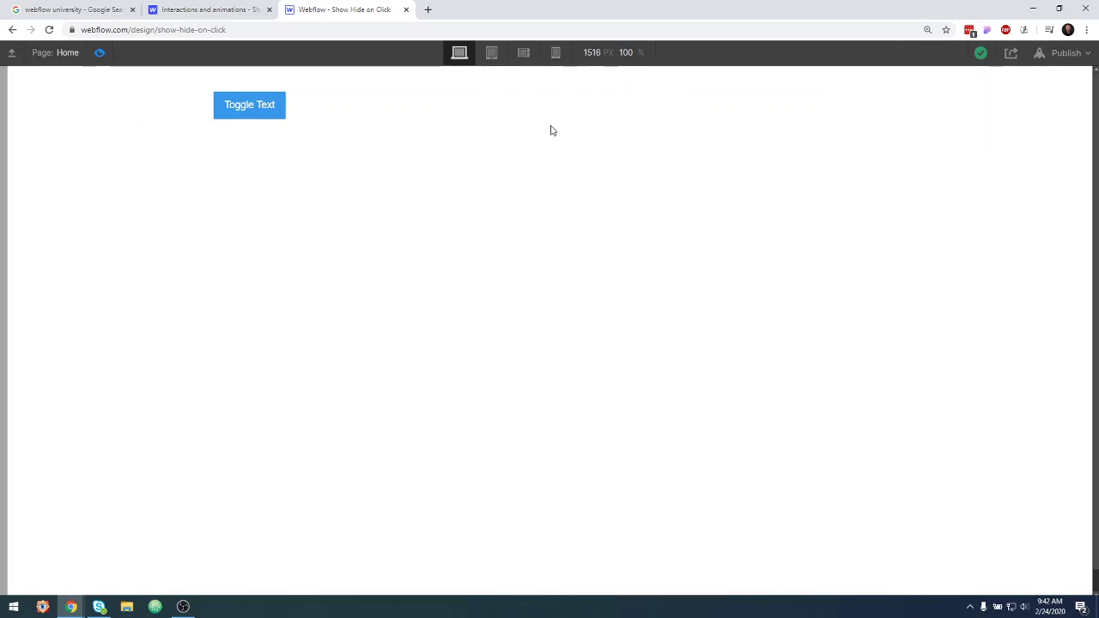
left_click(272, 113)
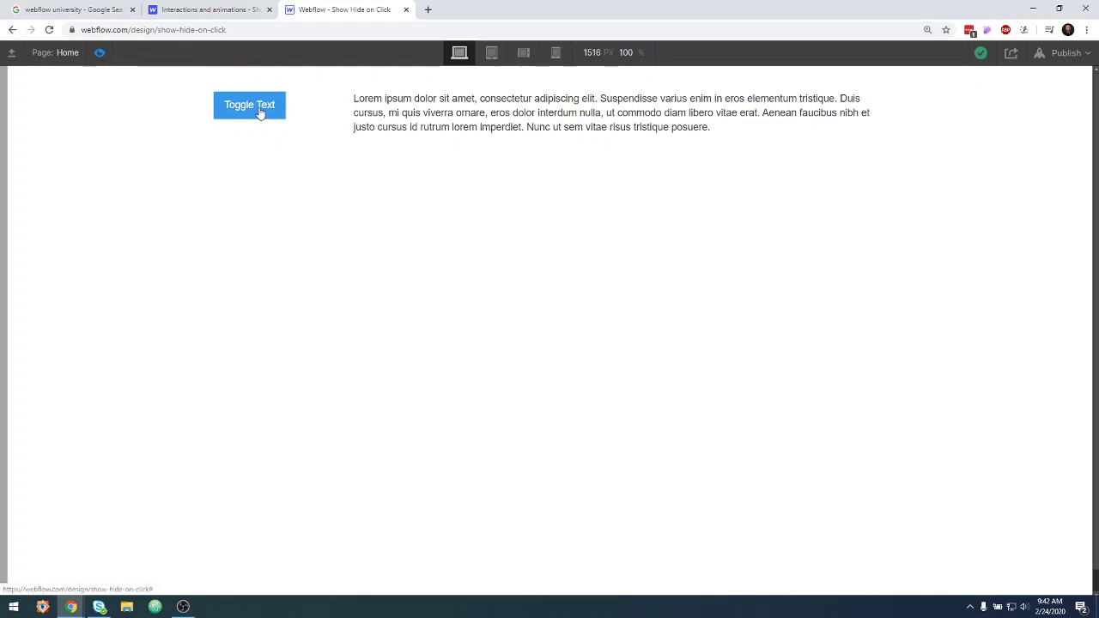
left_click(100, 54)
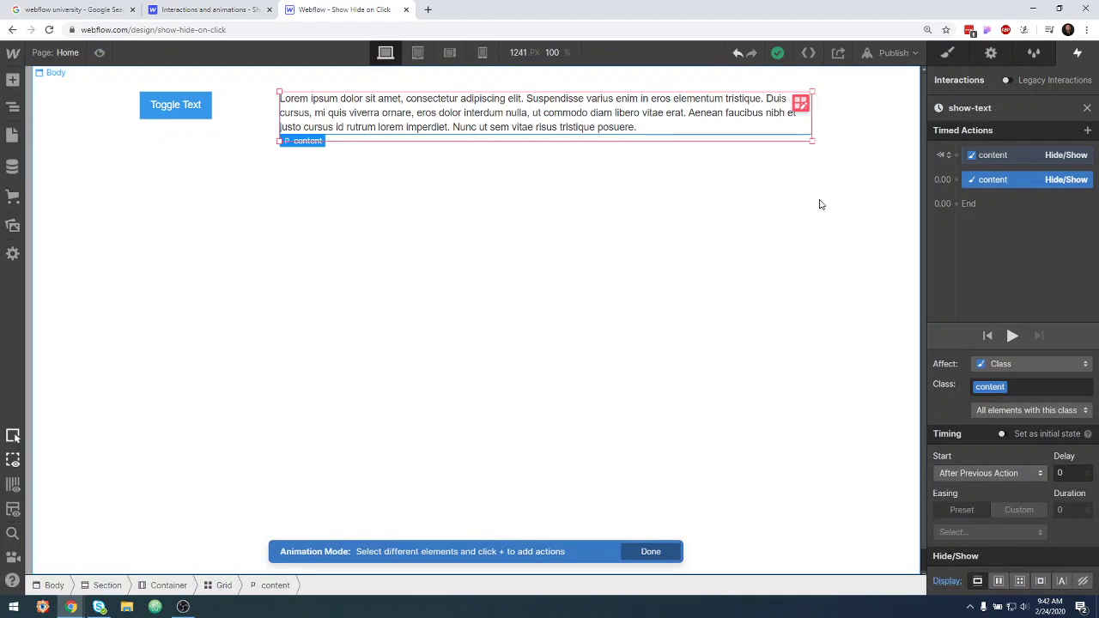
Exit the show-text animation and set the toggle button's second-click action to Start an Animation.
left_click(1087, 107)
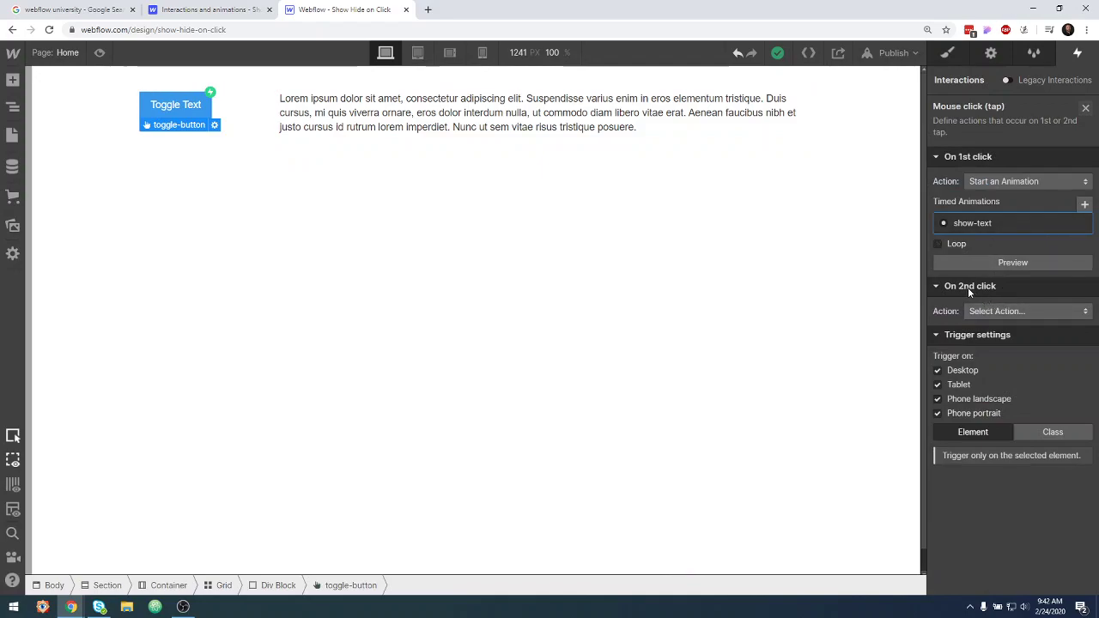
left_click(968, 156)
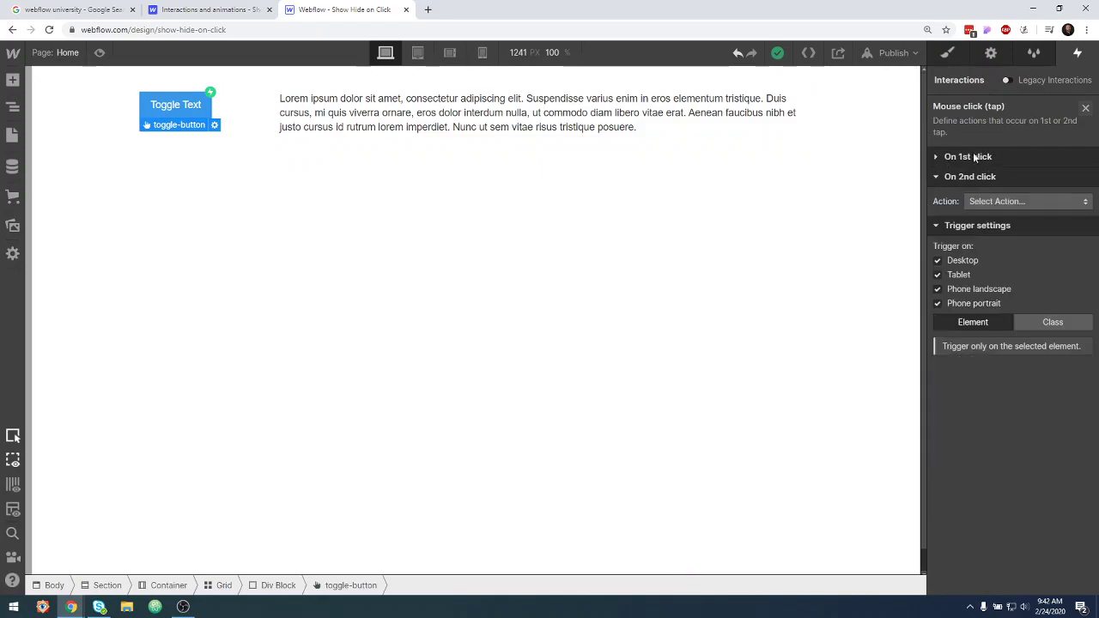
left_click(942, 227)
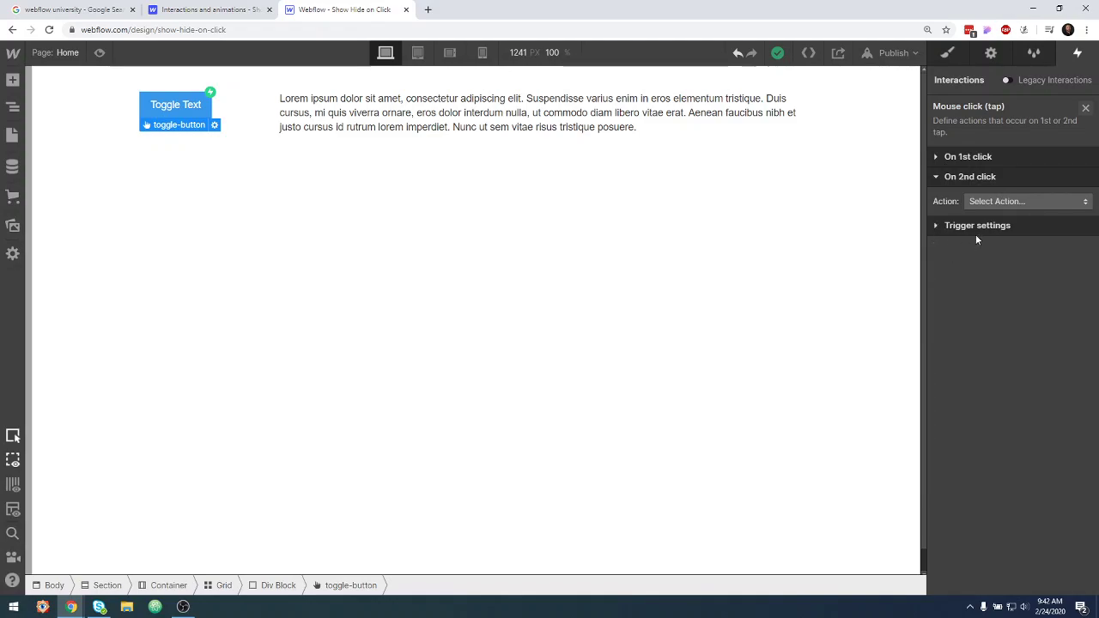
left_click(1002, 202)
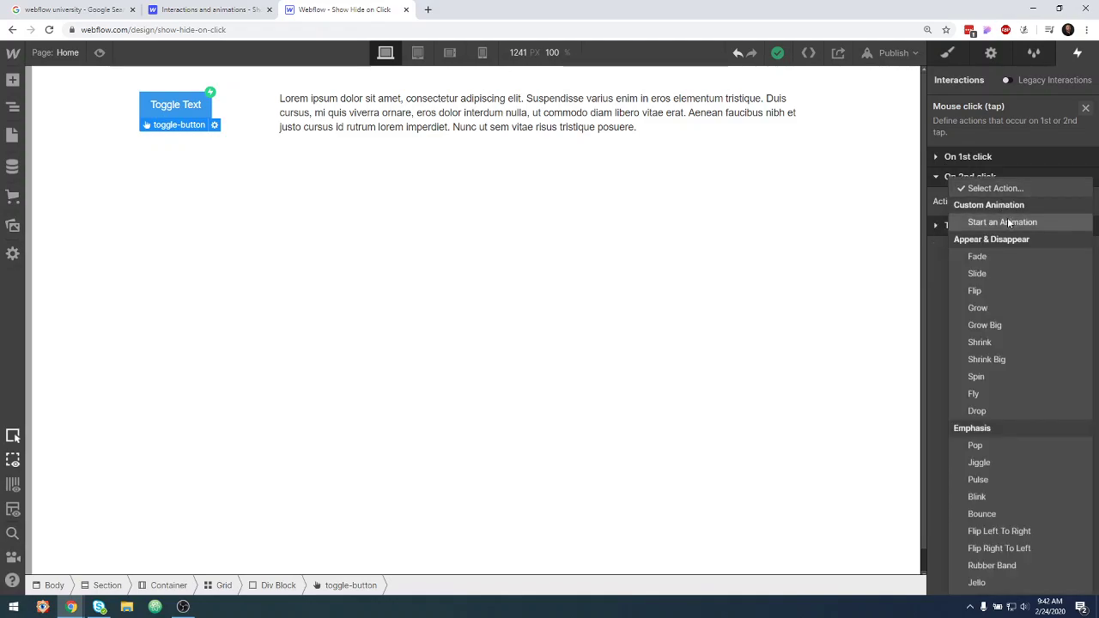
left_click(1018, 221)
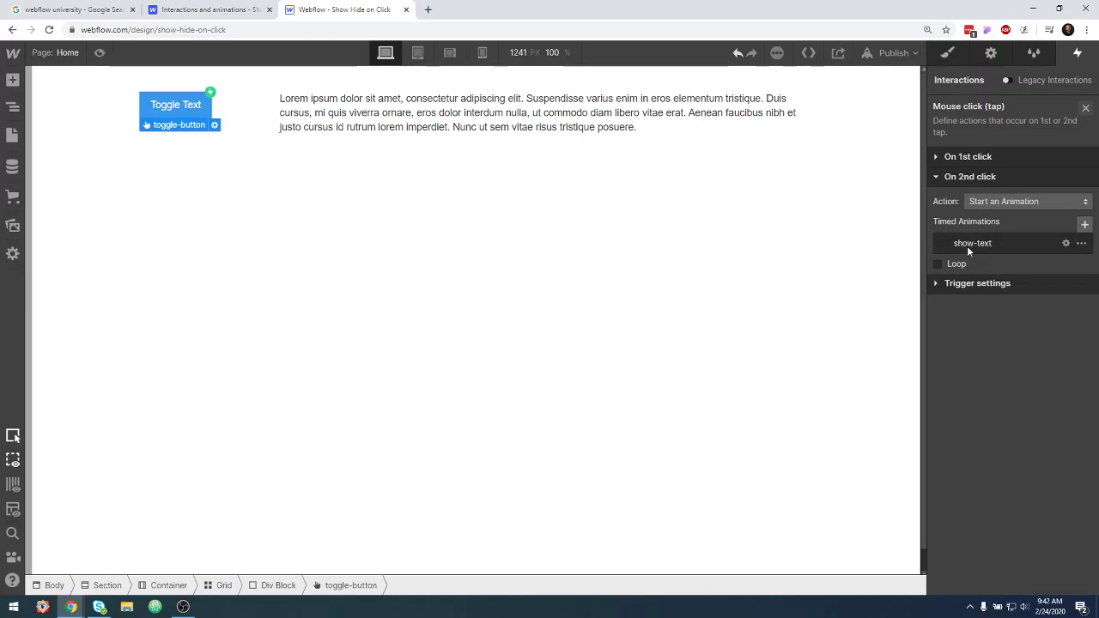
Create a new timed animation named hide-text for the second click.
left_click(1085, 225)
left_click(1031, 260)
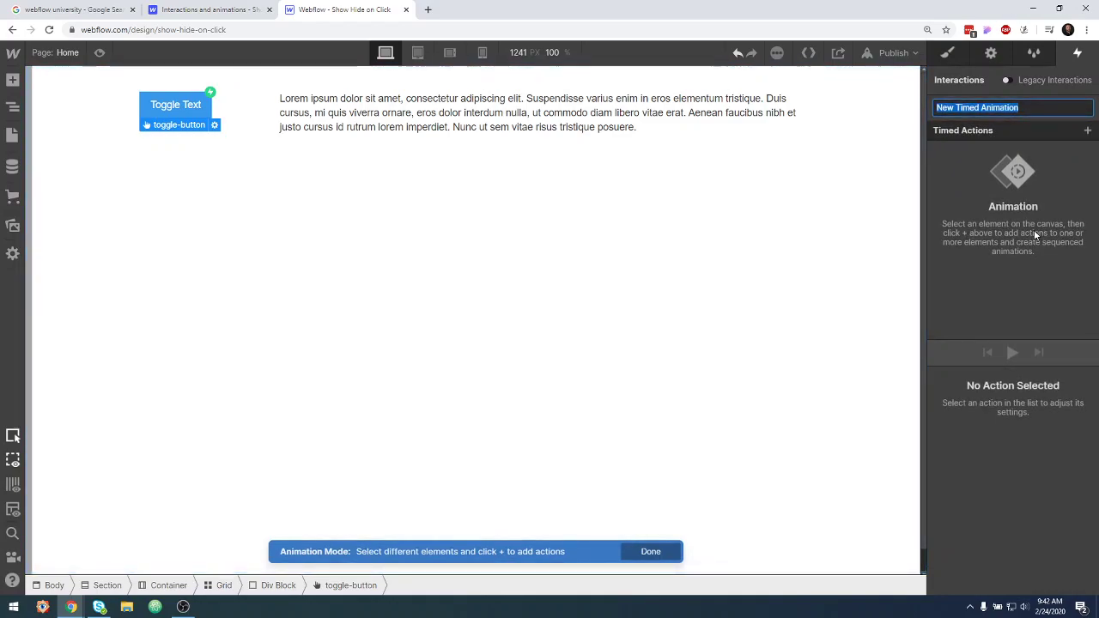
type("hide")
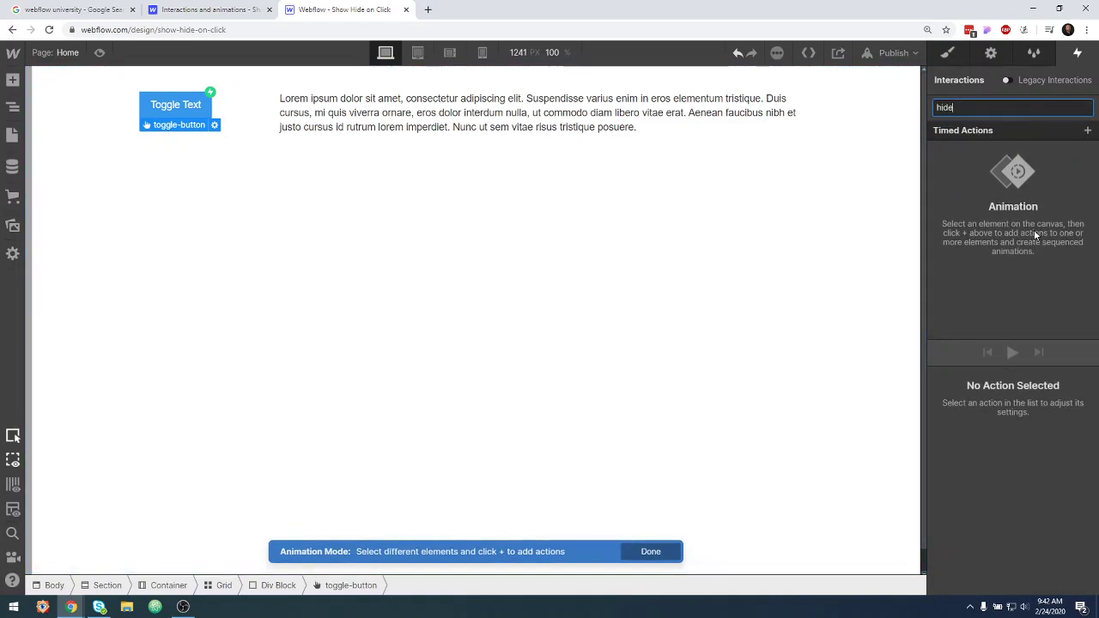
type("-text")
key("Return")
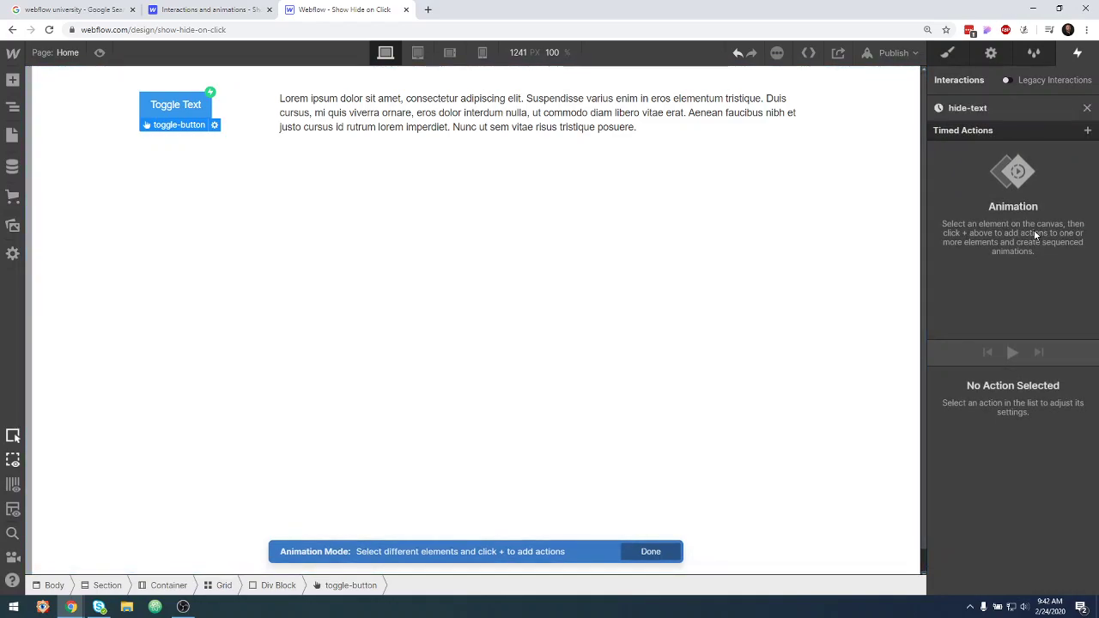
Add a Hide/Show action to hide-text for the lorem ipsum paragraph, with display set to none.
left_click(624, 116)
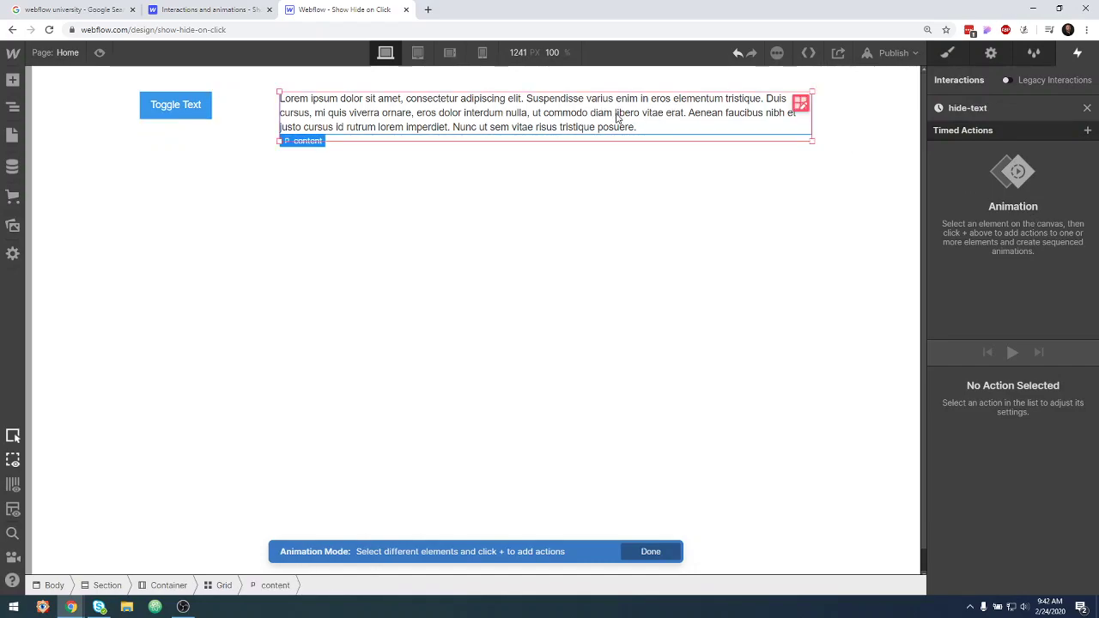
left_click(1087, 130)
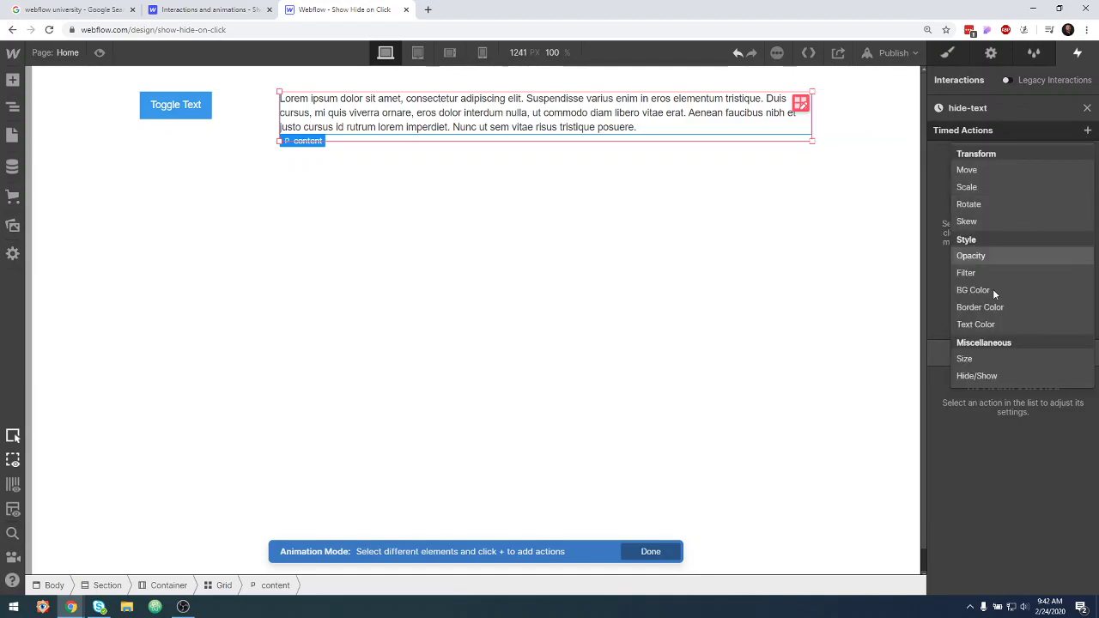
left_click(977, 377)
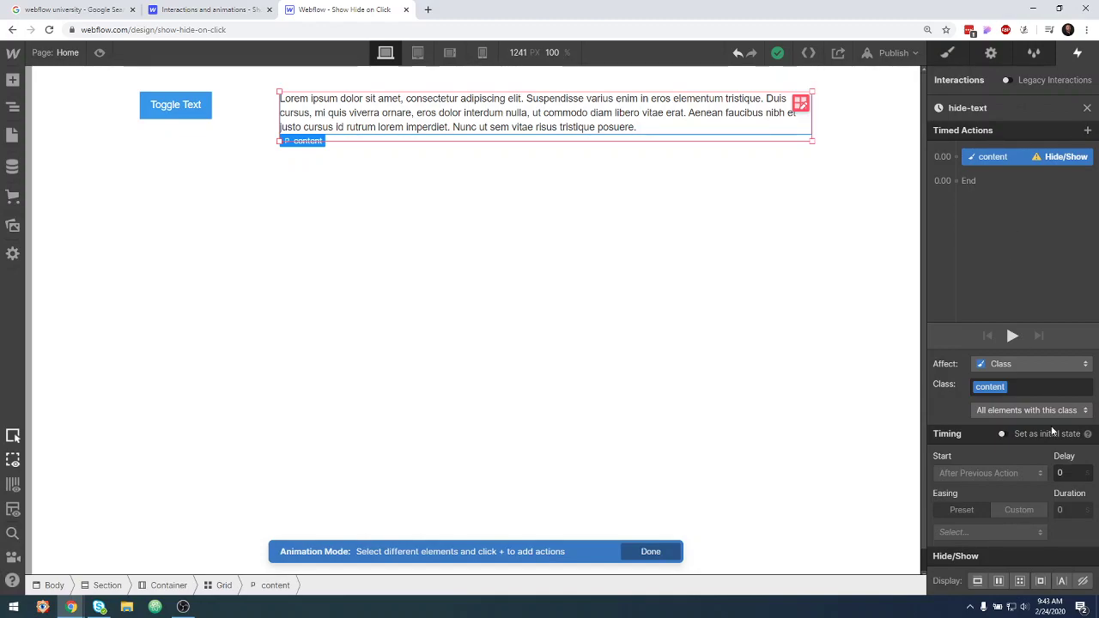
left_click(1085, 582)
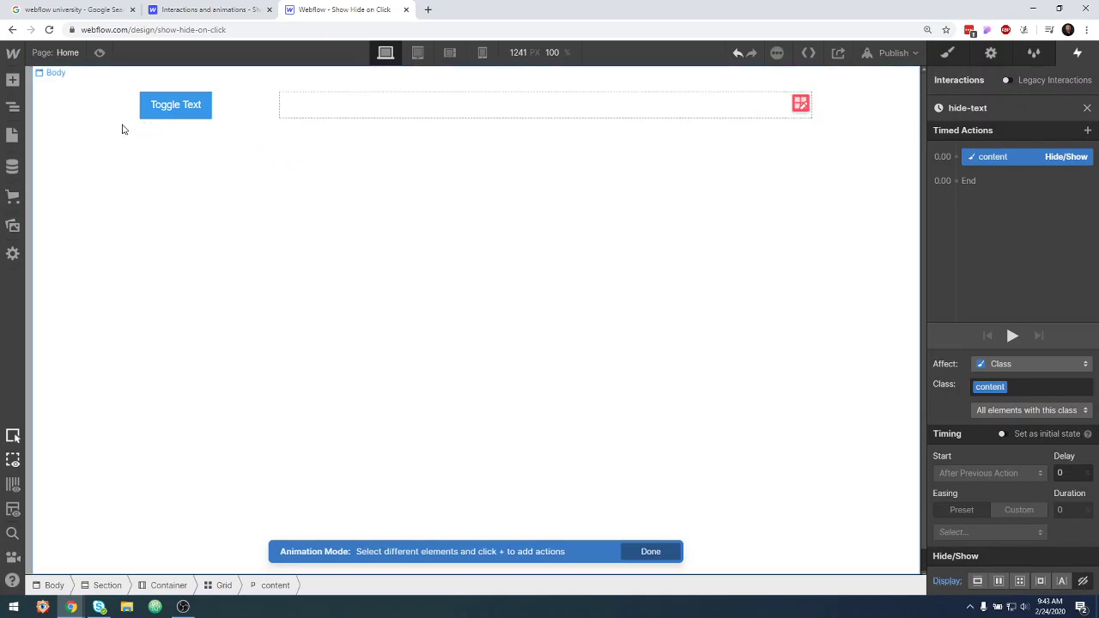
Preview the page, toggle the paragraph repeatedly with the Toggle Text button, and return to the designer.
left_click(100, 52)
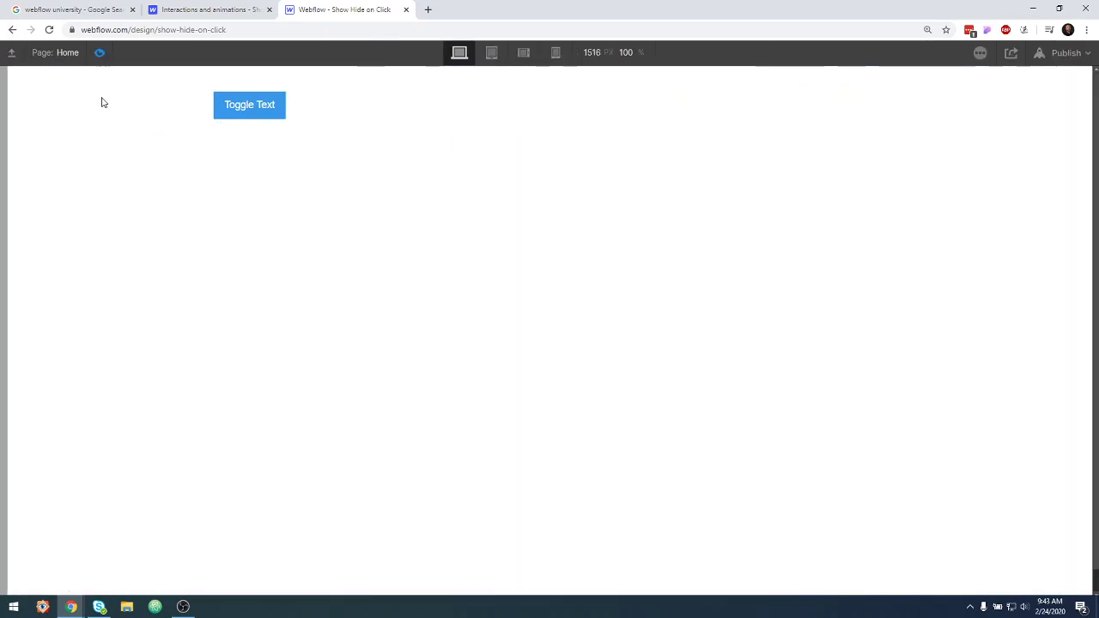
left_click(268, 118)
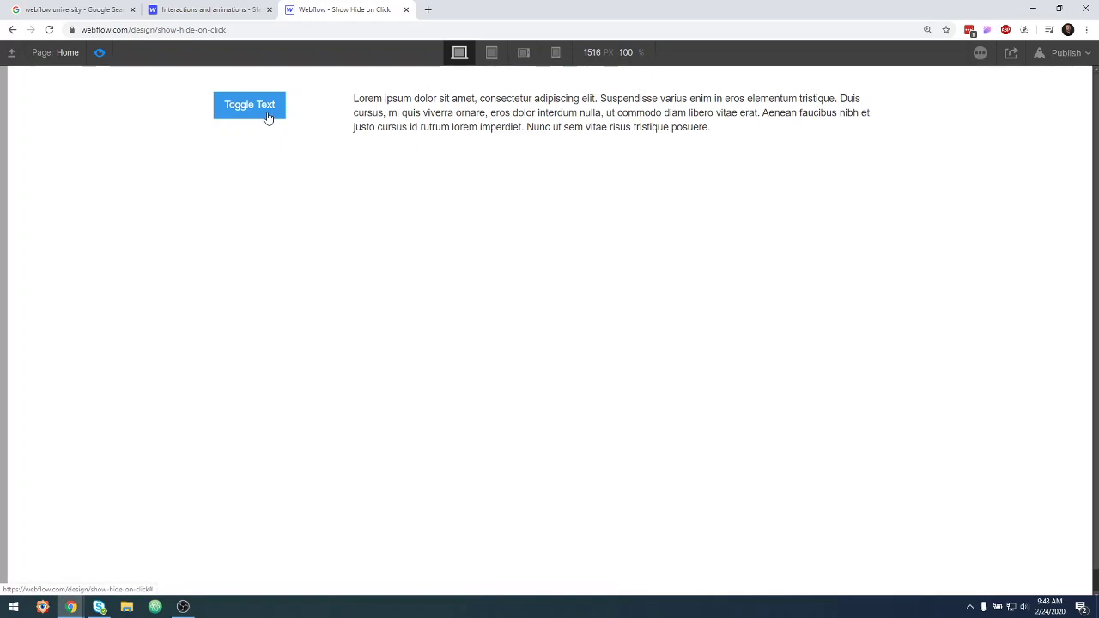
left_click(268, 119)
left_click(268, 119)
left_click(268, 119)
left_click(268, 118)
left_click(268, 119)
left_click(100, 52)
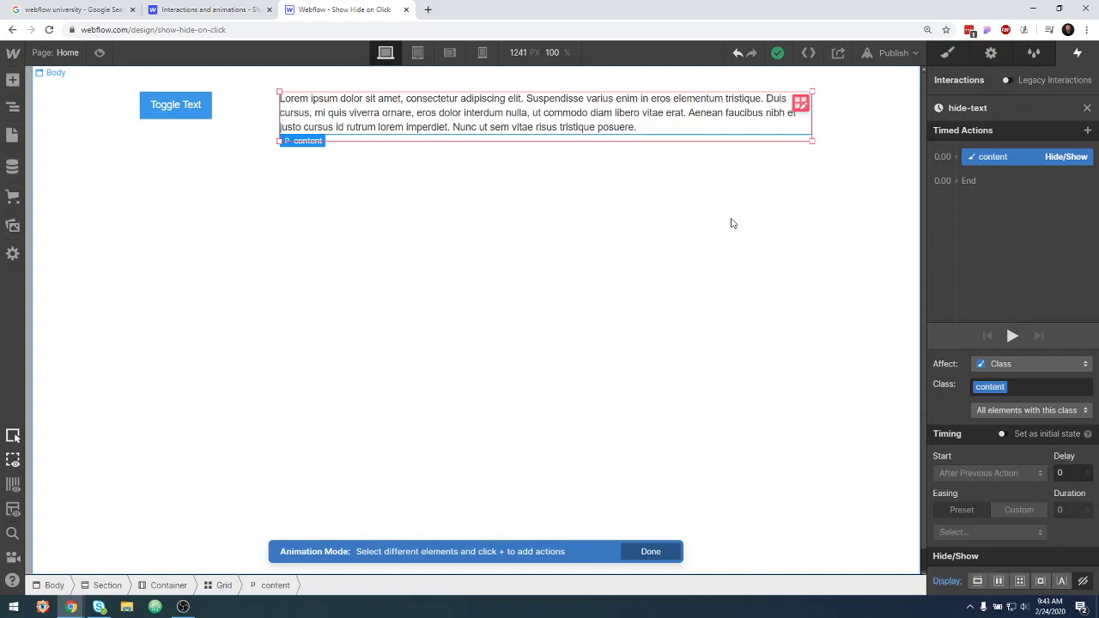
Reopen the show-text animation from the first-click trigger and add an Opacity action to its initial state.
left_click(1088, 107)
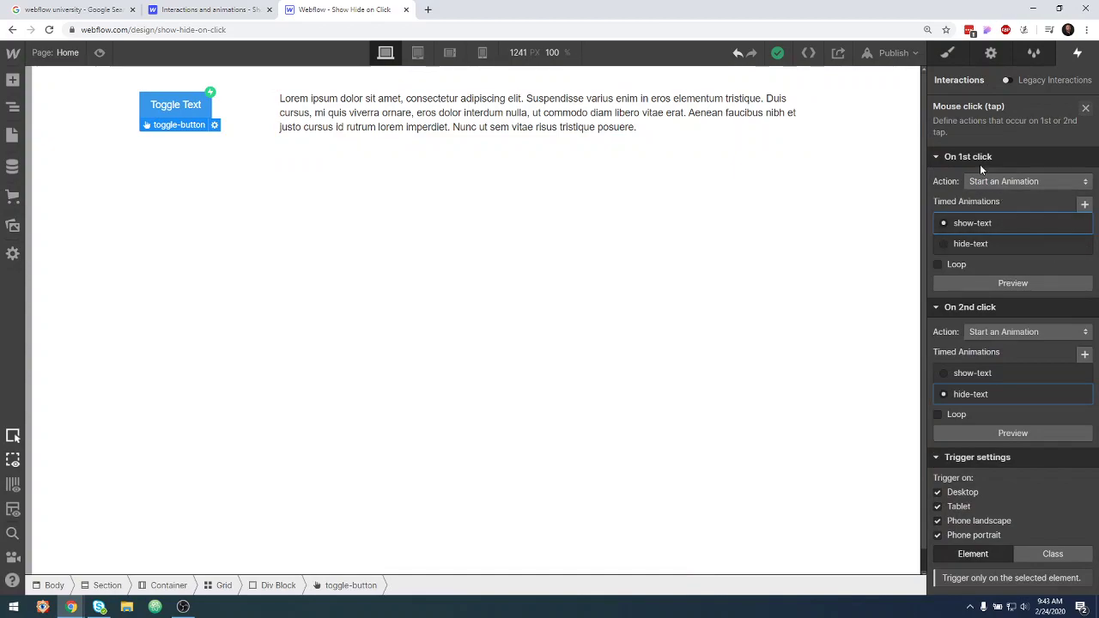
left_click(1016, 225)
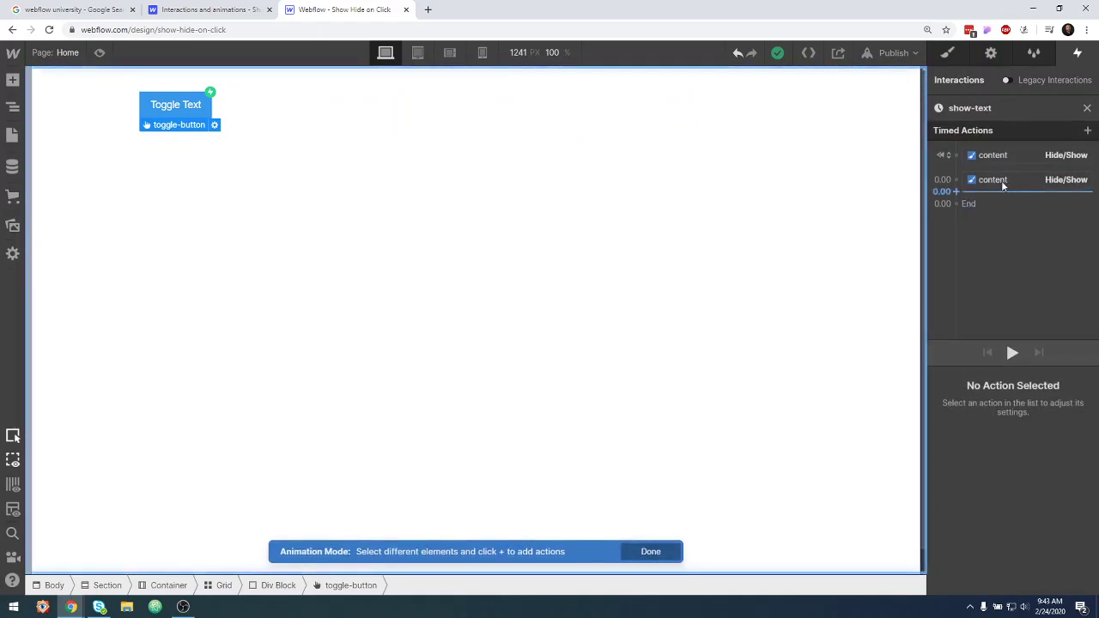
left_click(958, 155)
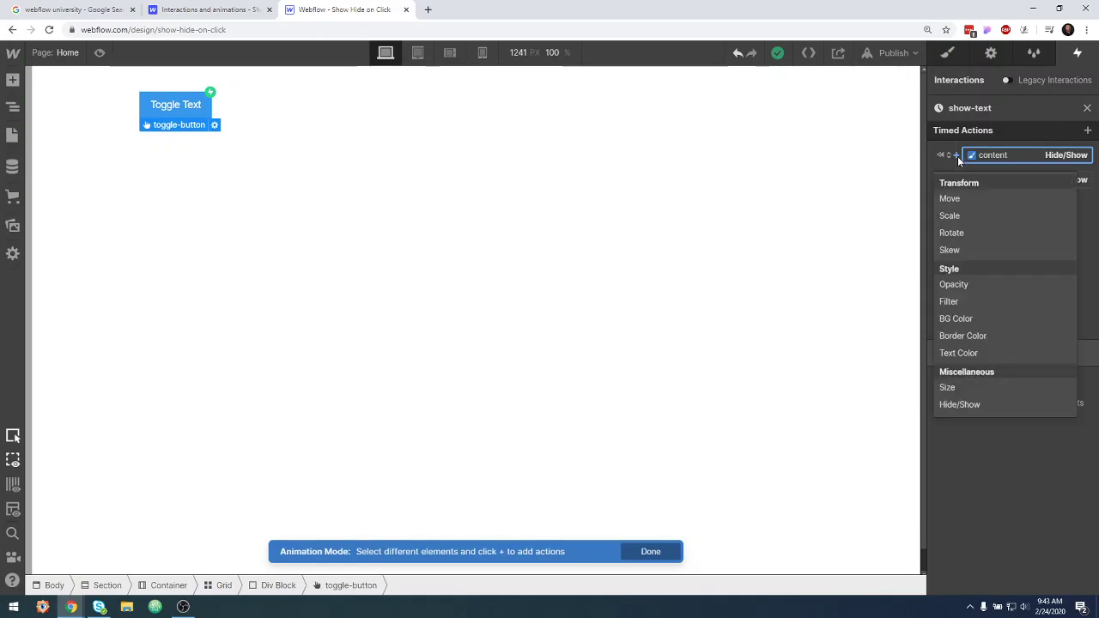
left_click(956, 286)
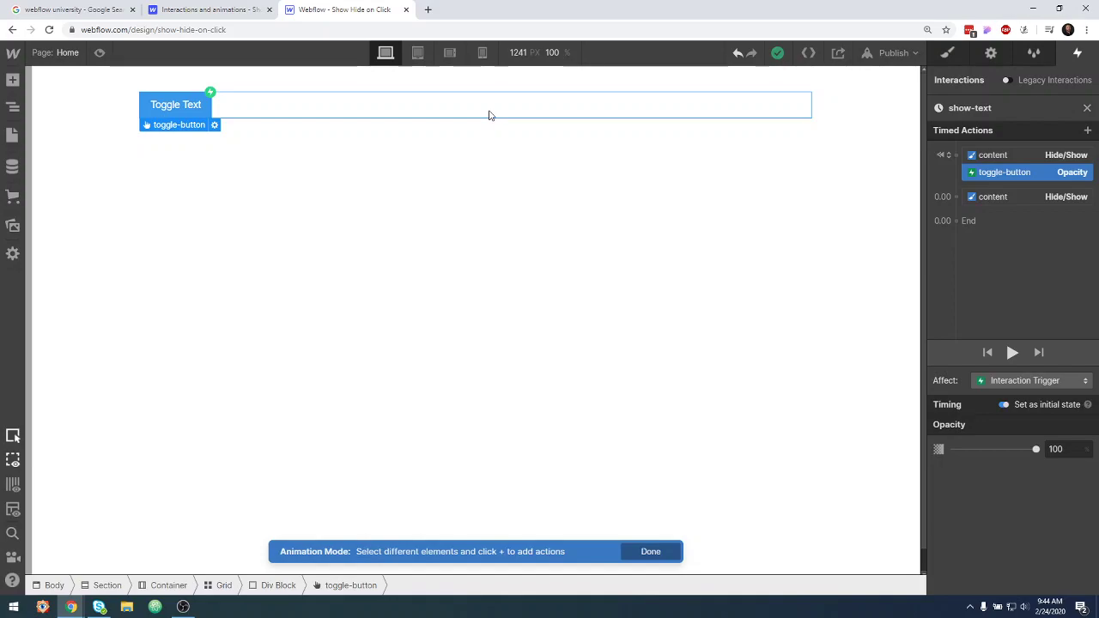
Change the new Opacity action's target from the toggle button to the content paragraph.
left_click(13, 108)
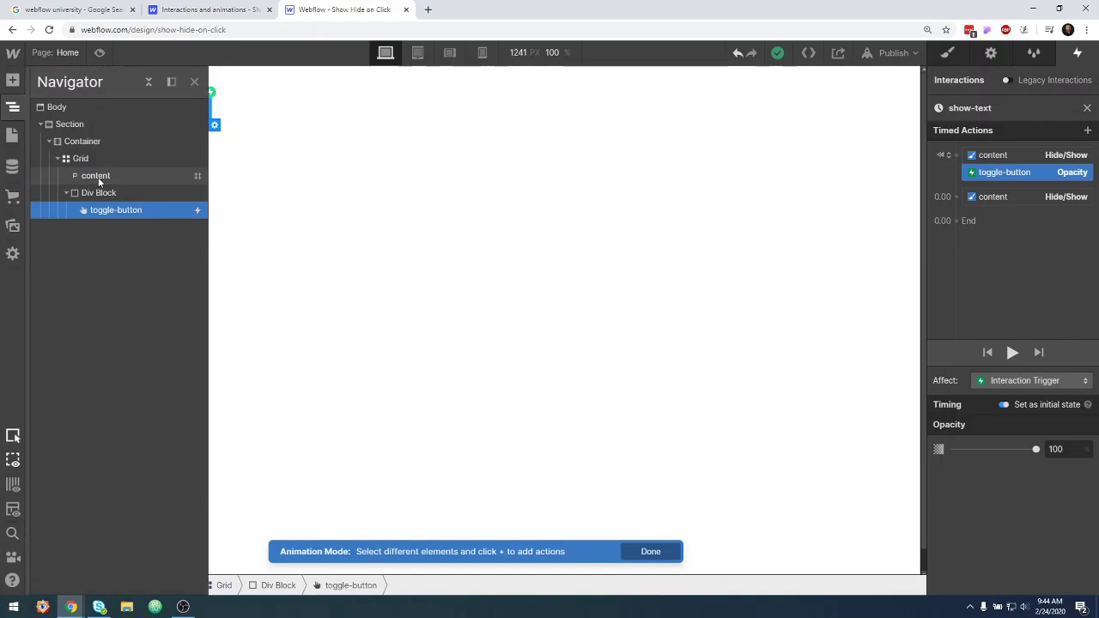
left_click(98, 177)
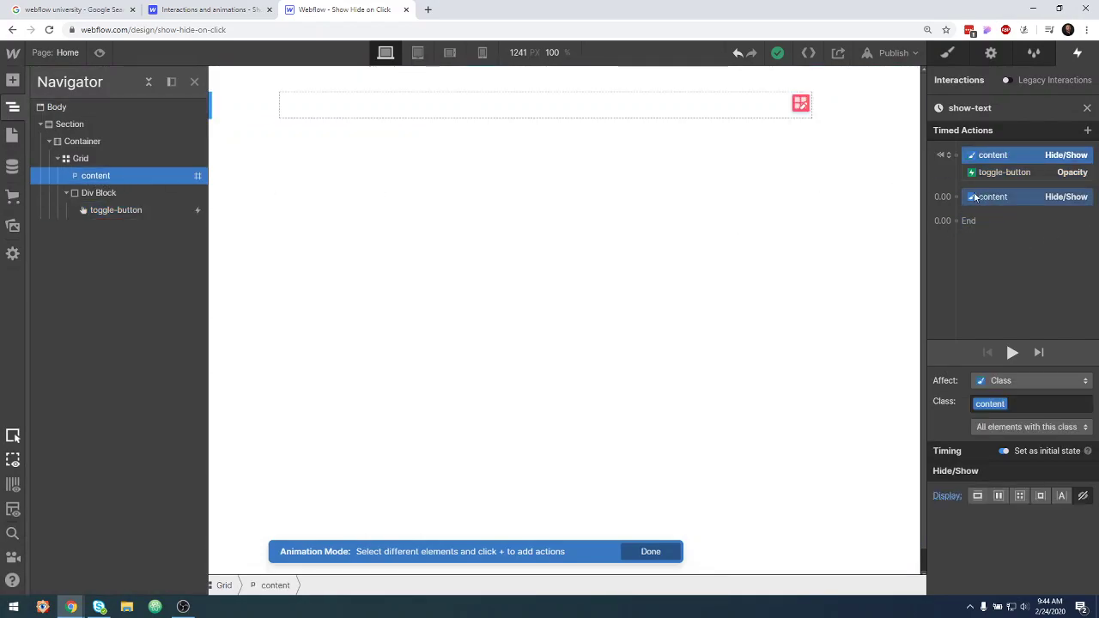
left_click(1021, 174)
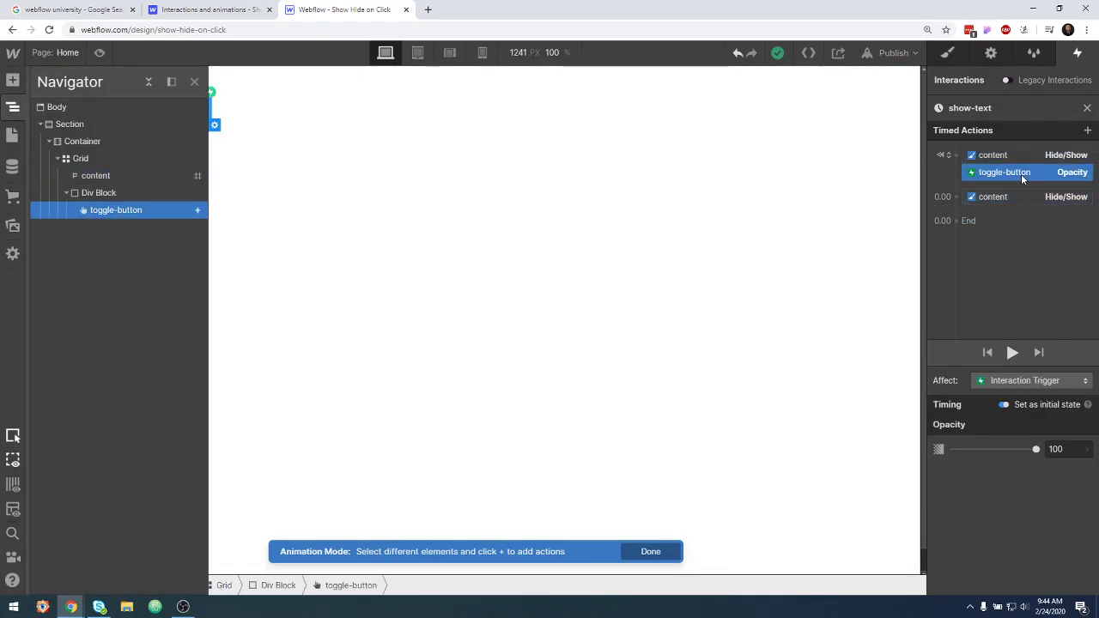
right_click(1023, 176)
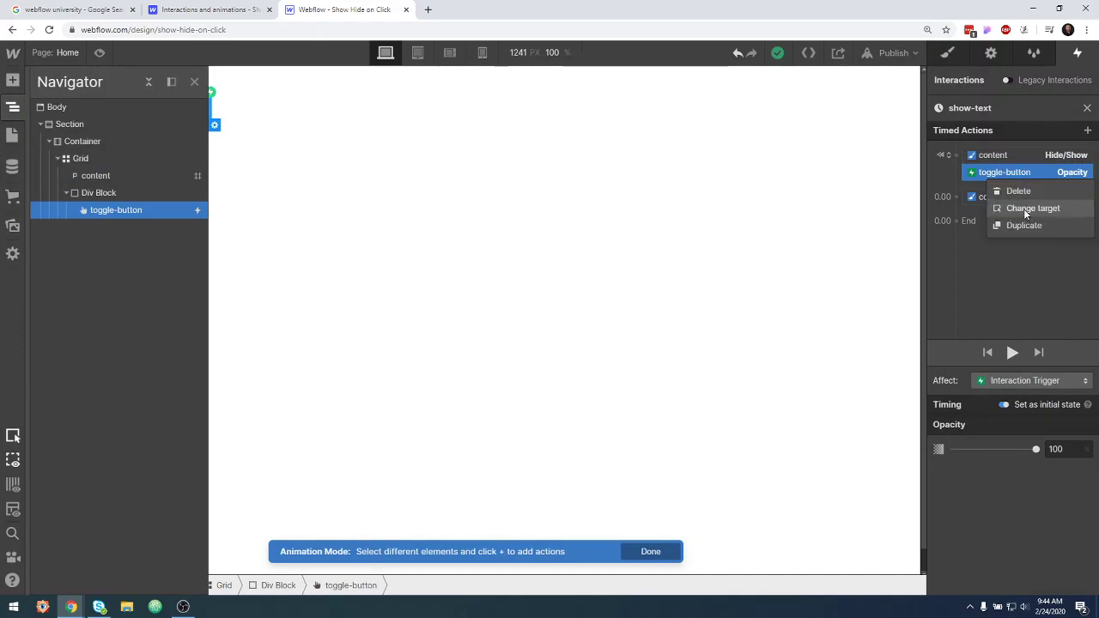
left_click(1024, 209)
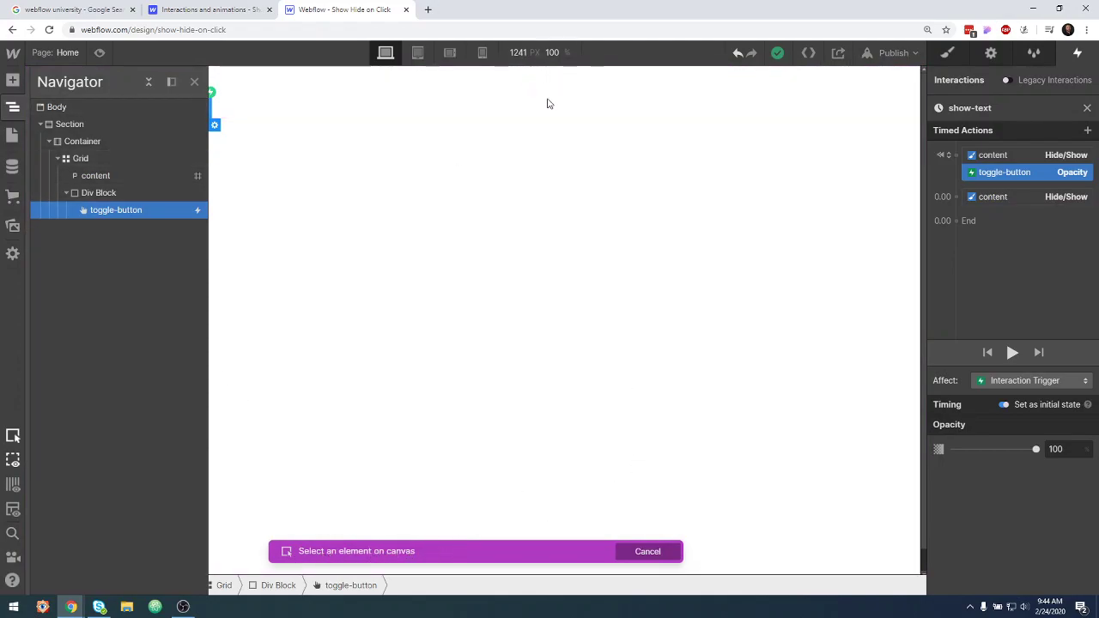
left_click(103, 178)
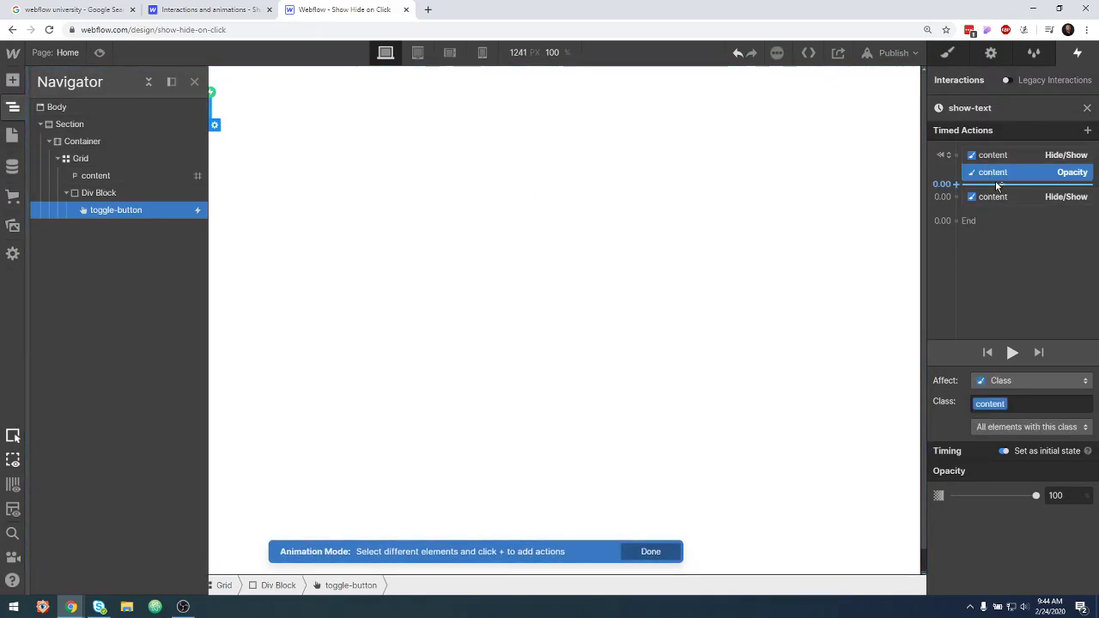
Set the initial-state Opacity action of the content class to 0.
left_click(1032, 281)
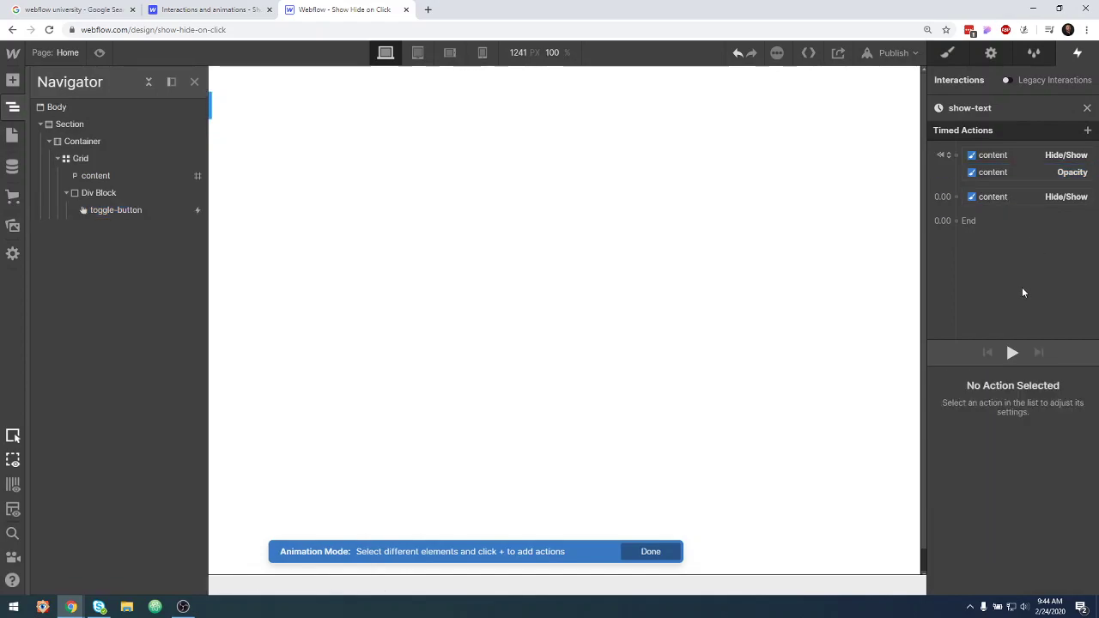
left_click(12, 110)
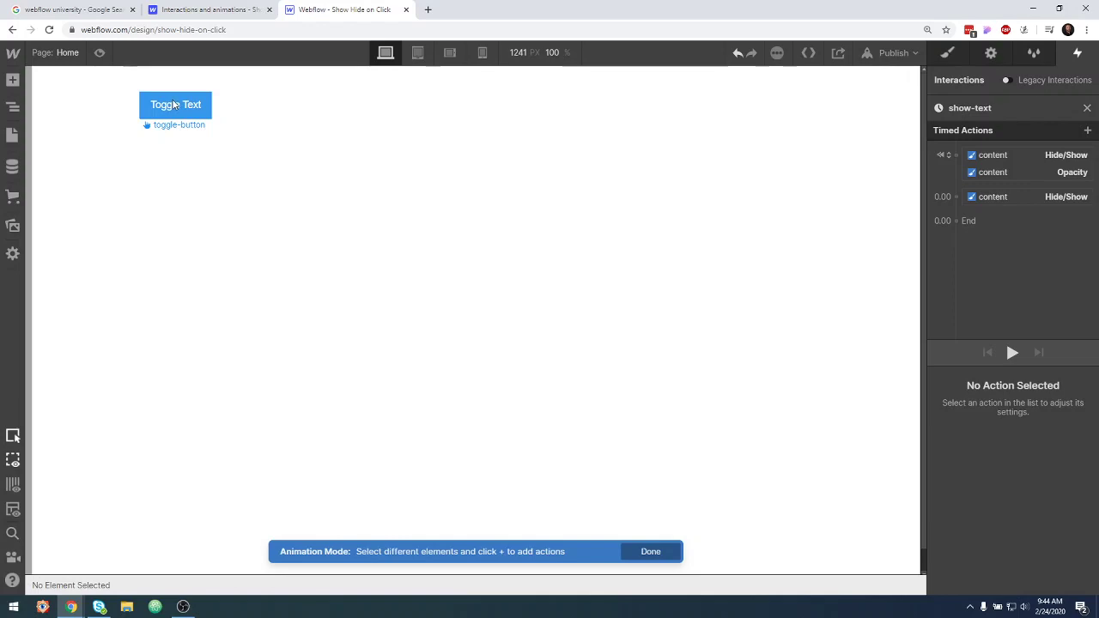
left_click(1024, 173)
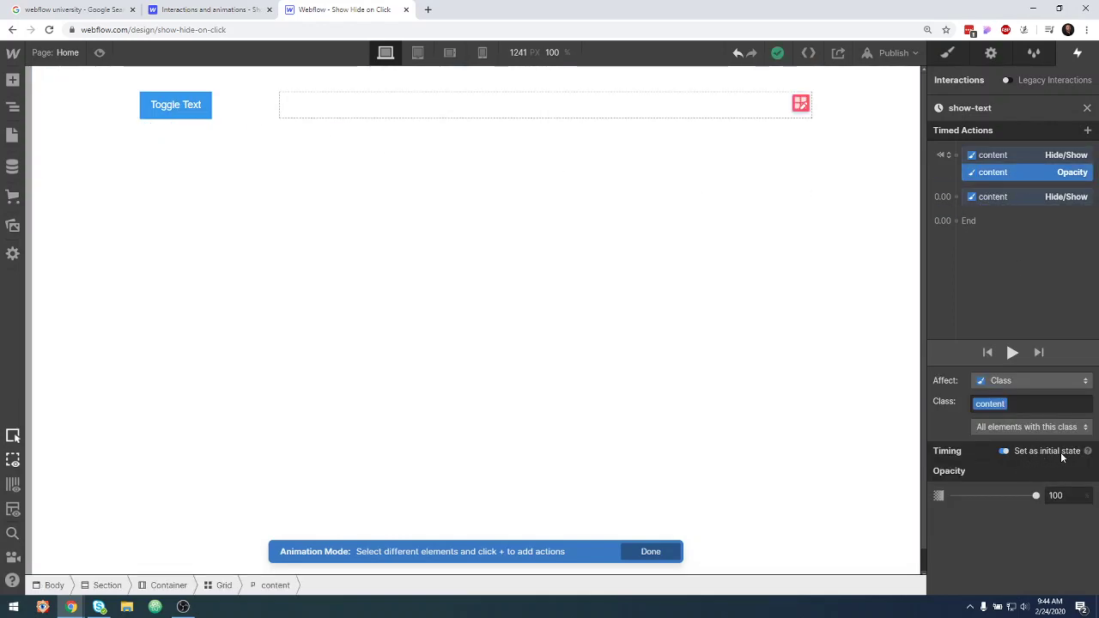
left_click_drag(1036, 496, 924, 503)
Append an Opacity action of 100 for the content class at the end of show-text, with a 0.5 second duration.
left_click(965, 220)
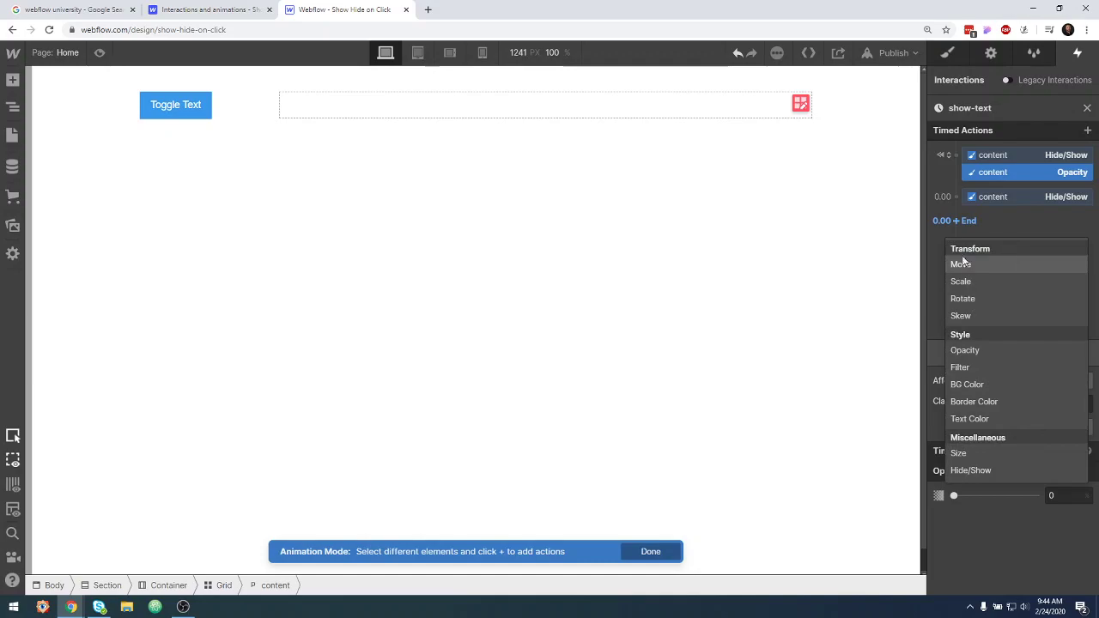
left_click(977, 352)
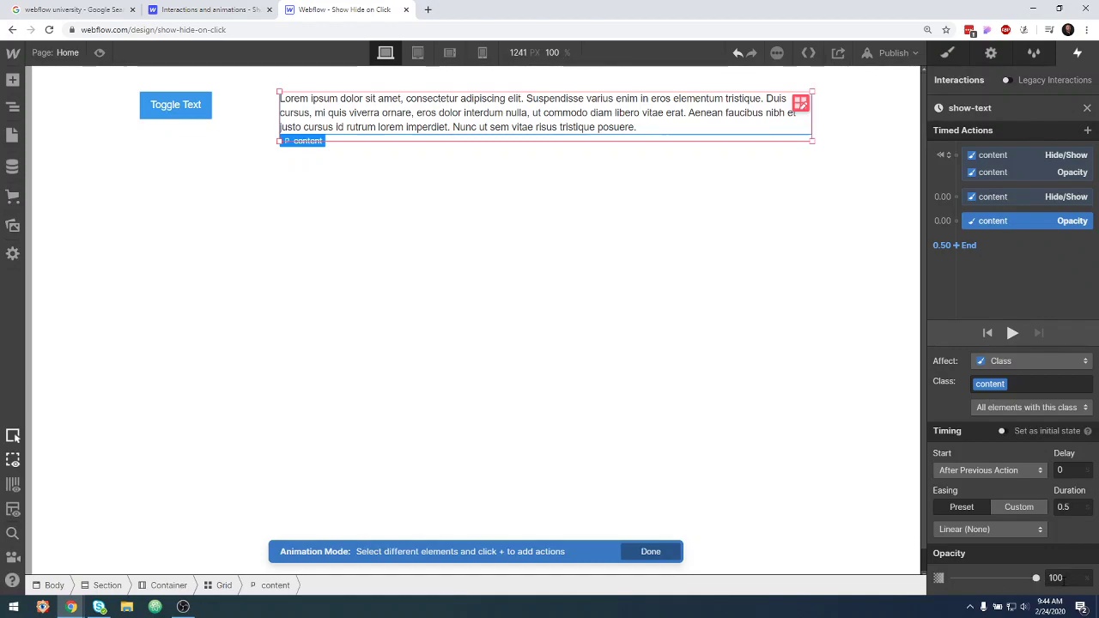
left_click(1069, 508)
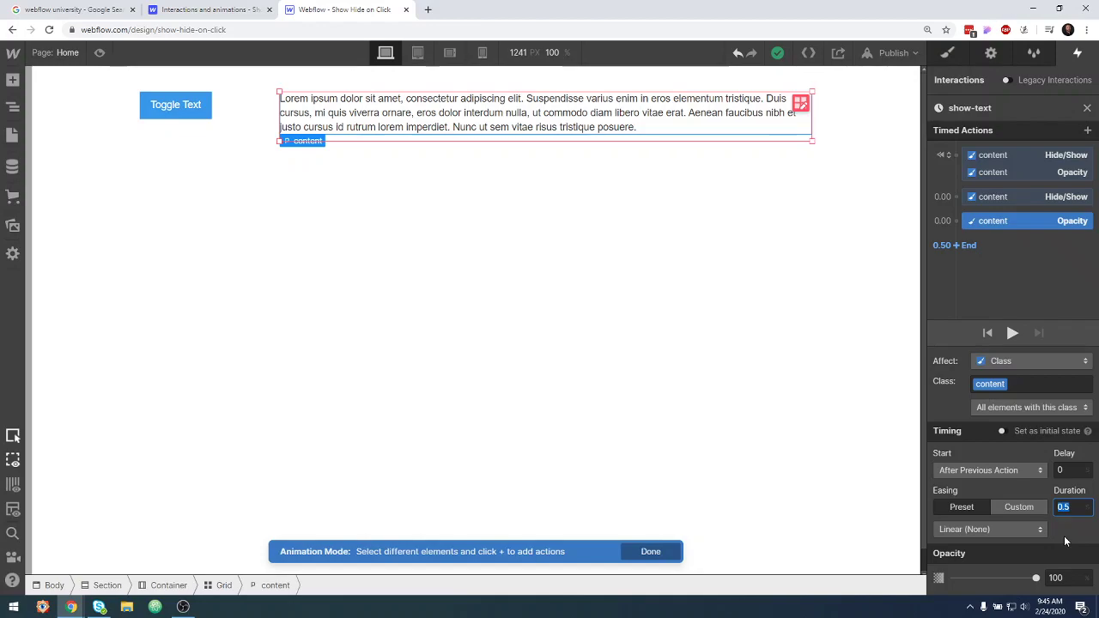
type(".")
type("45")
left_click(1019, 283)
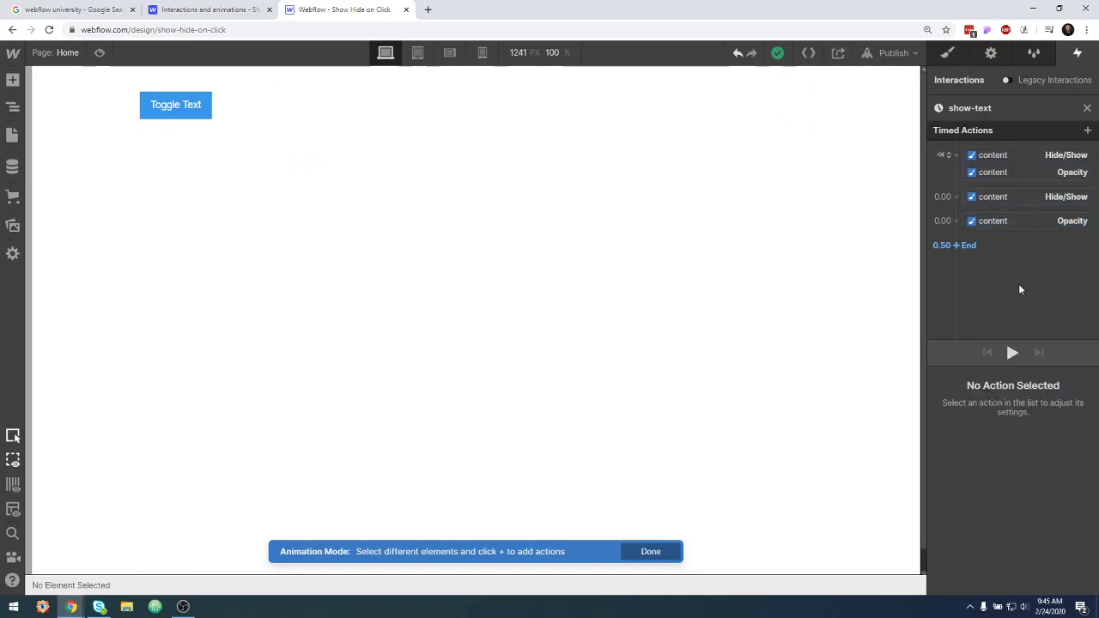
Play the show-text animation on the canvas to check the fade, and test the Toggle Text button in page preview.
left_click(1012, 353)
left_click(1013, 354)
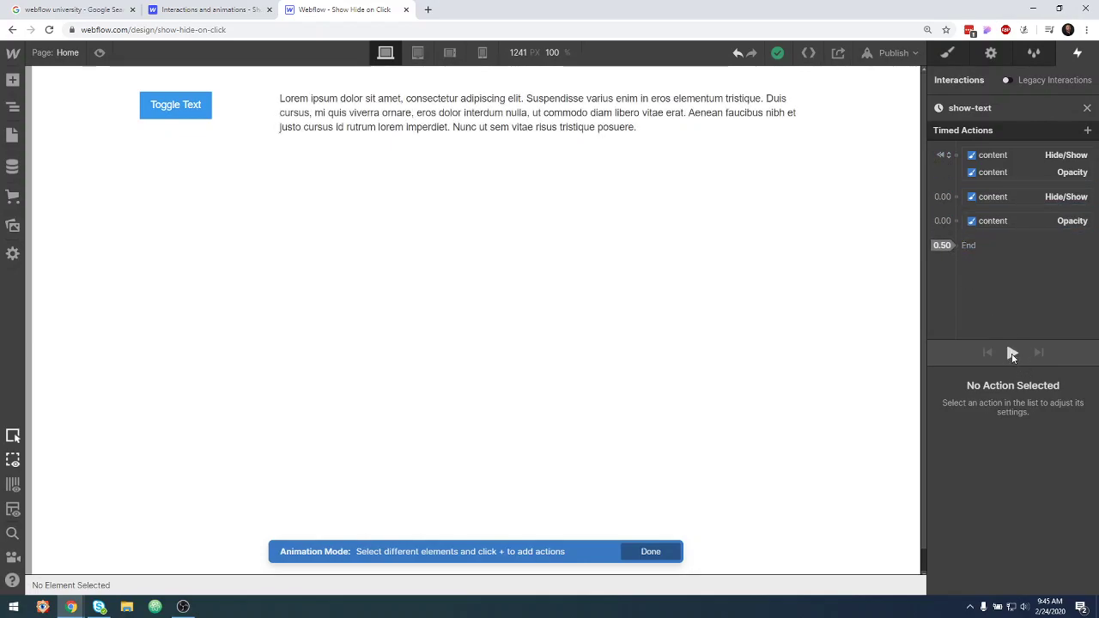
left_click(1088, 108)
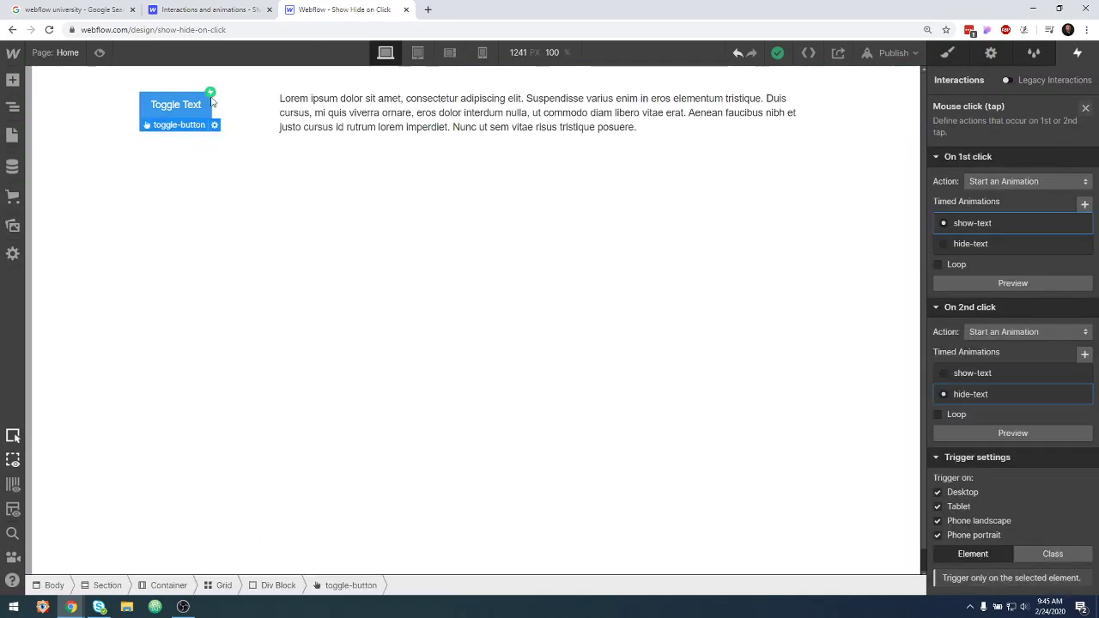
left_click(100, 53)
left_click(269, 116)
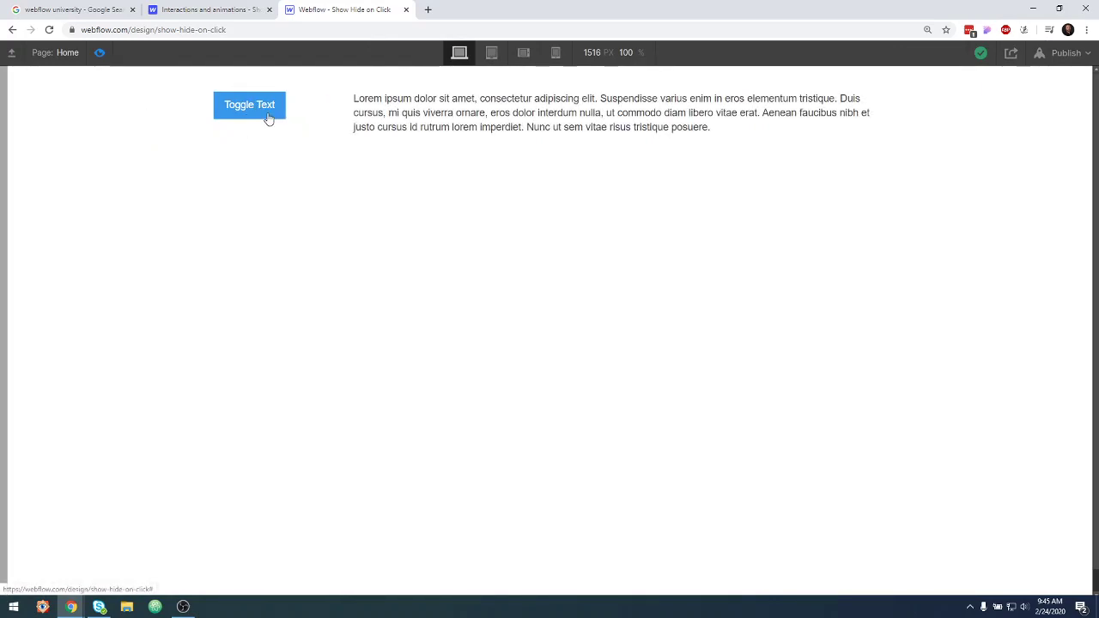
Toggle the paragraph once more in the page preview and return to the design canvas.
left_click(267, 113)
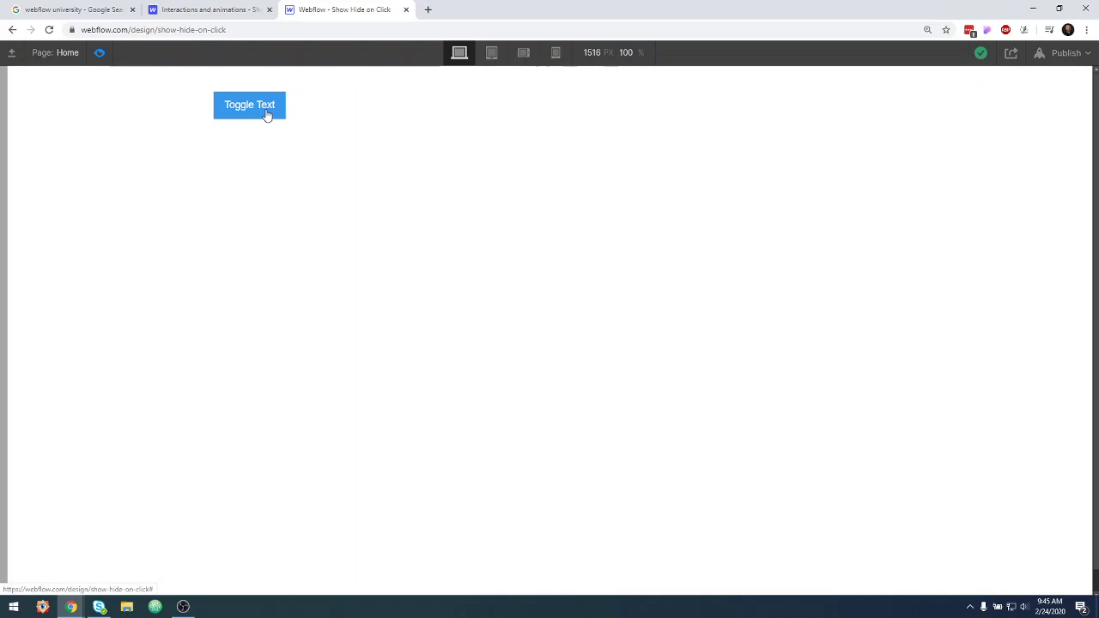
left_click(99, 53)
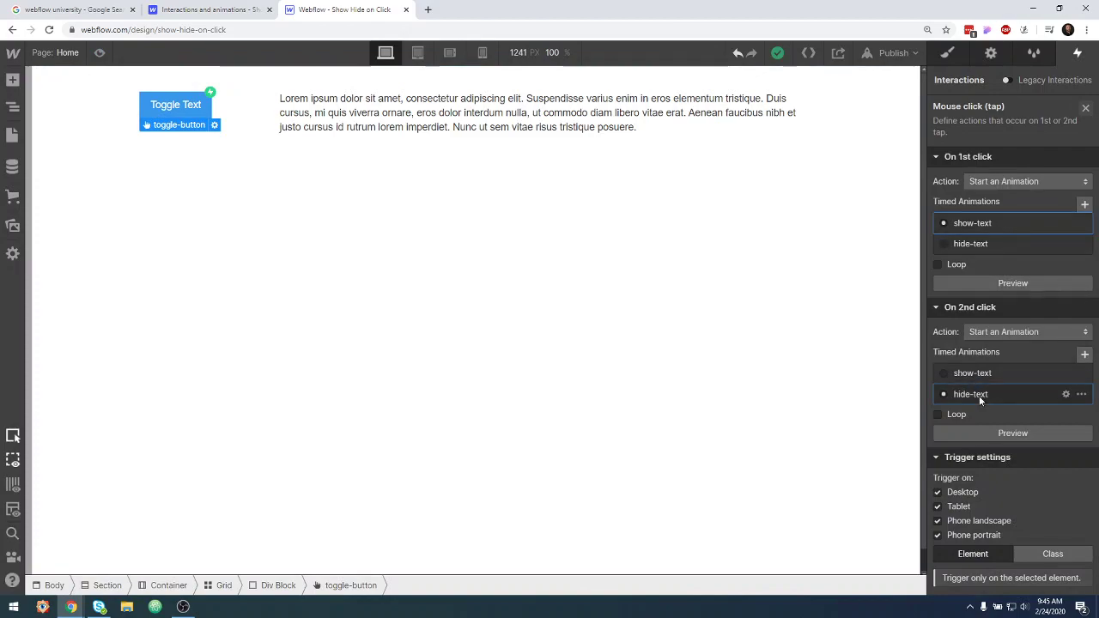
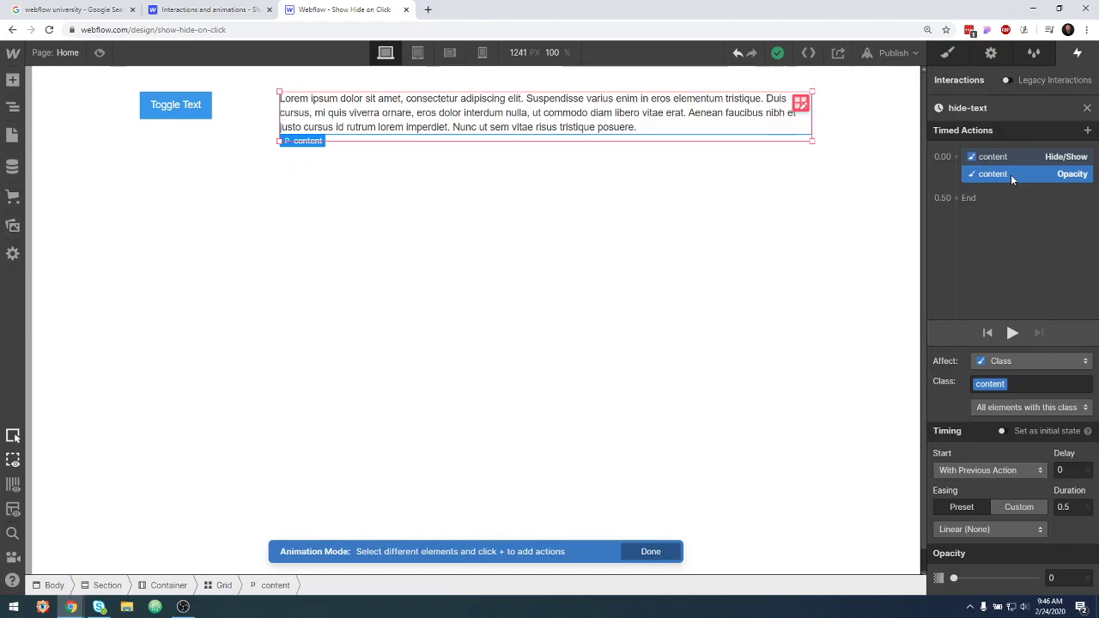
Set the duration of the content Opacity action in the hide-text animation to 0.6 seconds.
left_click(1016, 177)
left_click(1072, 506)
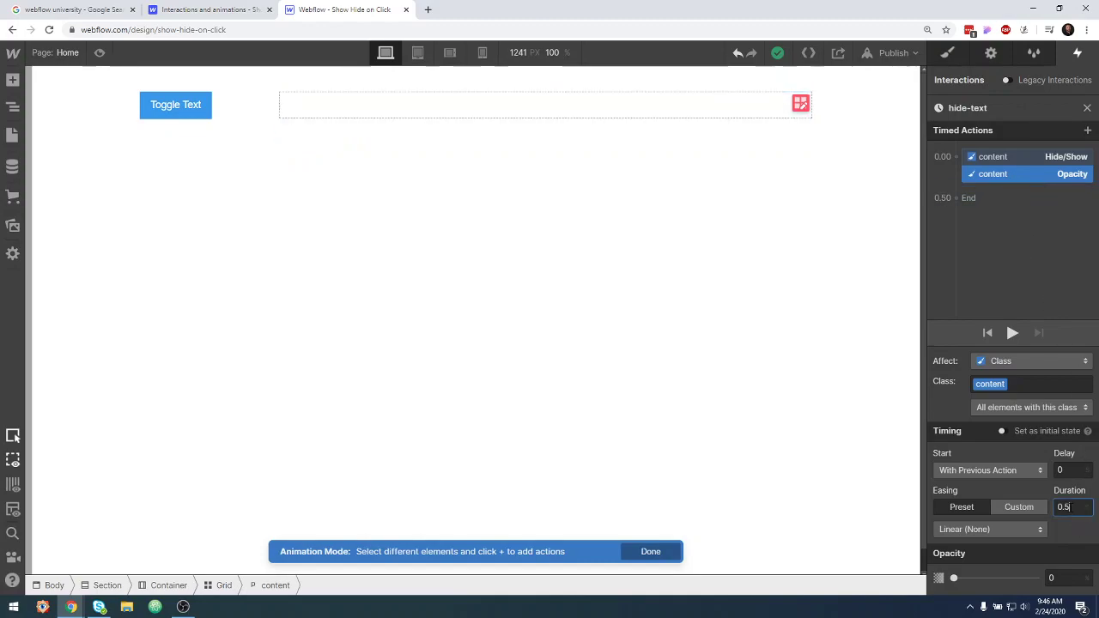
key("BackSpace")
type("6")
left_click(1030, 270)
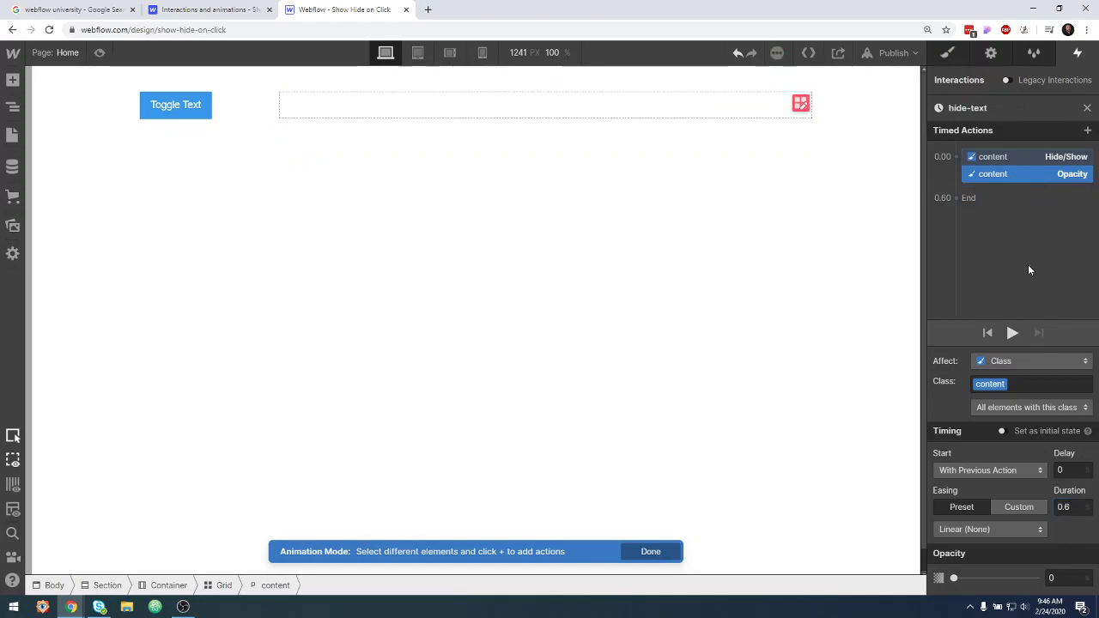
Reorder the hide-text actions so the content Opacity action runs before the Hide/Show action.
left_click(1000, 158)
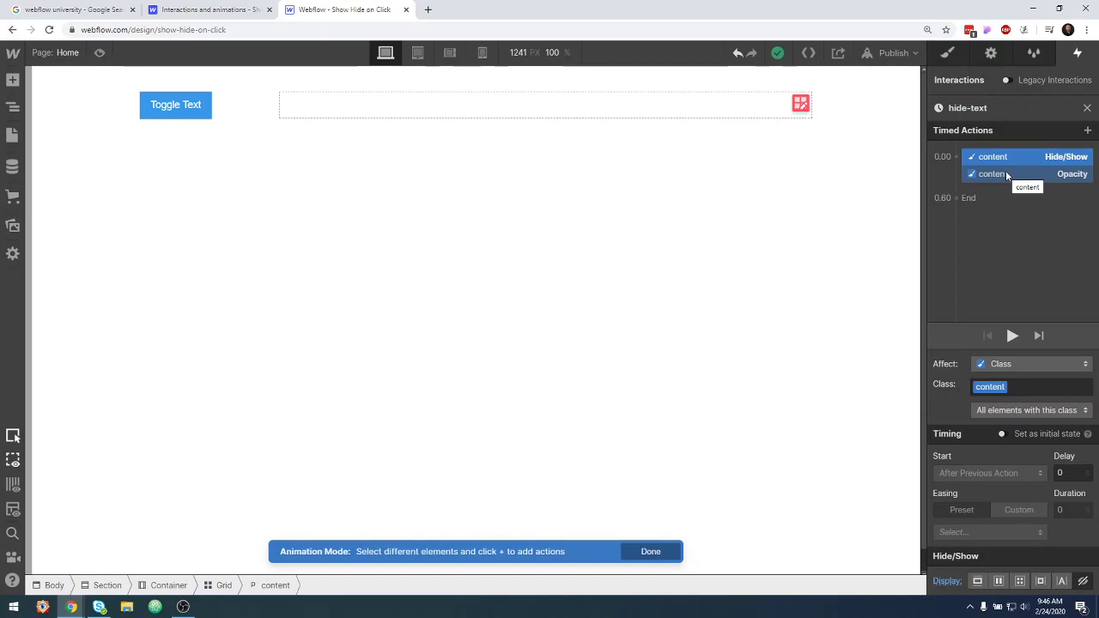
left_click(1013, 171)
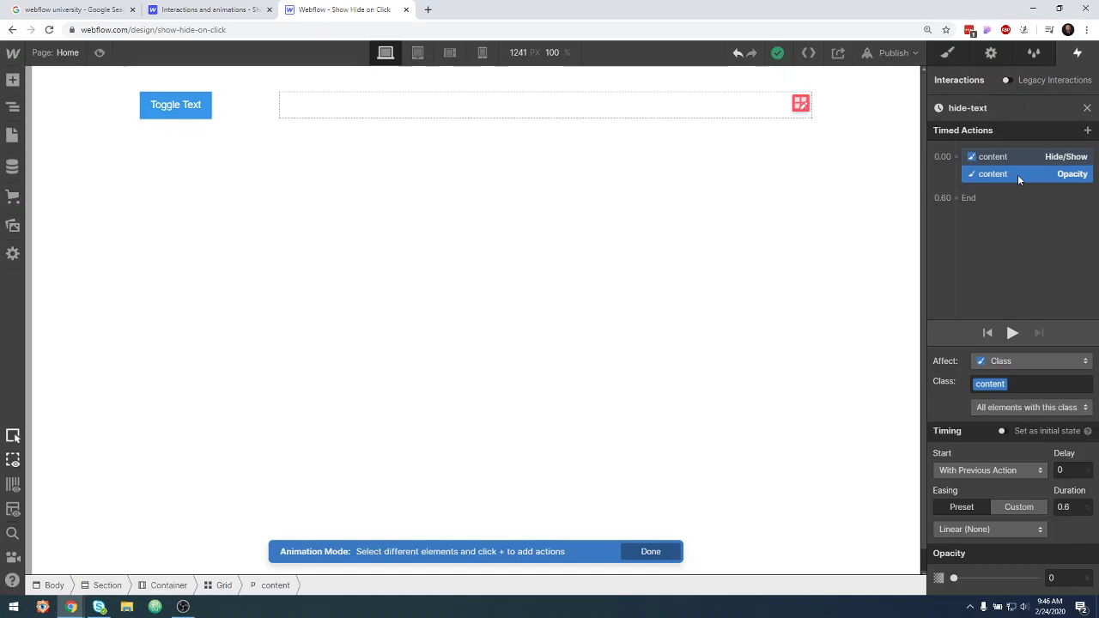
left_click_drag(1018, 175, 1018, 146)
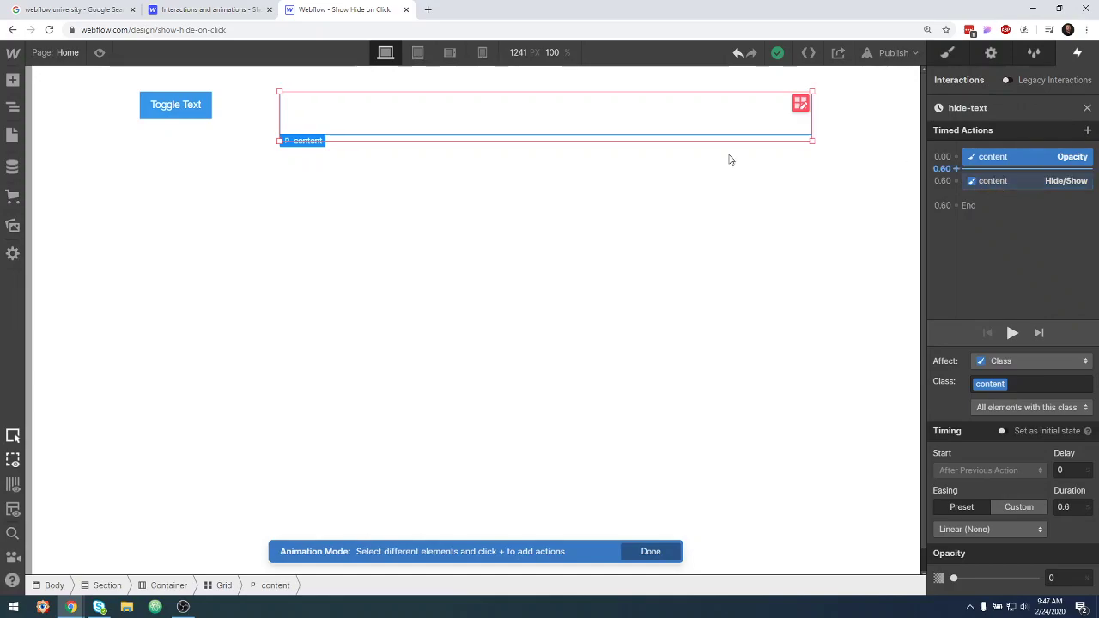
Test showing and hiding the paragraph with the Toggle Text button in page preview, then return to the designer.
left_click(99, 53)
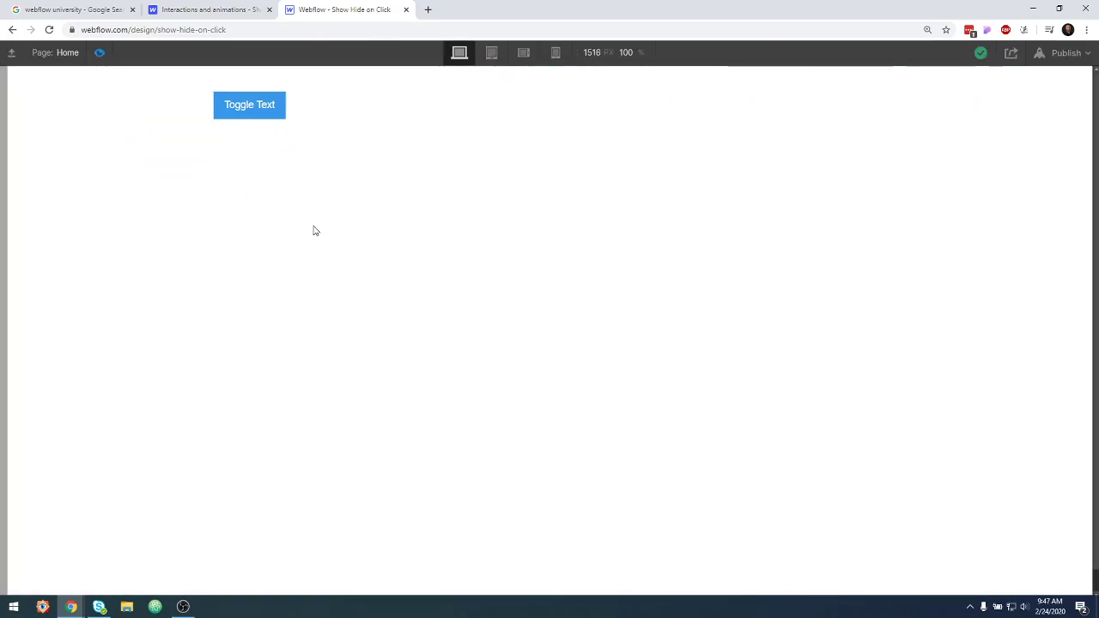
left_click(276, 113)
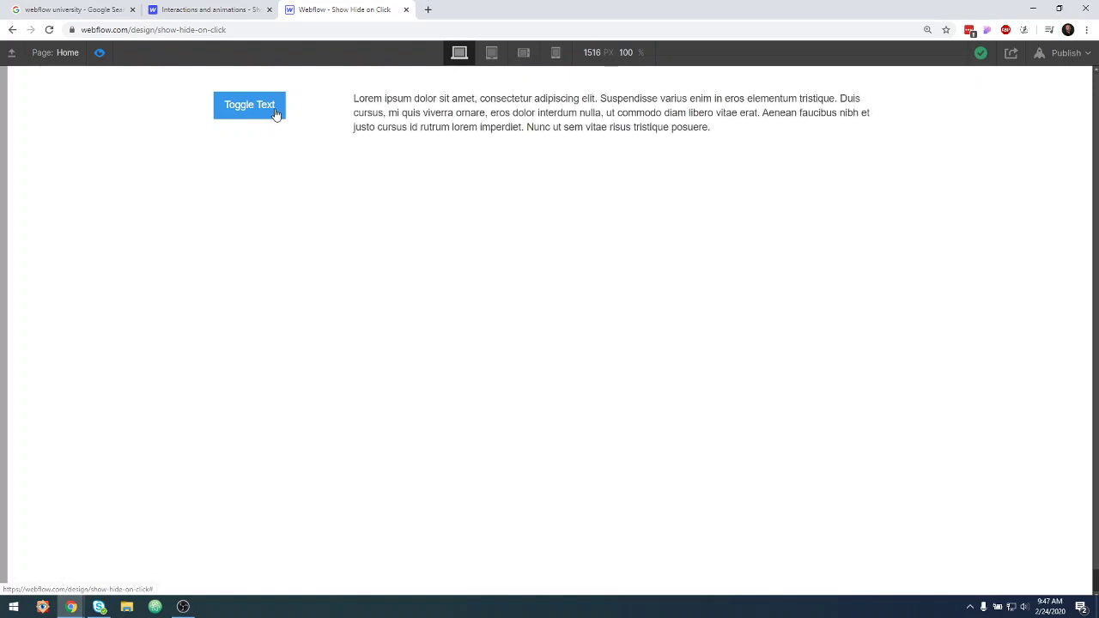
left_click(276, 114)
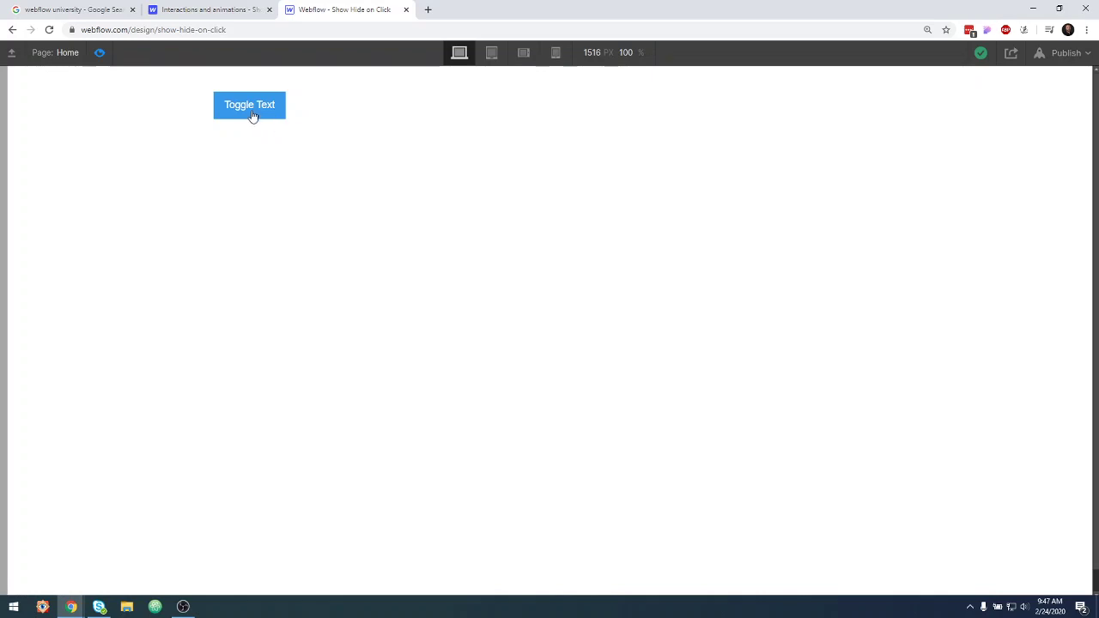
left_click(99, 52)
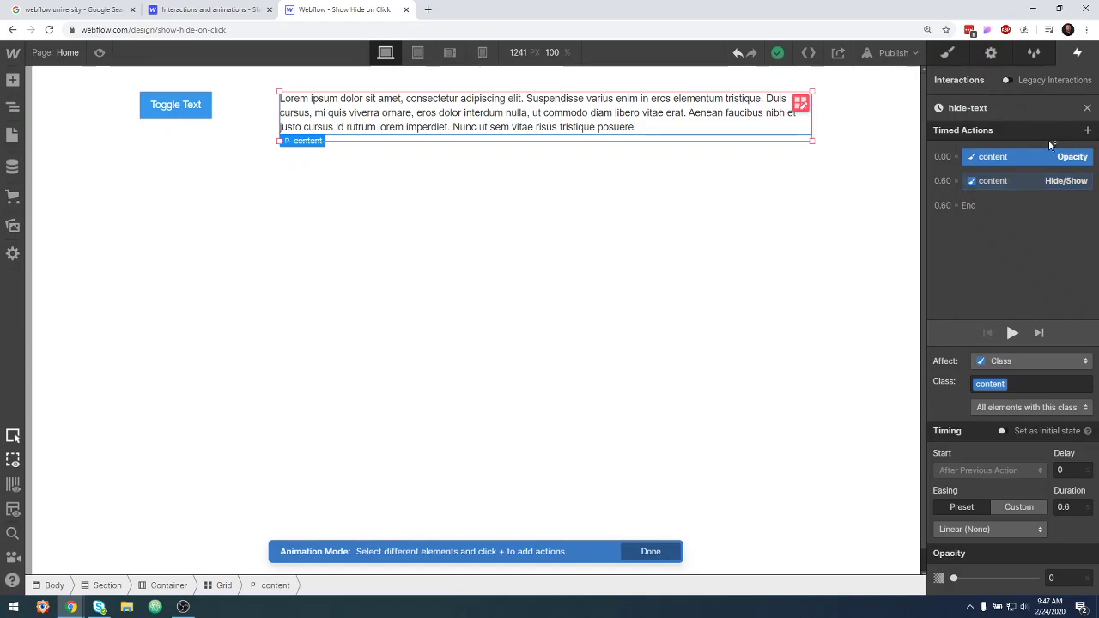
In the show-text animation, add an initial-state Move action for the content class with a Y offset of 10 px.
left_click(1088, 109)
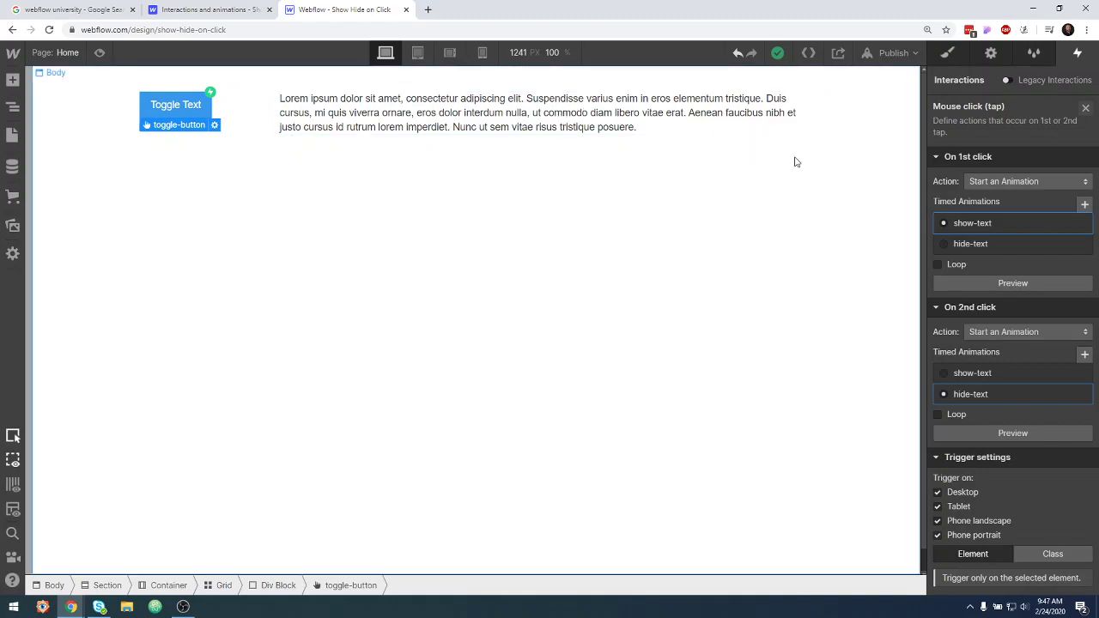
left_click(1015, 222)
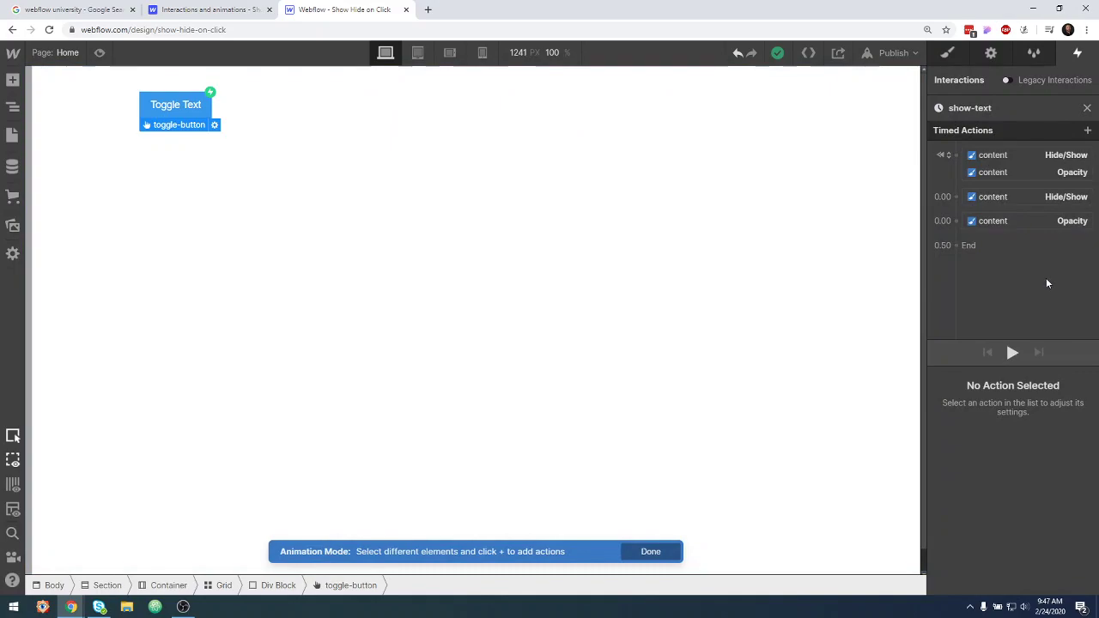
mouse_move(1030, 171)
left_mouse_down()
mouse_move(1035, 184)
mouse_move(1016, 171)
left_mouse_up()
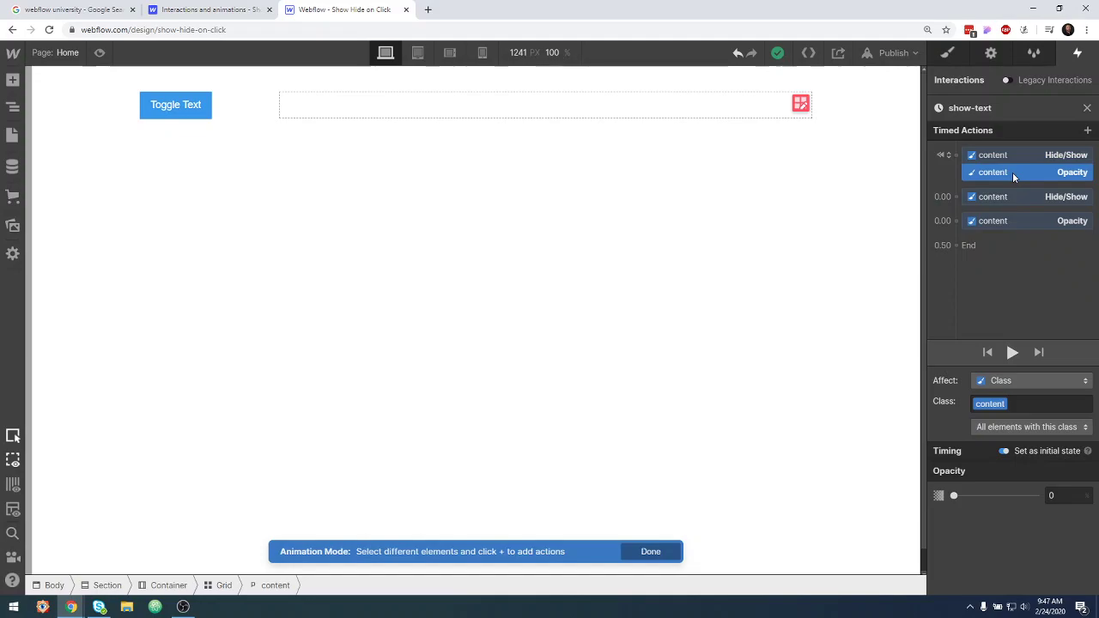
left_click(957, 156)
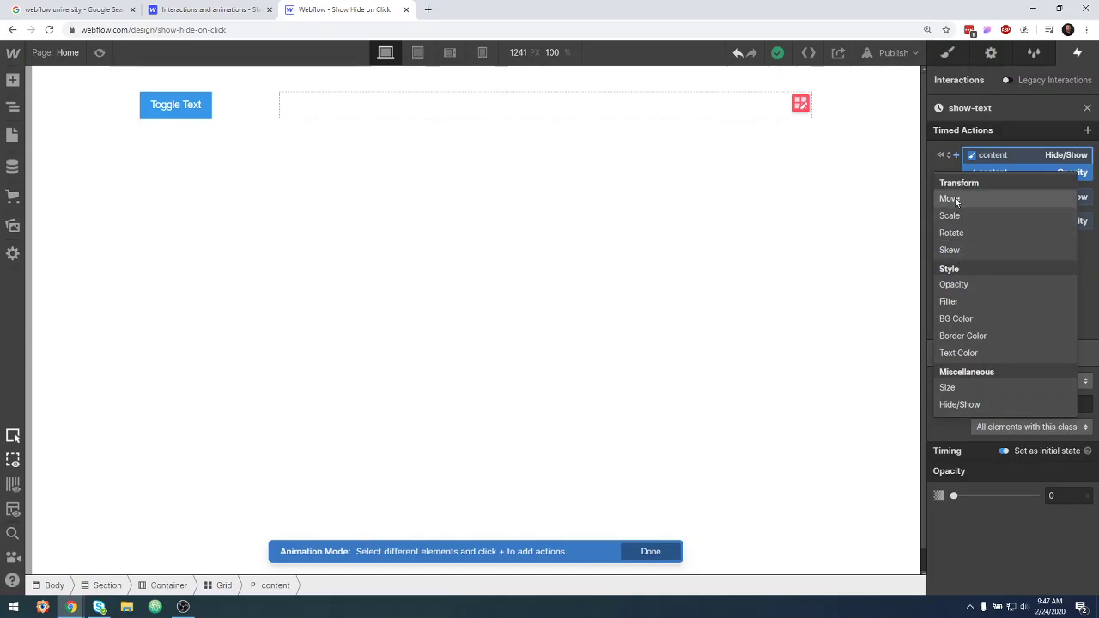
left_click(976, 199)
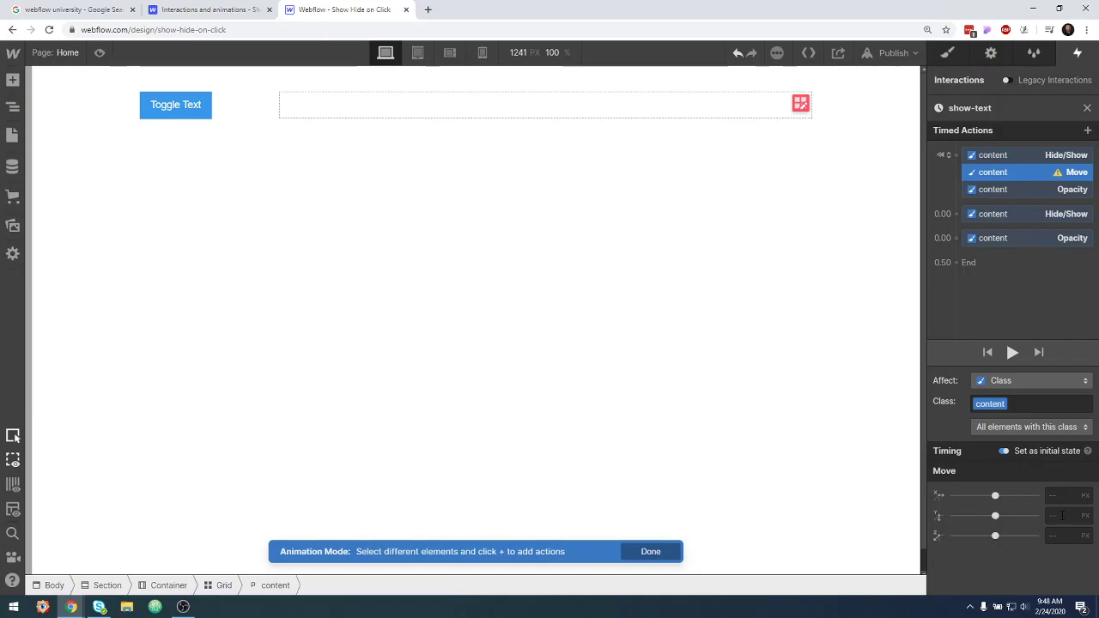
left_click(1051, 514)
type("10")
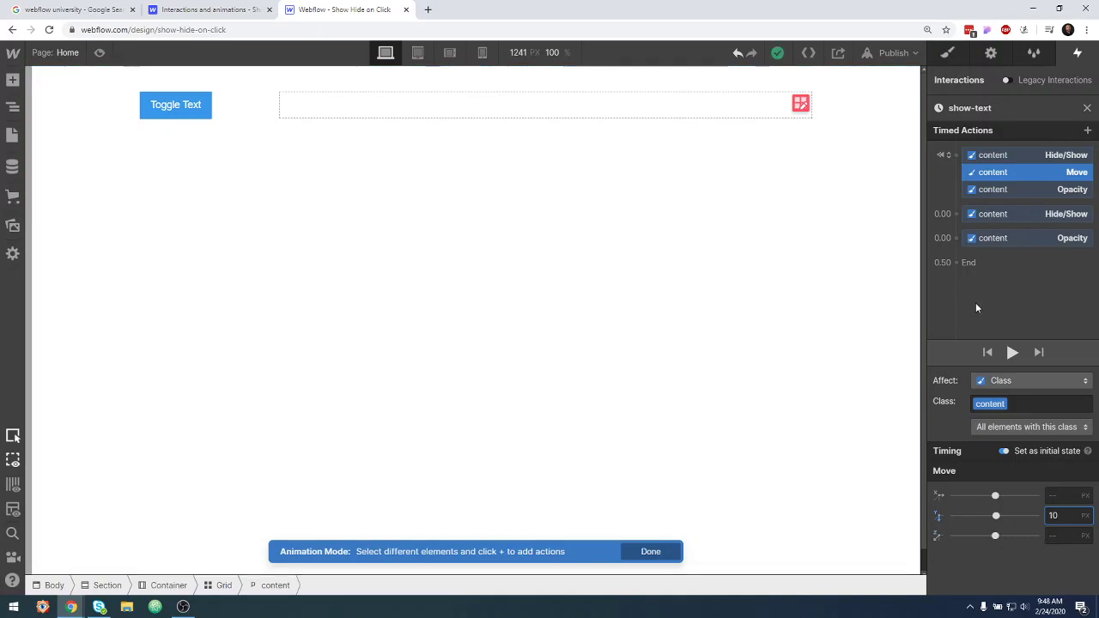
Add a Move action with Y set to 0 px alongside the final content Opacity action in show-text.
left_click(1024, 247)
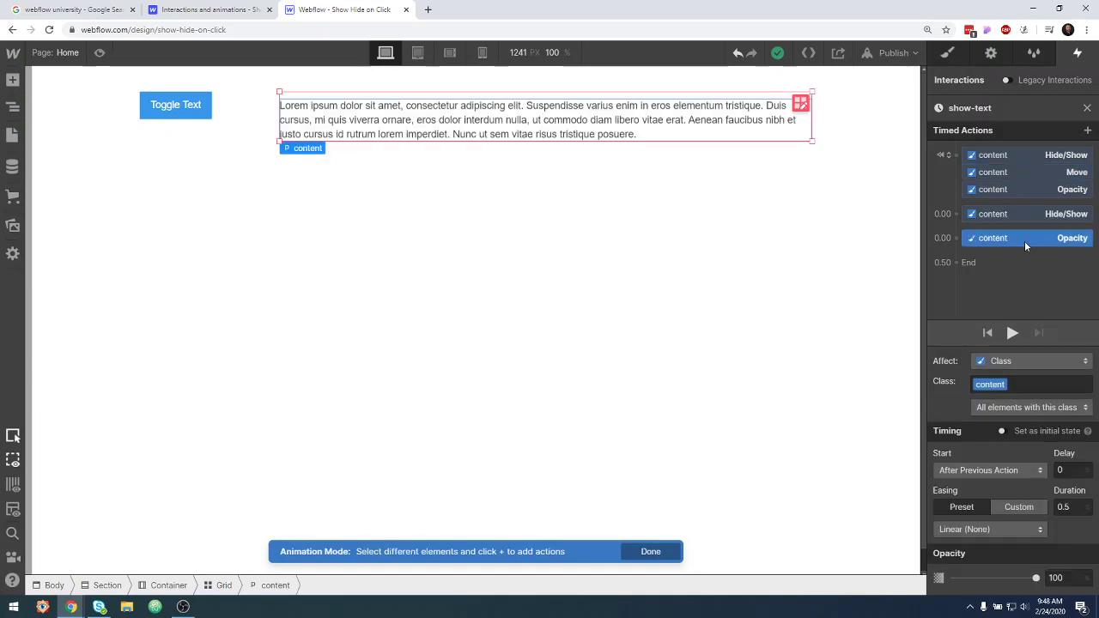
left_click(959, 239)
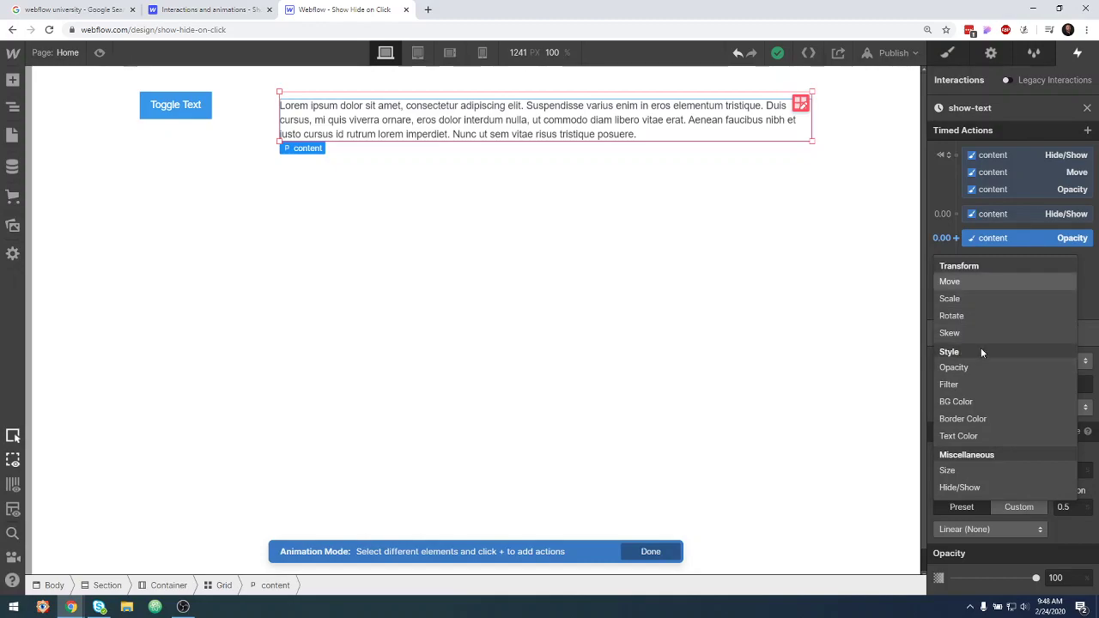
left_click(952, 281)
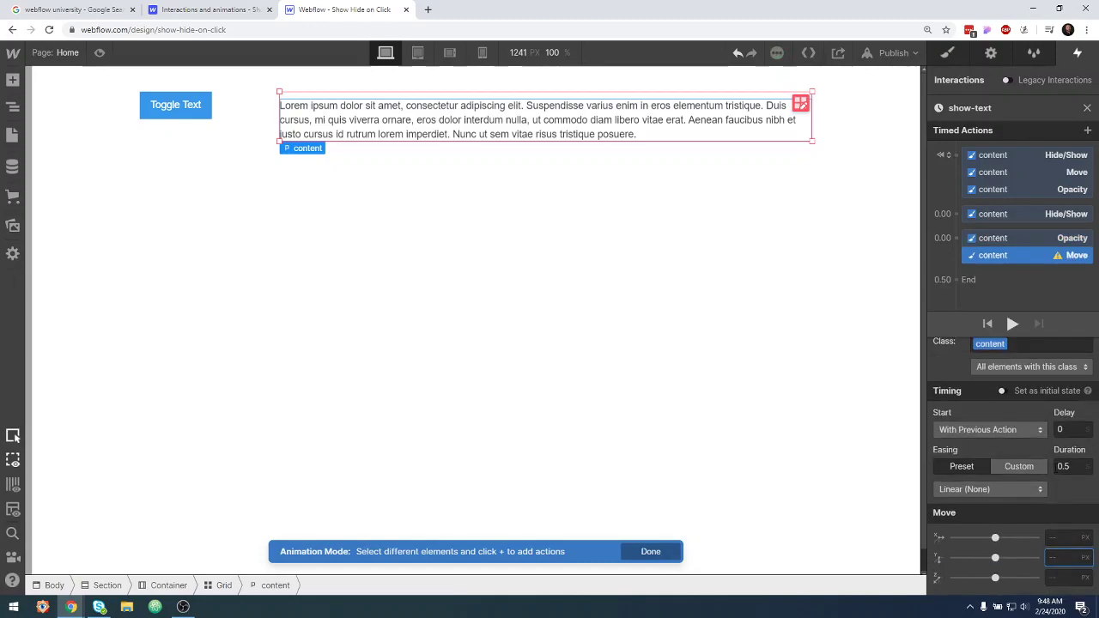
type("0")
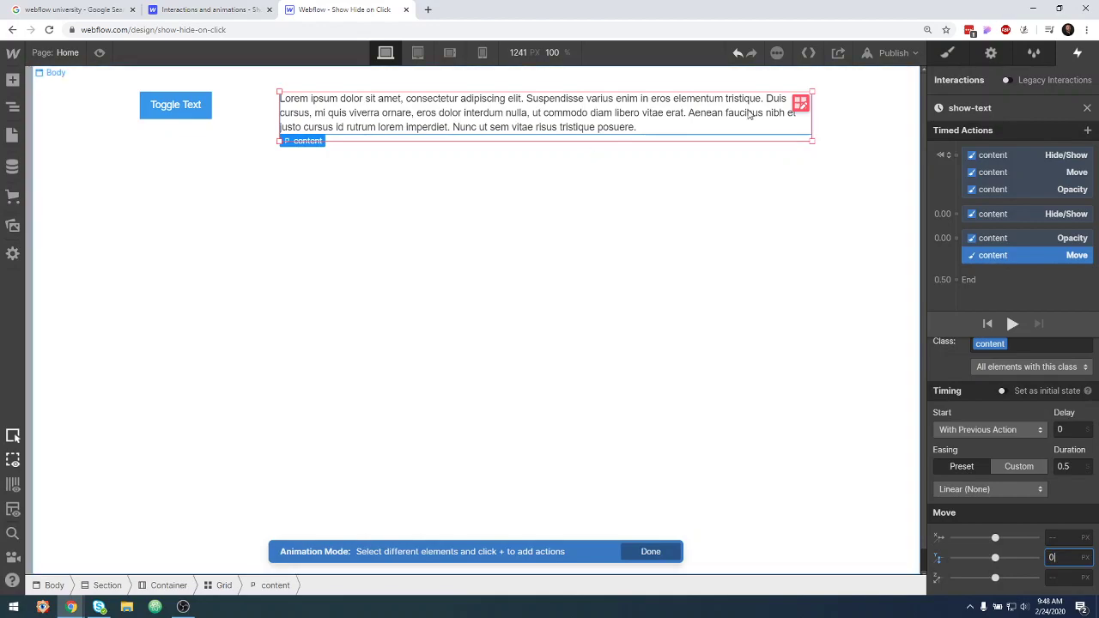
Play the show-text animation on the canvas to check the upward movement, and test the toggle in page preview.
left_click(1014, 324)
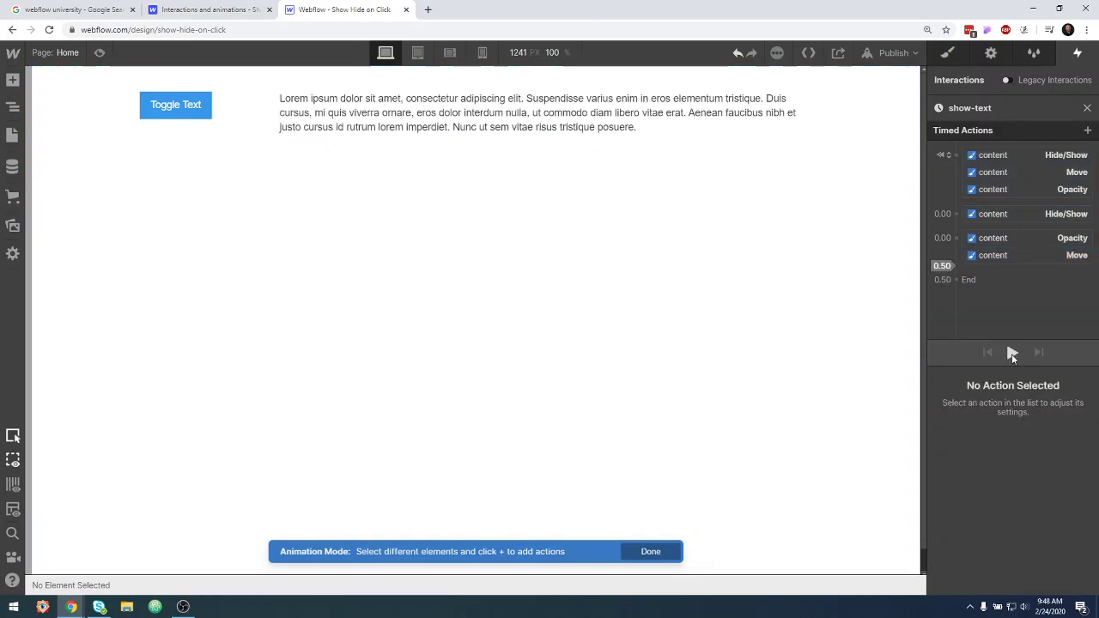
left_click(1013, 353)
left_click(1013, 353)
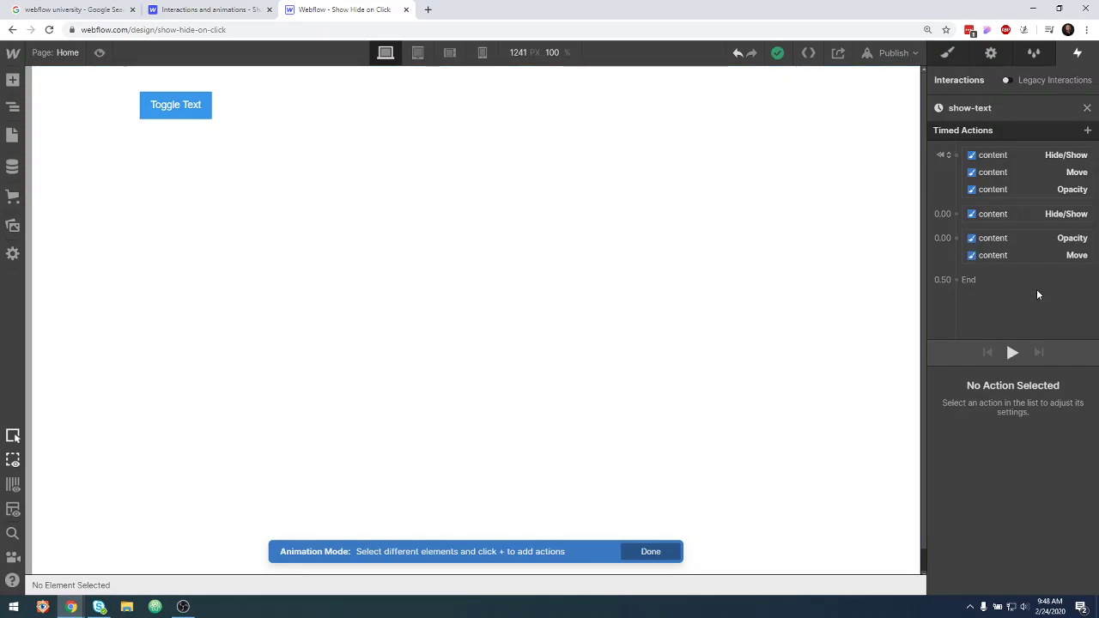
key("ctrl+shift+p")
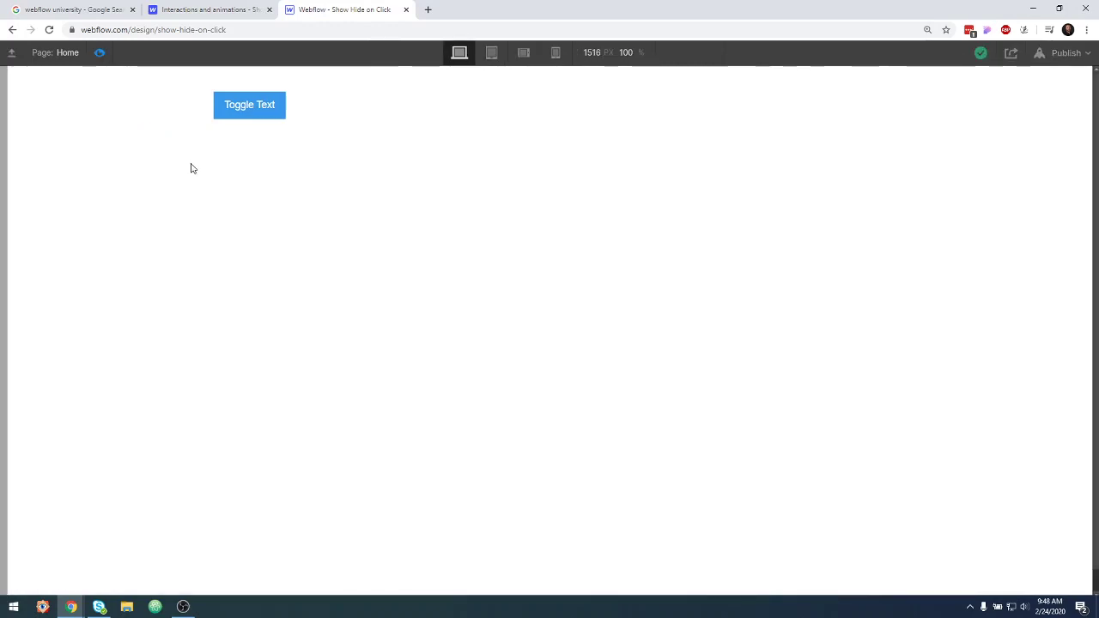
left_click(264, 117)
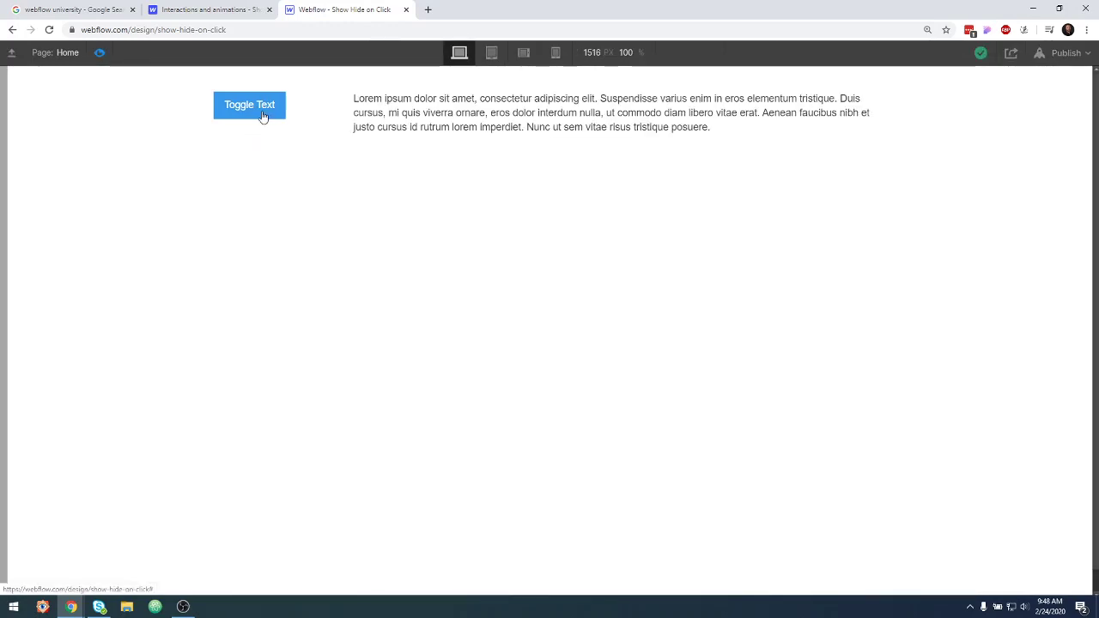
left_click(264, 116)
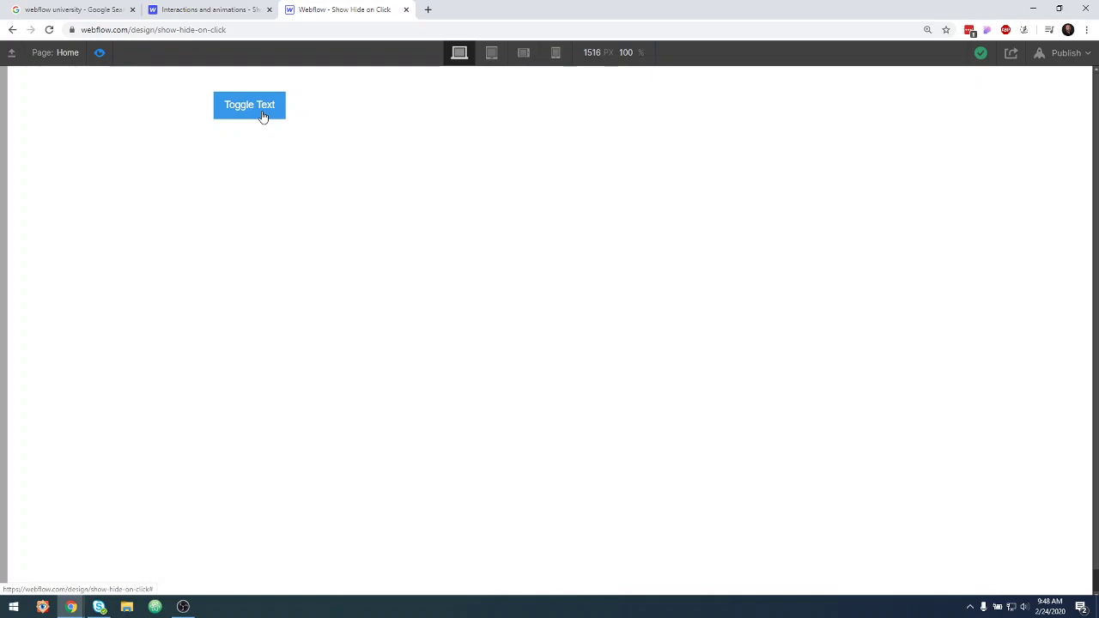
key("ctrl+shift+p")
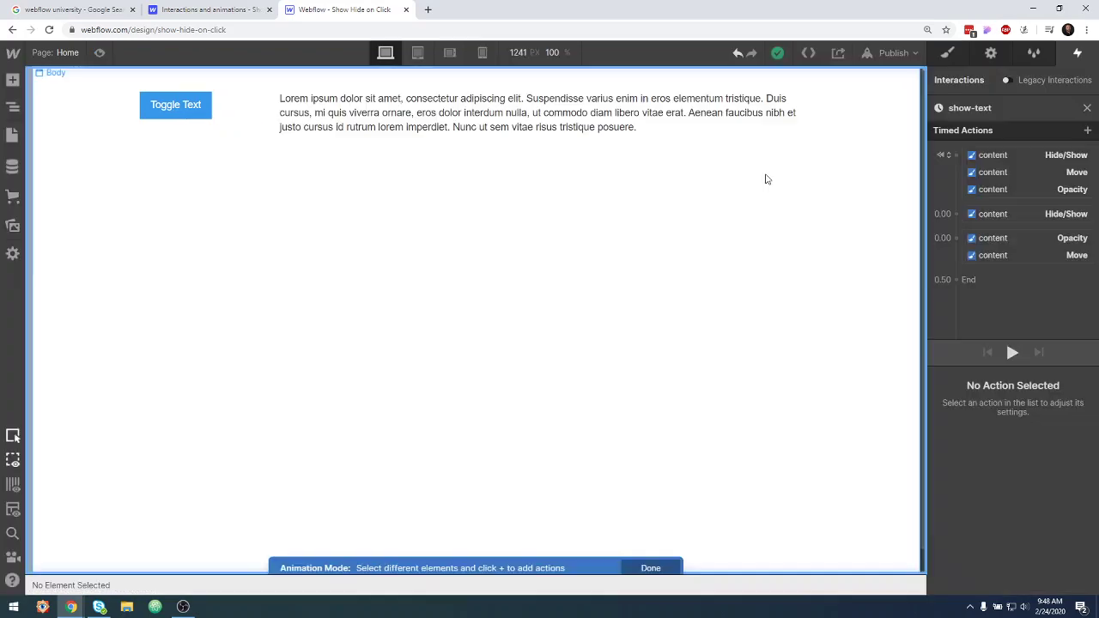
In the hide-text animation, add a Move action of 10 px on Y for the content class alongside its Opacity action.
left_click(1088, 109)
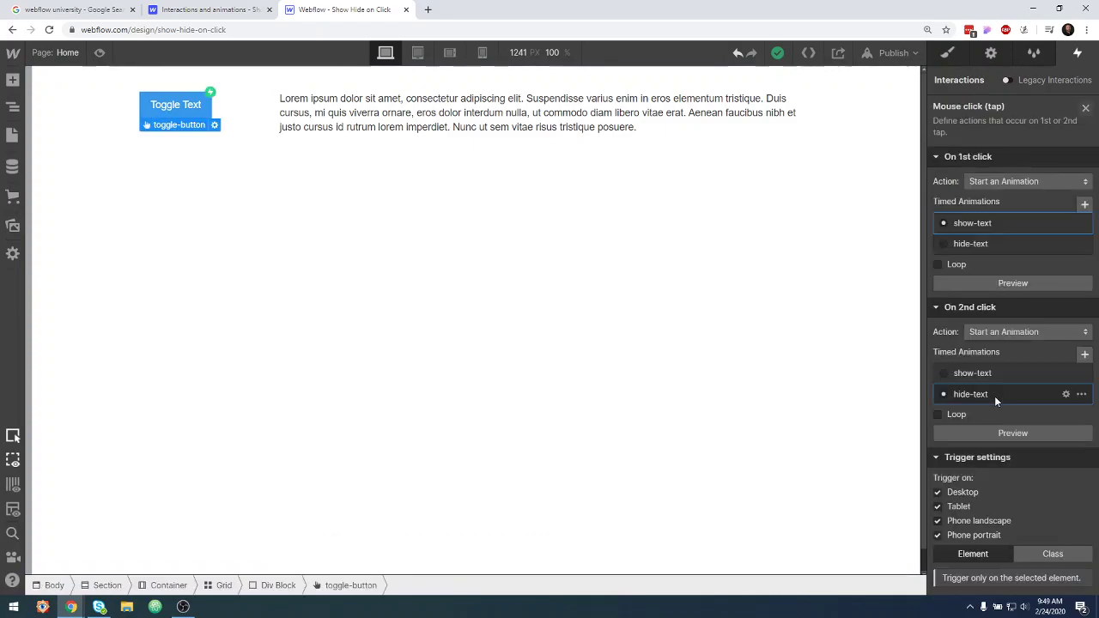
left_click(994, 396)
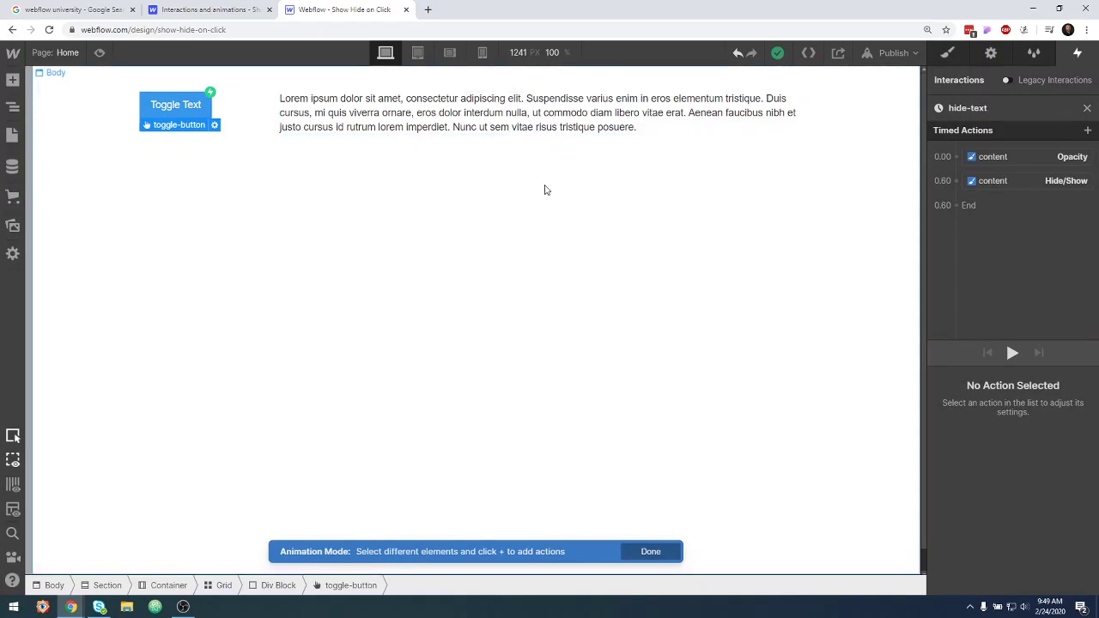
left_click(1038, 162)
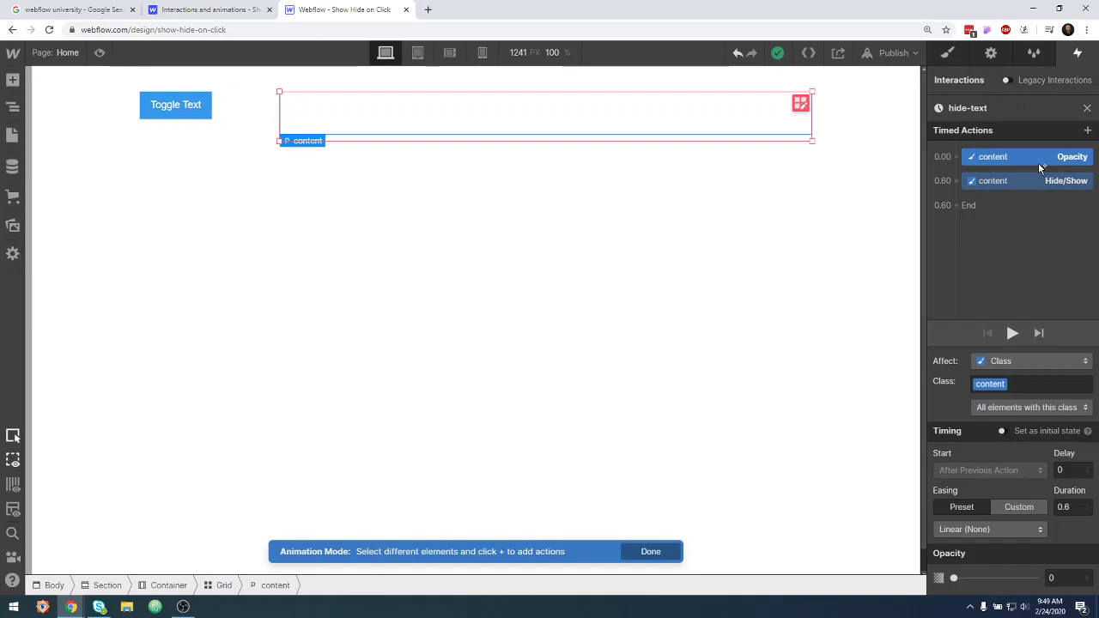
left_click(957, 156)
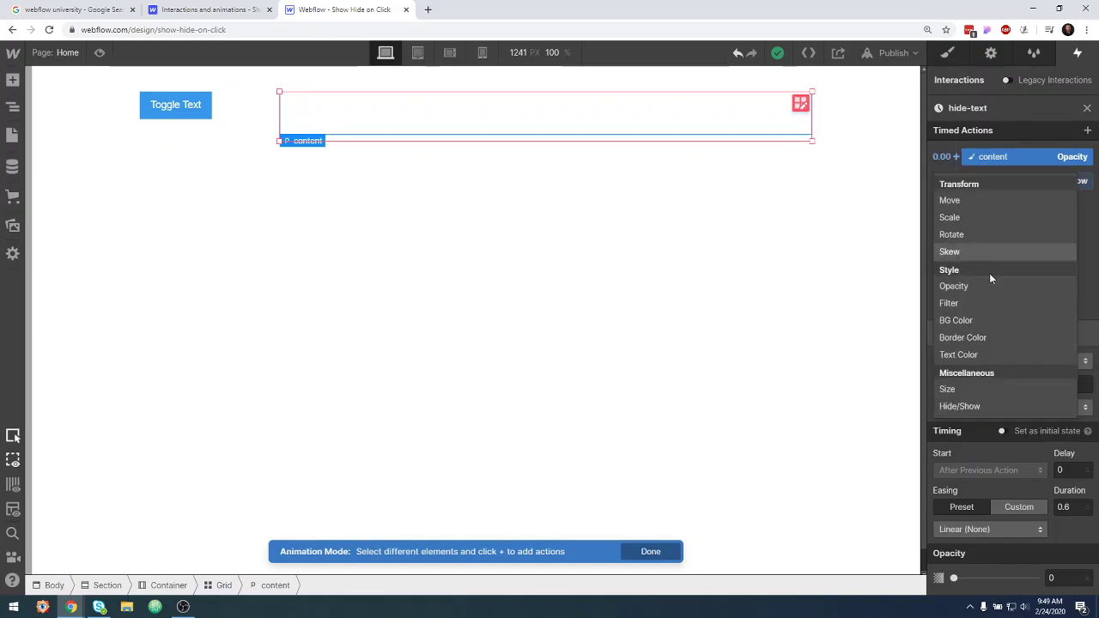
left_click(970, 200)
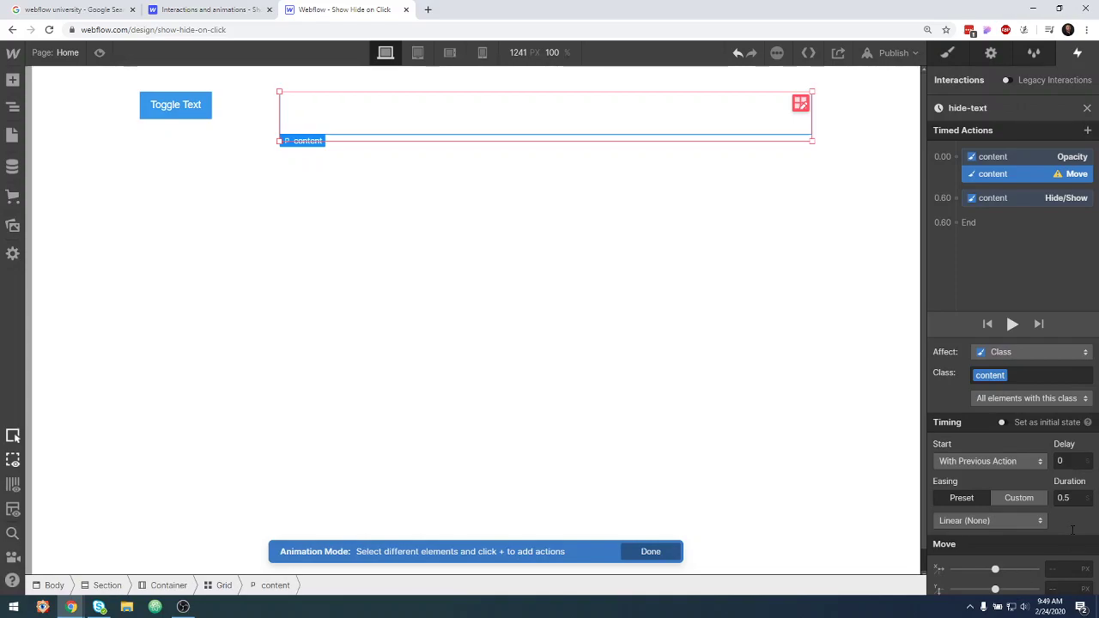
scroll(984, 537, "down", 1)
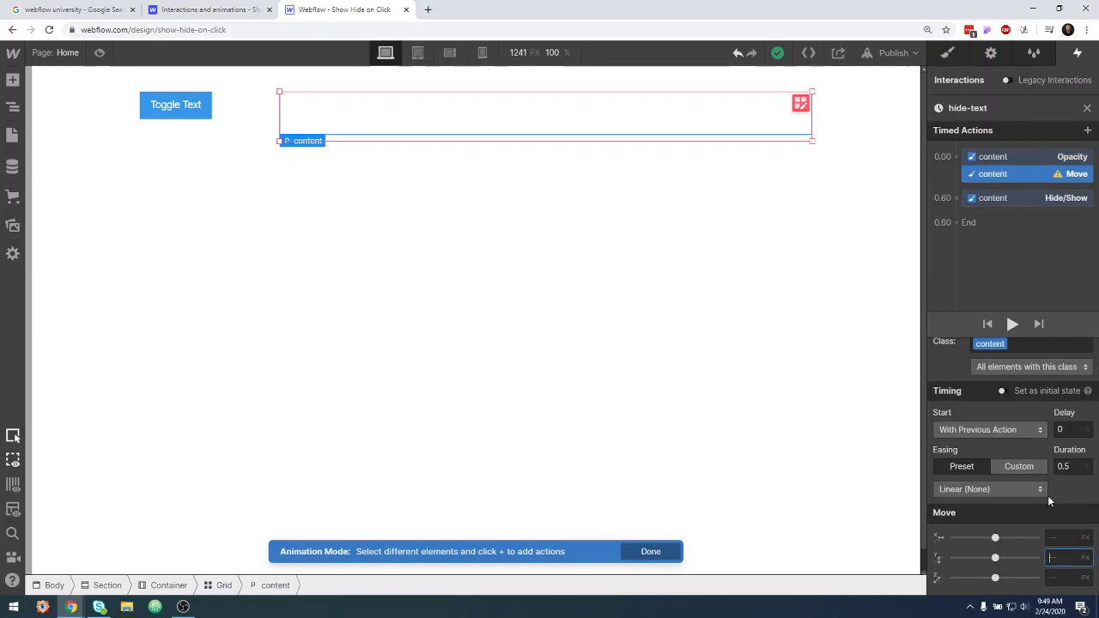
type("10")
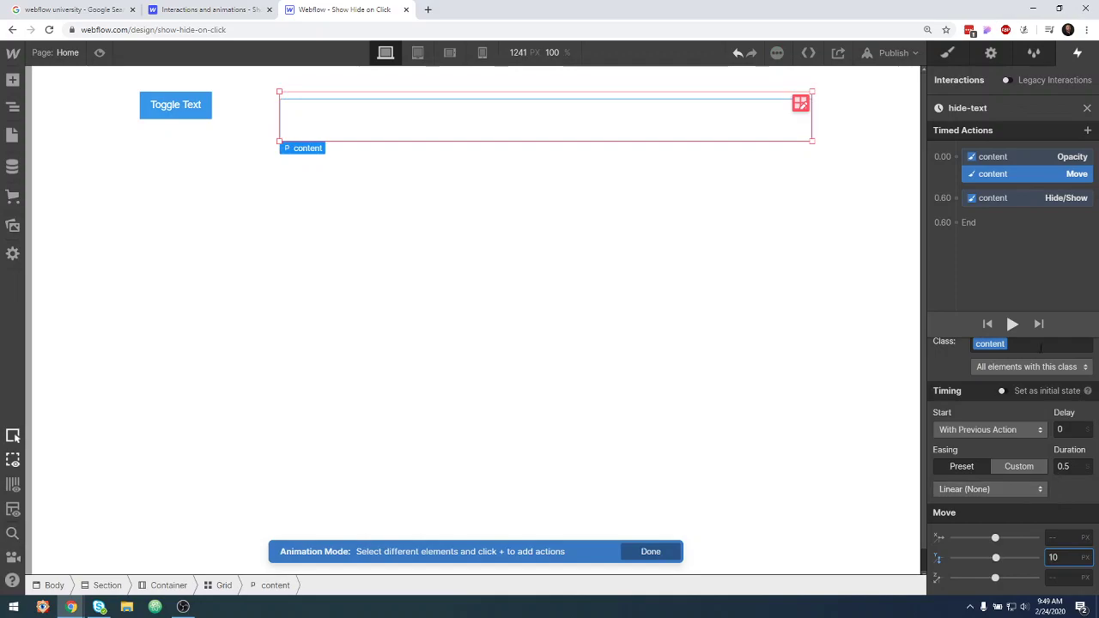
Play the hide-text animation on the canvas, and test the paragraph's show and hide movement with Toggle Text in page preview.
left_click(1029, 262)
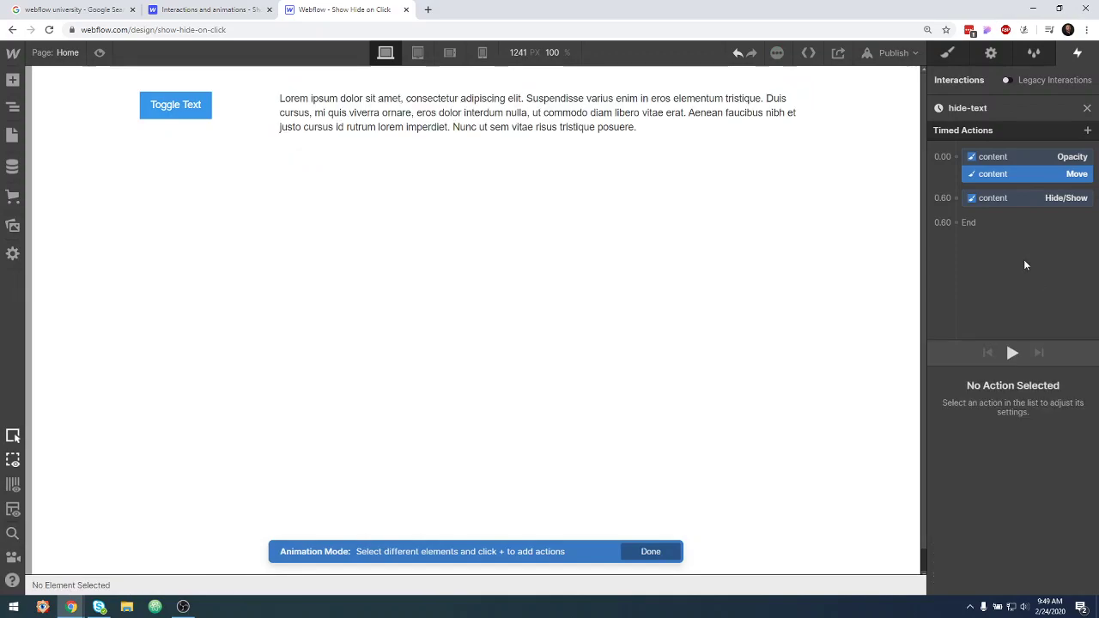
left_click(1013, 353)
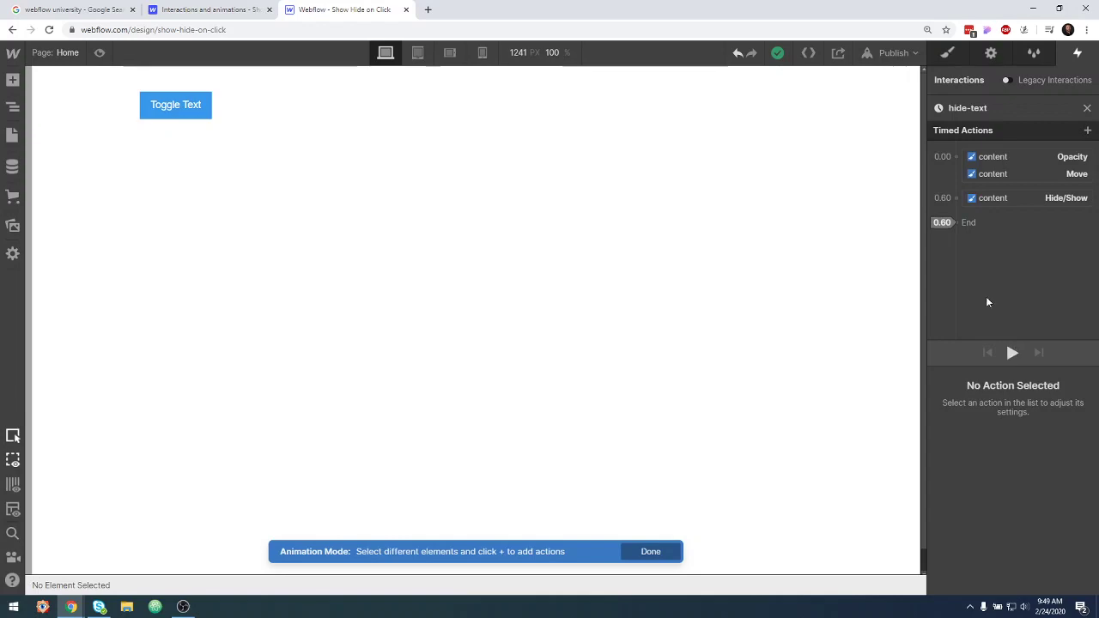
left_click(100, 52)
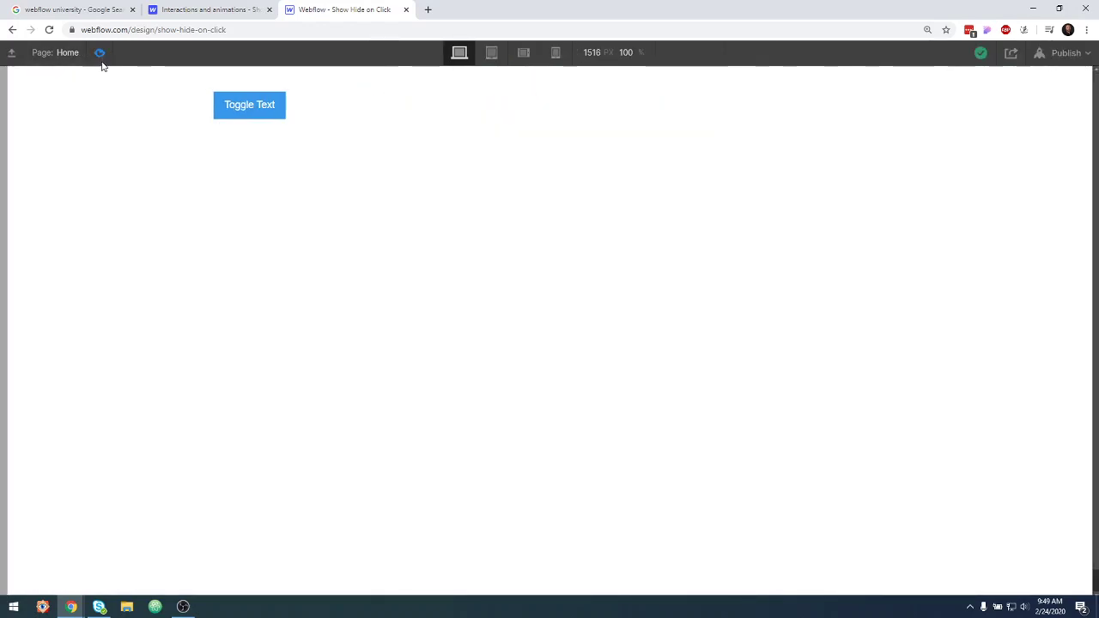
left_click(263, 120)
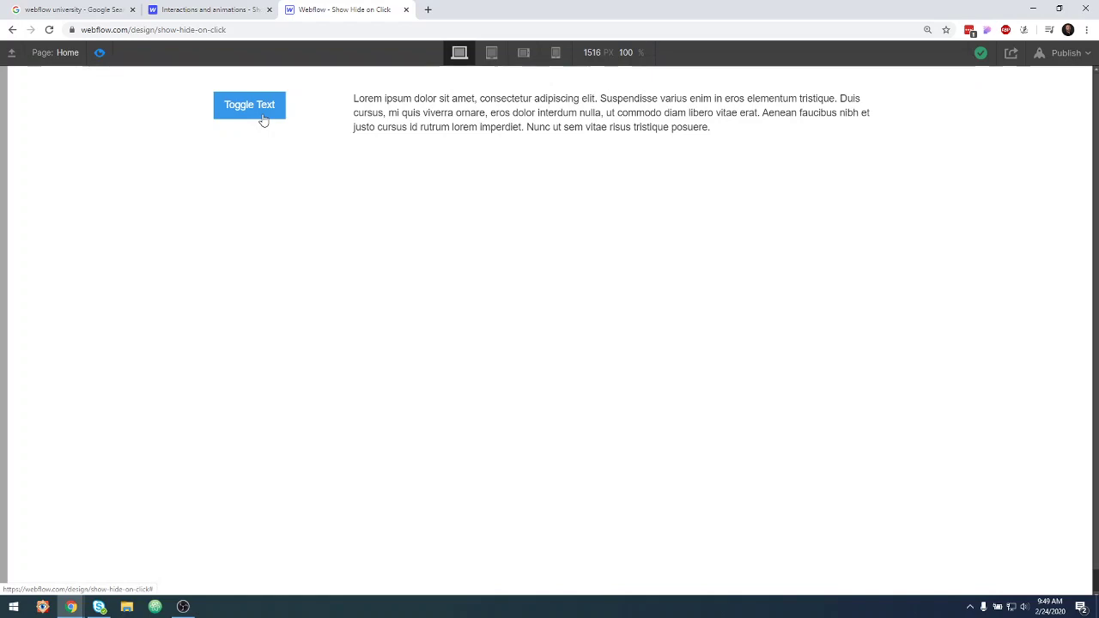
left_click(265, 121)
left_click(265, 120)
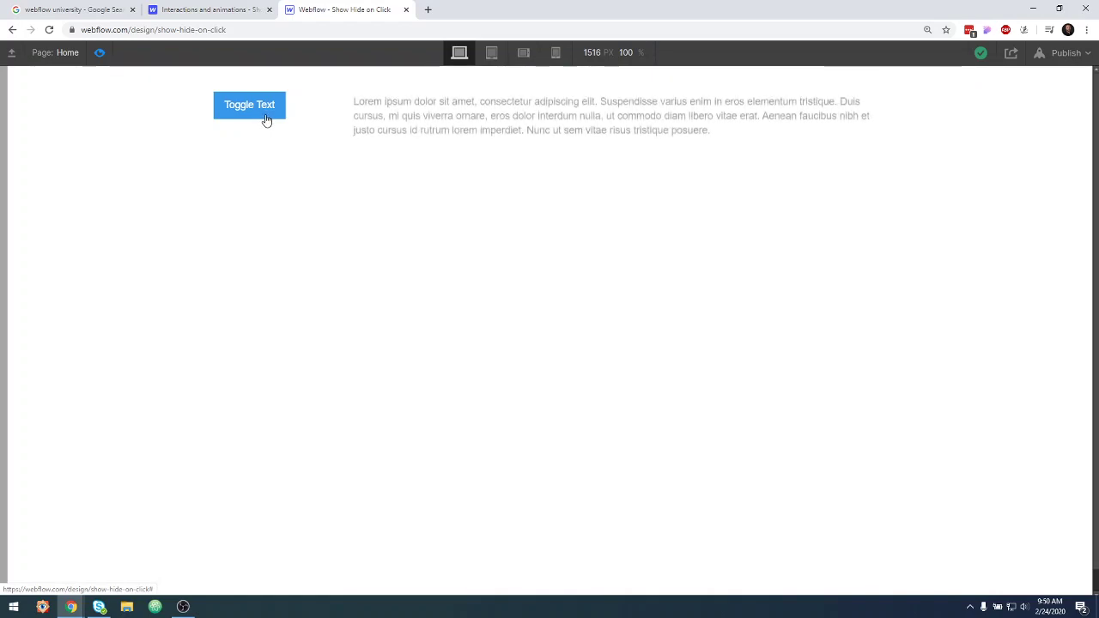
left_click(266, 120)
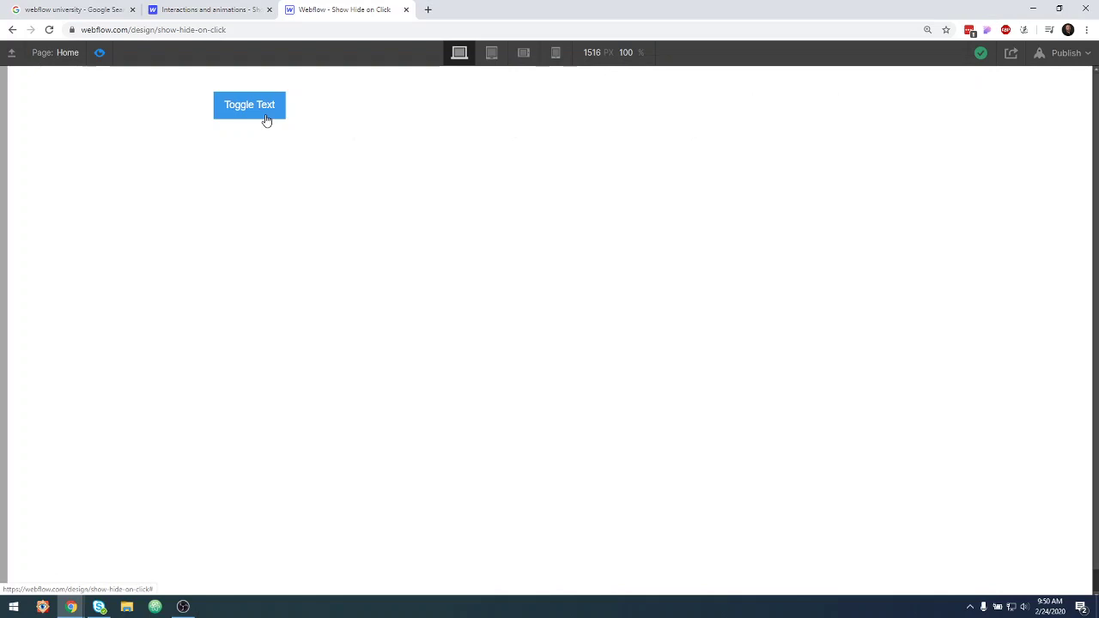
left_click(266, 120)
left_click(99, 52)
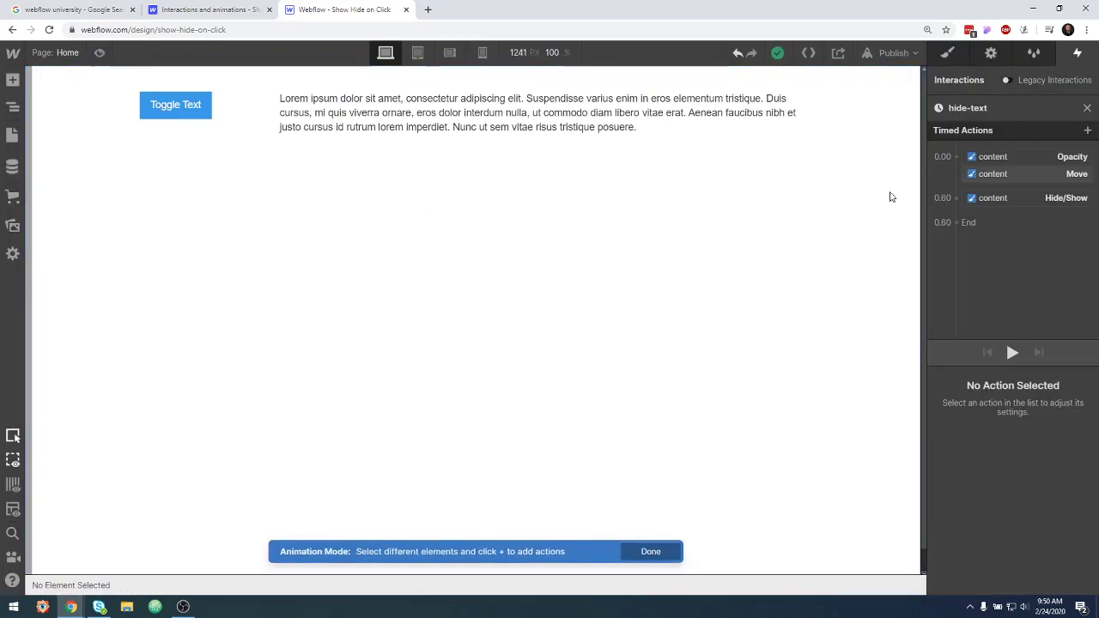
In the show-text animation, set the easing of the final content Opacity and Move actions to Ease.
left_click(1089, 109)
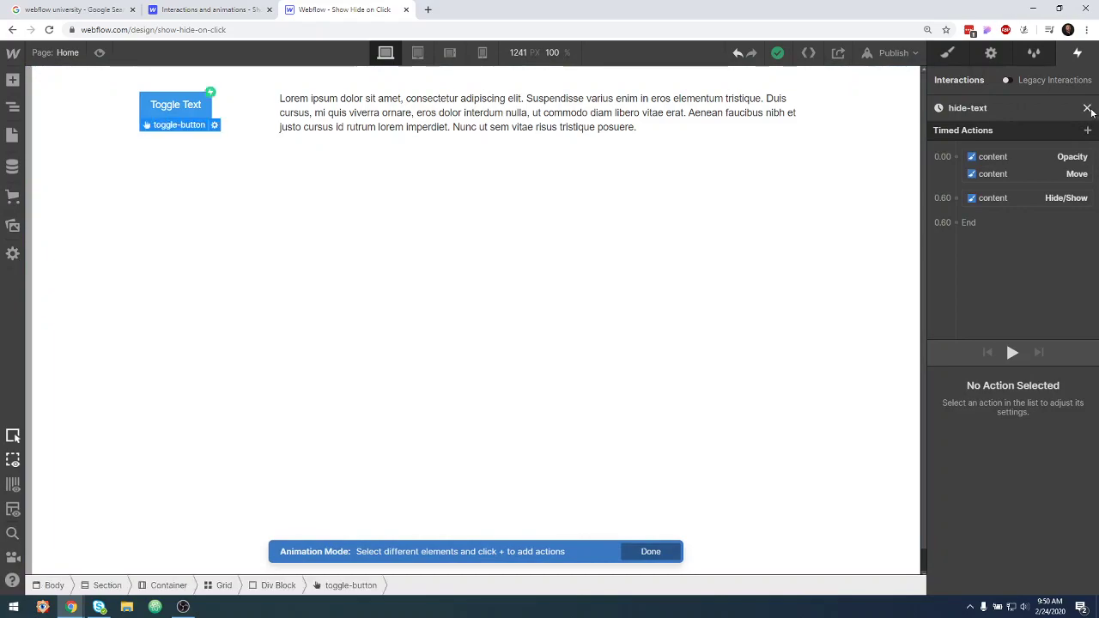
left_click(1015, 224)
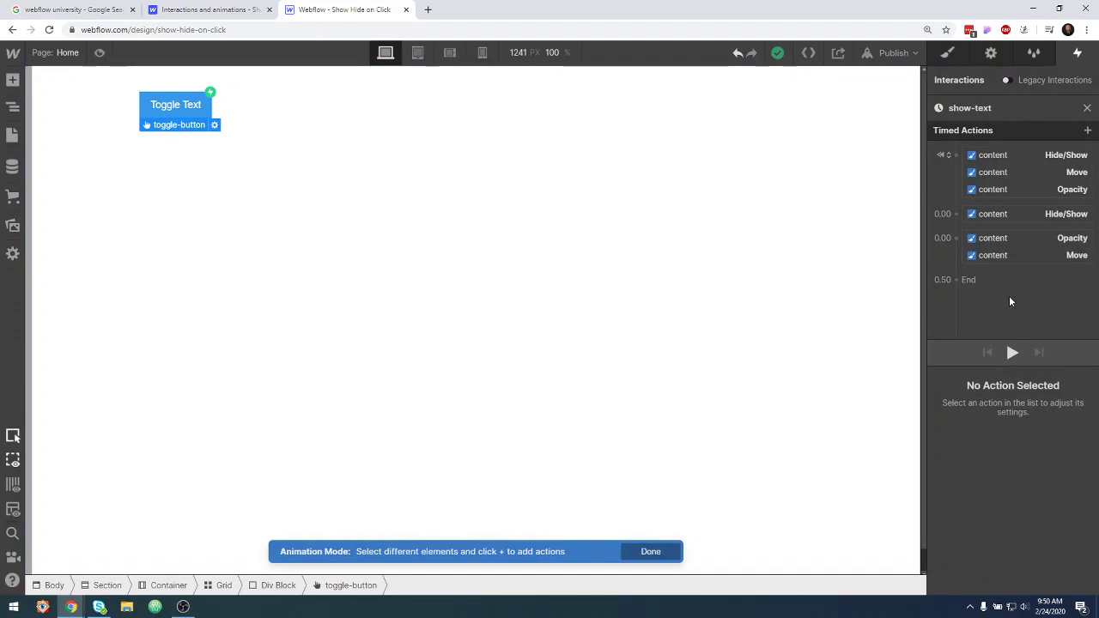
left_click(1021, 171)
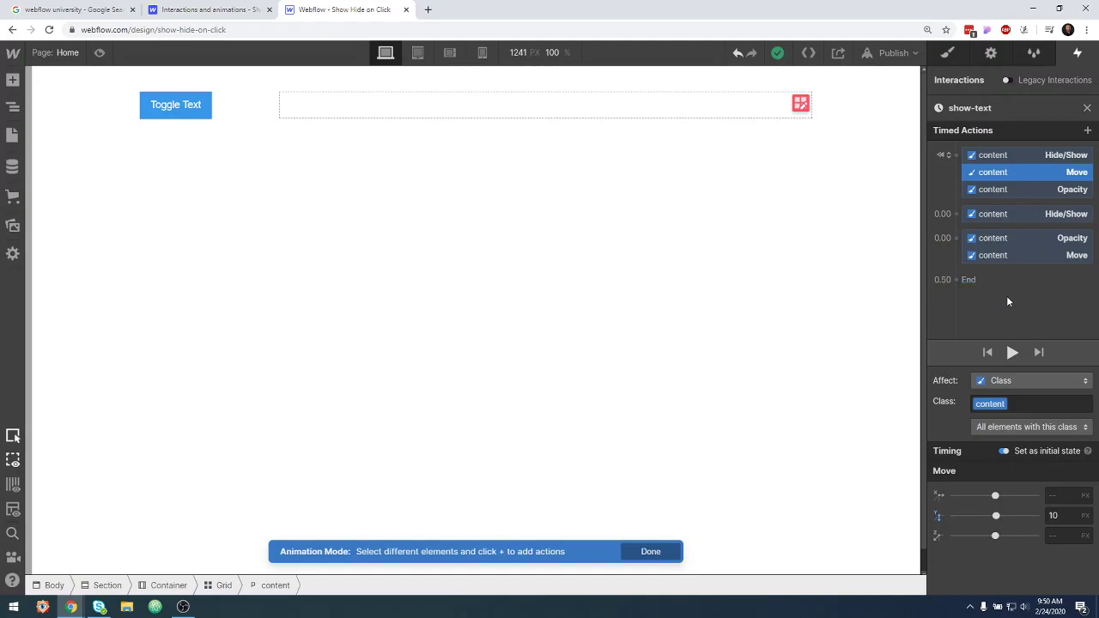
left_click(1020, 242)
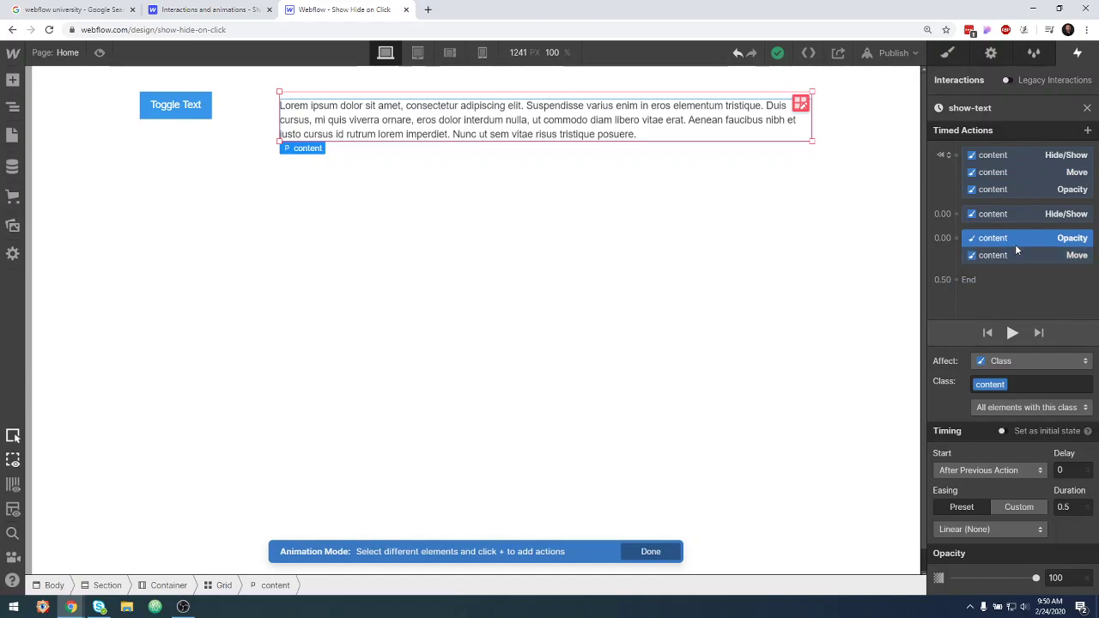
left_click(1002, 531)
left_click(1015, 253)
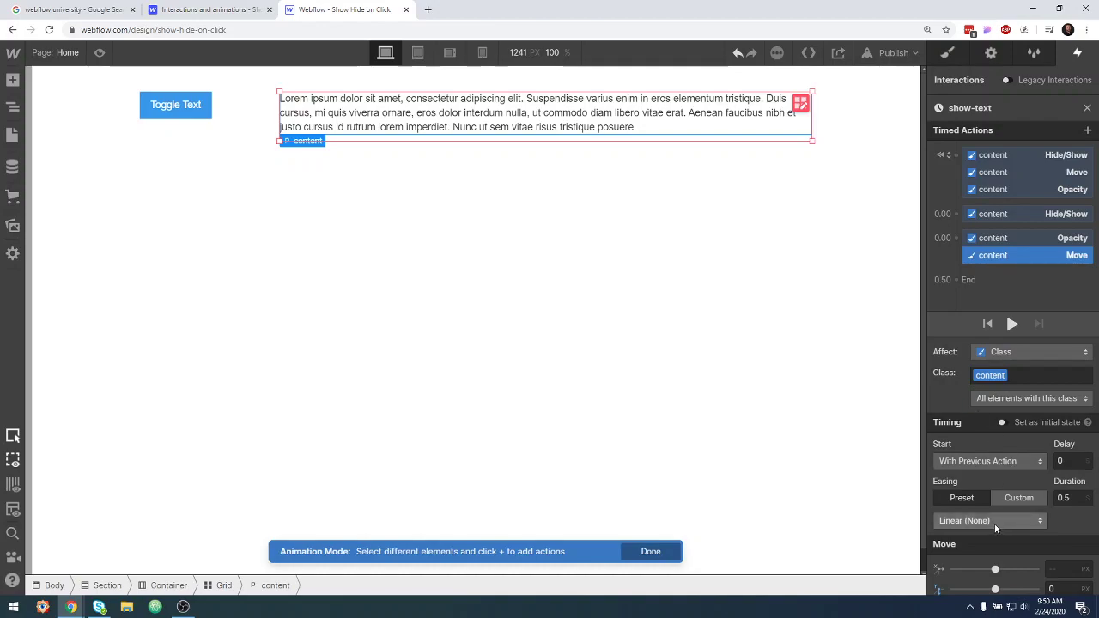
left_click(995, 522)
left_click(962, 89)
left_click(1087, 107)
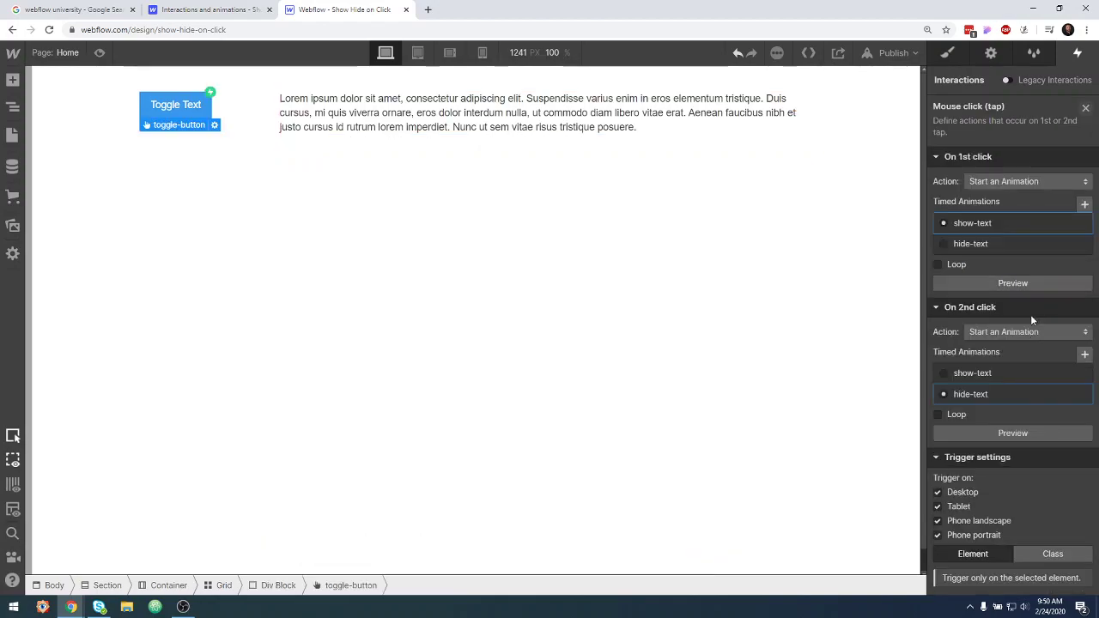
In the hide-text animation, set the easing of the content Opacity and Move actions to Ease.
left_click(1010, 393)
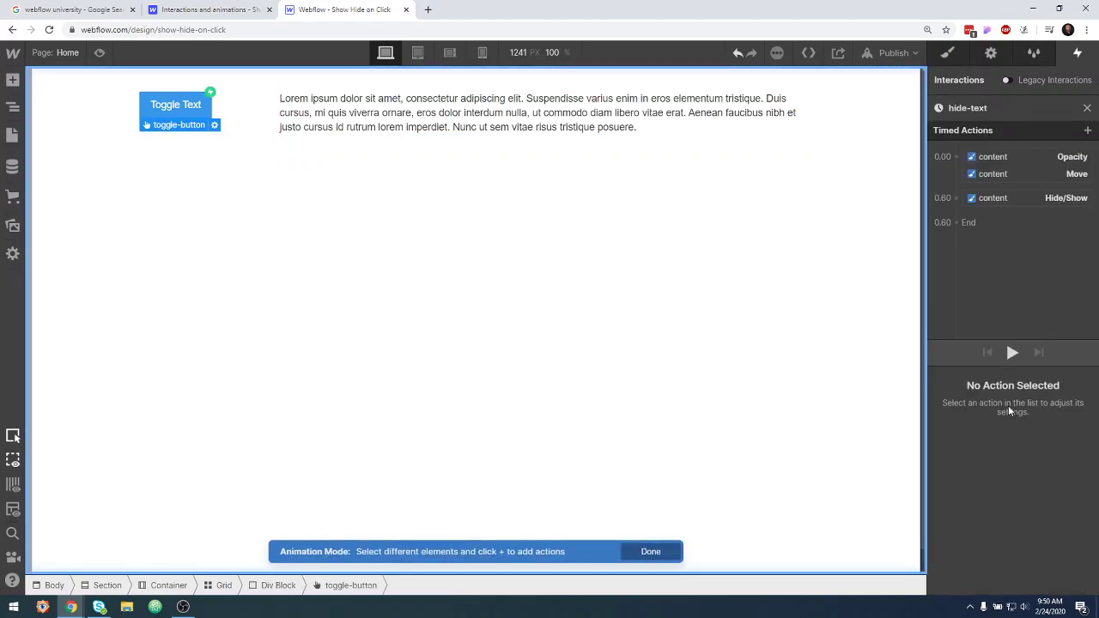
left_click(1010, 157)
left_click(1008, 530)
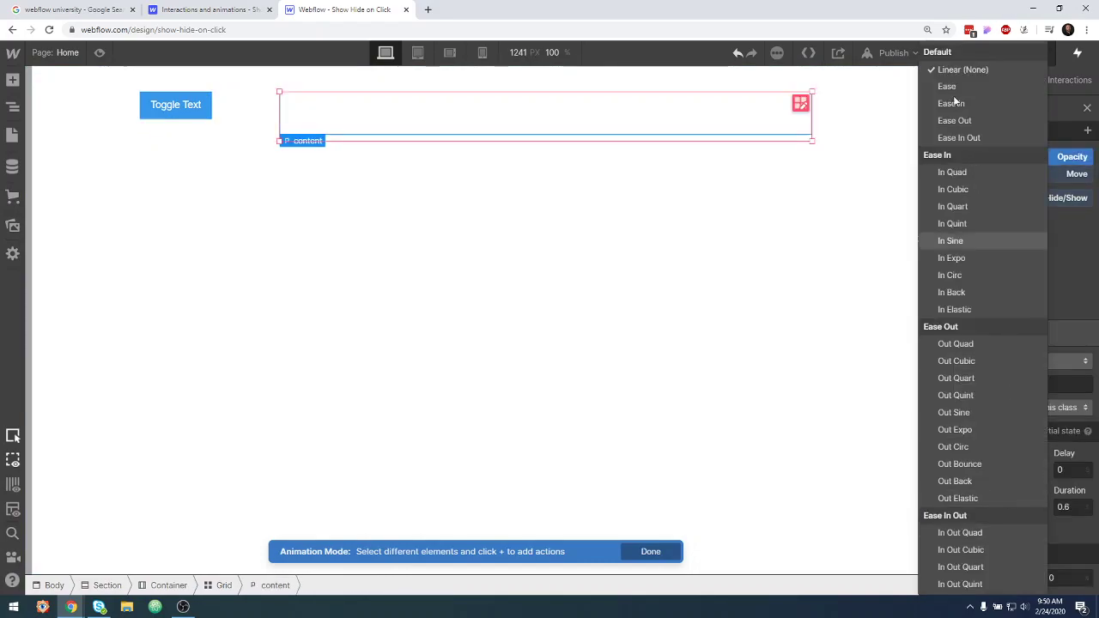
left_click(953, 85)
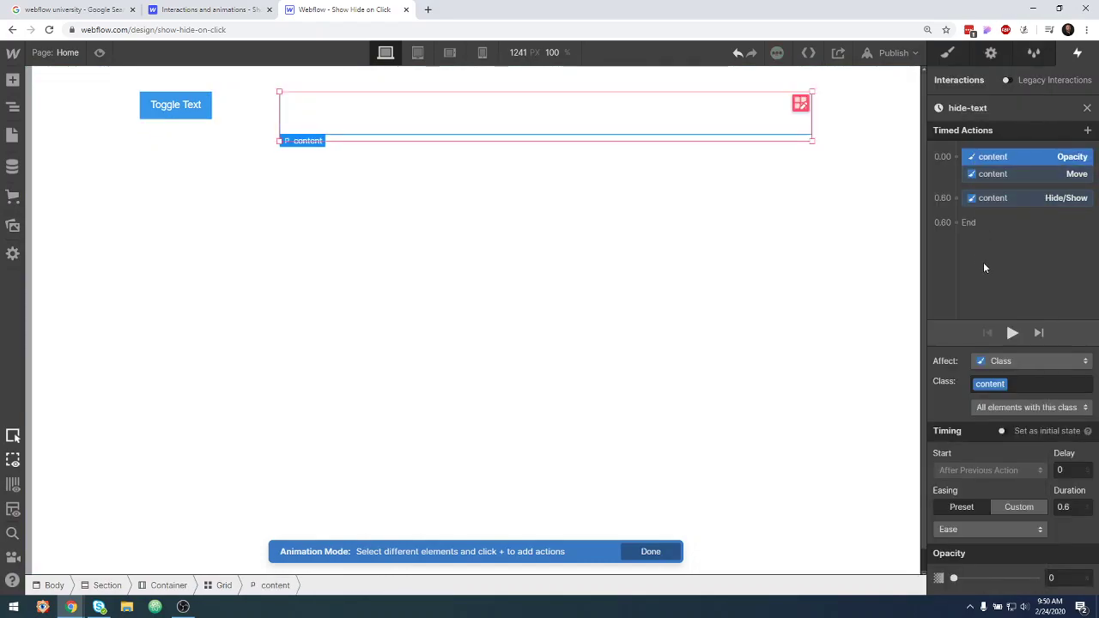
left_click(1003, 175)
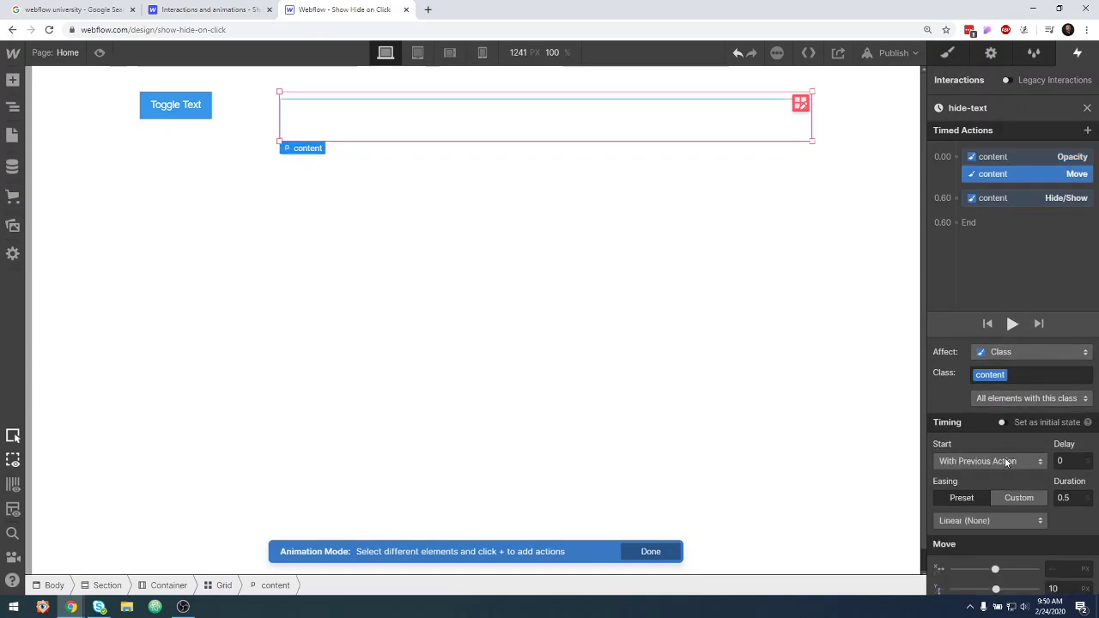
left_click(990, 521)
left_click(965, 89)
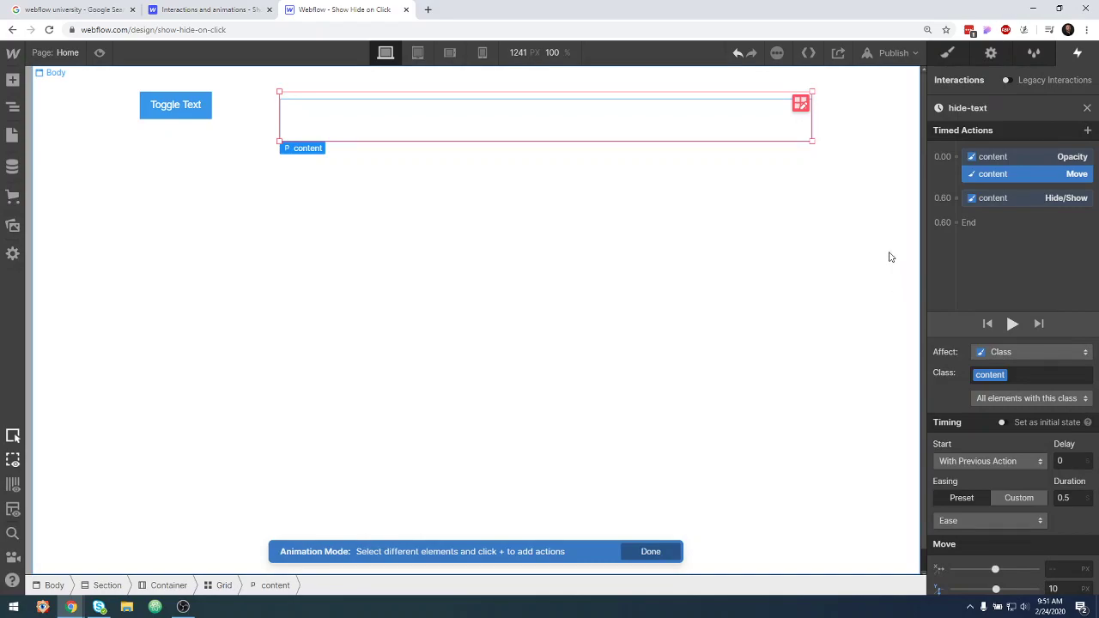
Preview the page and toggle the paragraph repeatedly with Toggle Text to check the eased show and hide animations.
key("ctrl+shift+p")
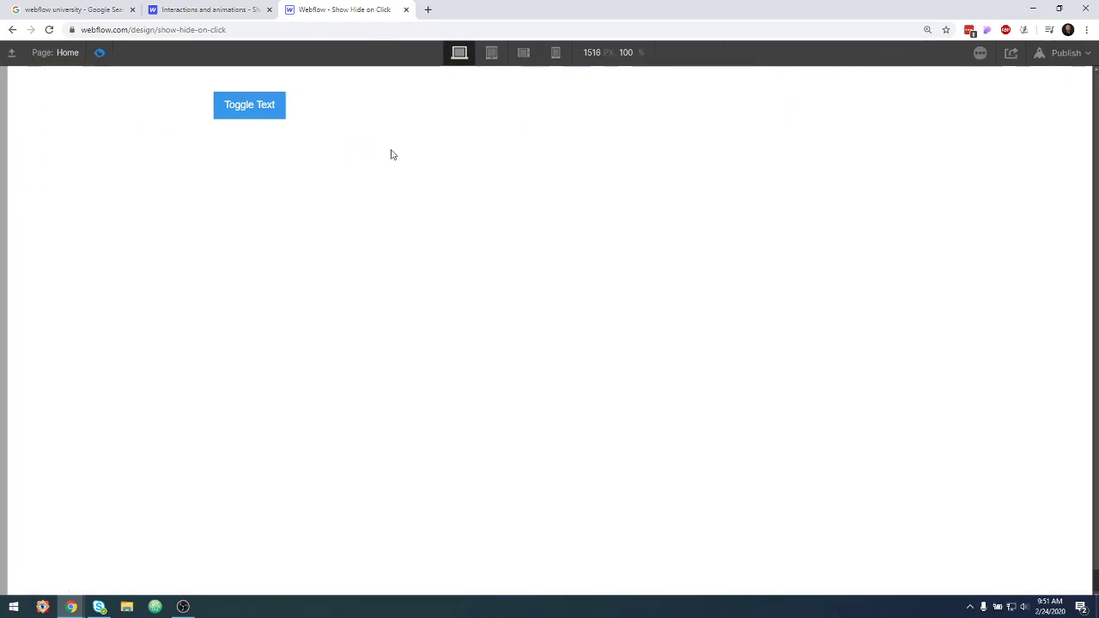
left_click(279, 119)
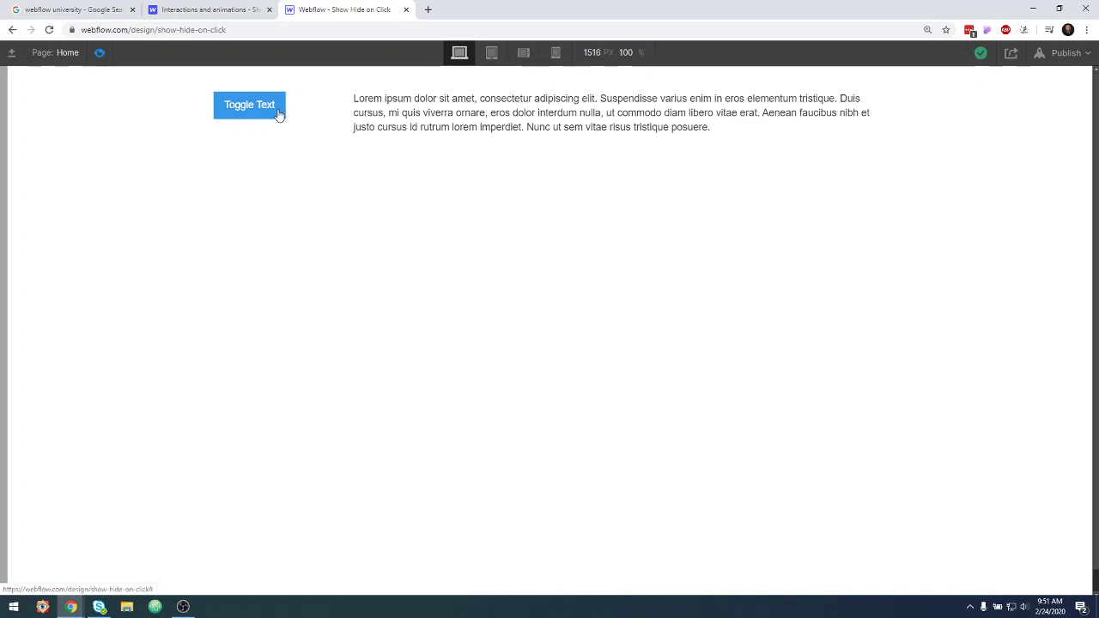
left_click(278, 115)
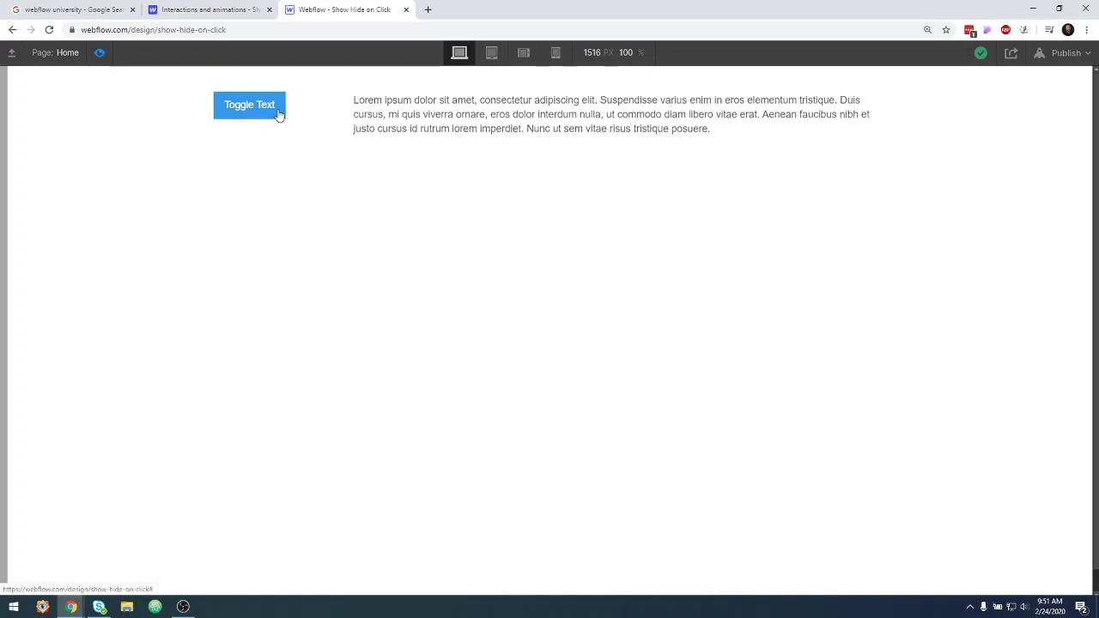
left_click(278, 115)
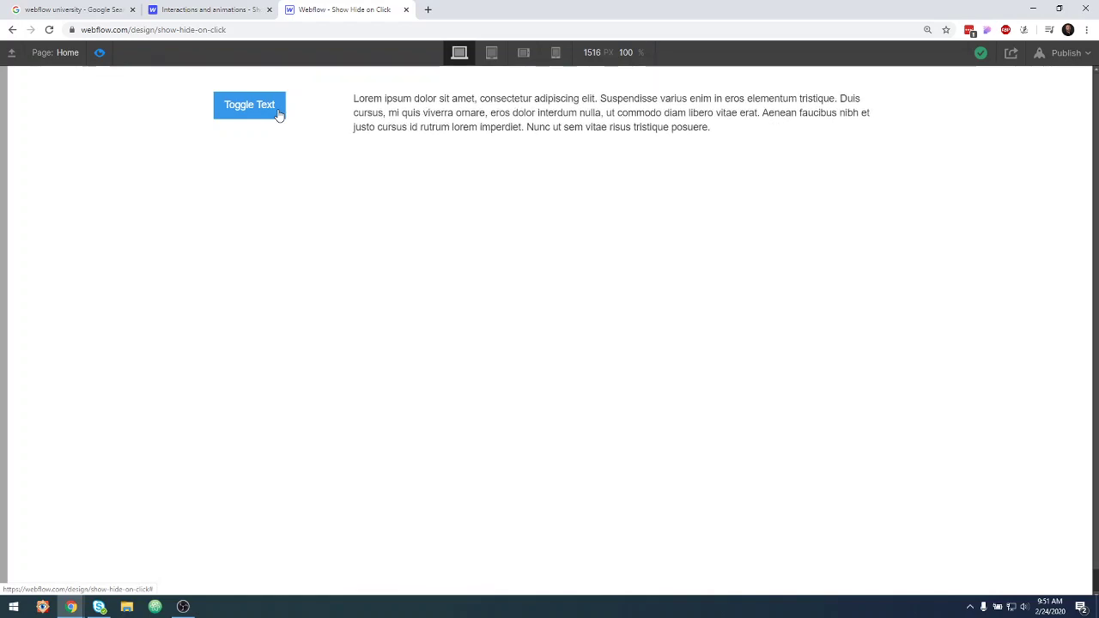
left_click(278, 115)
left_click(279, 115)
left_click(279, 114)
left_click(279, 114)
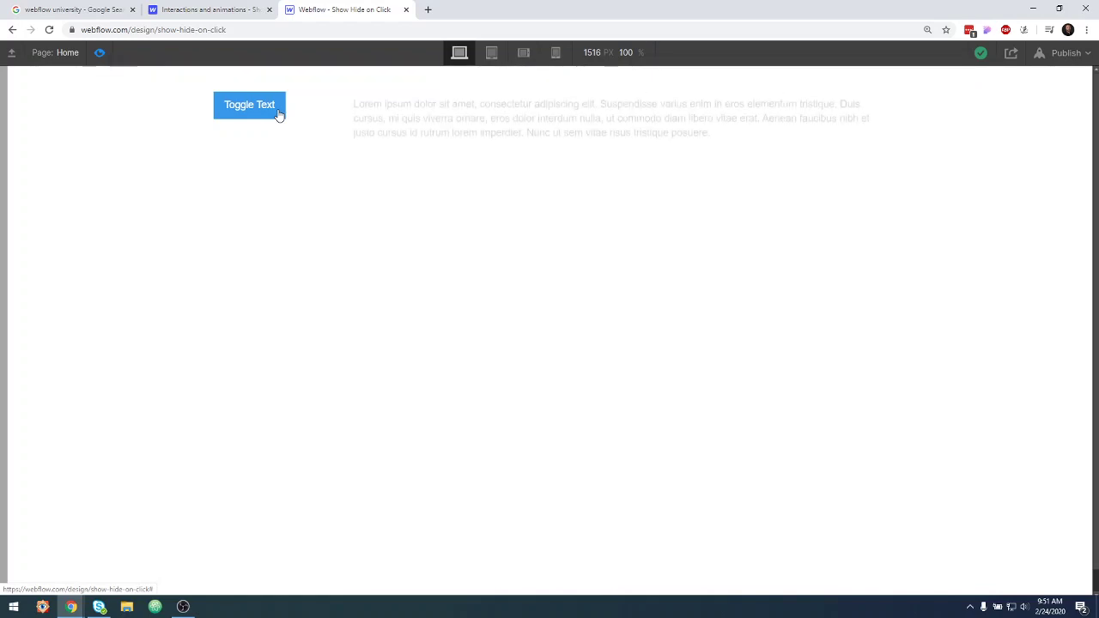
left_click(279, 114)
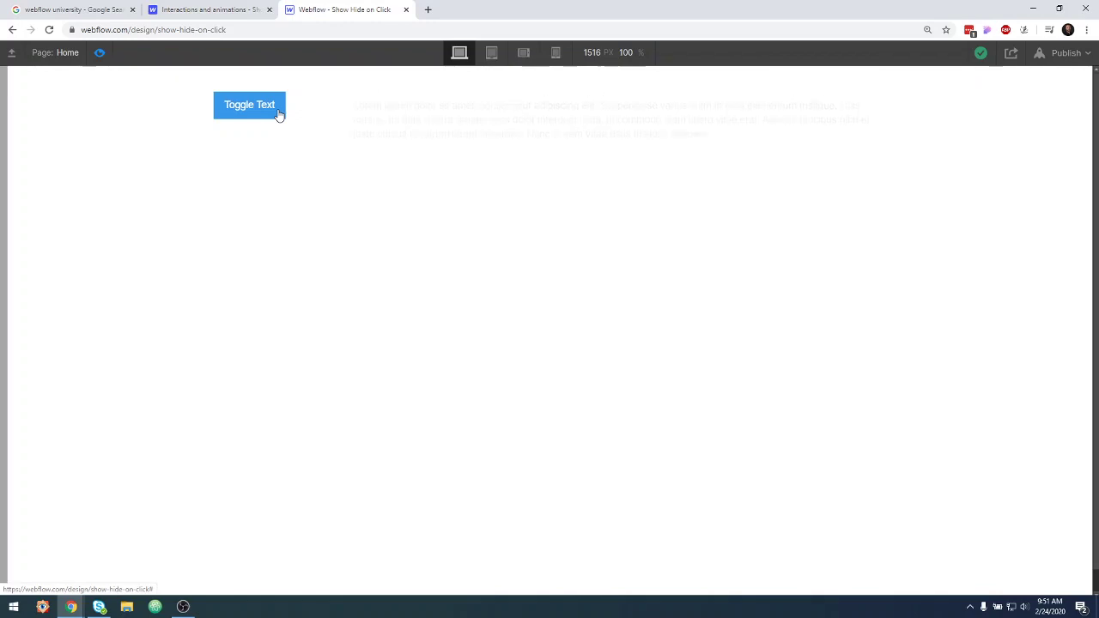
left_click(279, 114)
left_click(279, 115)
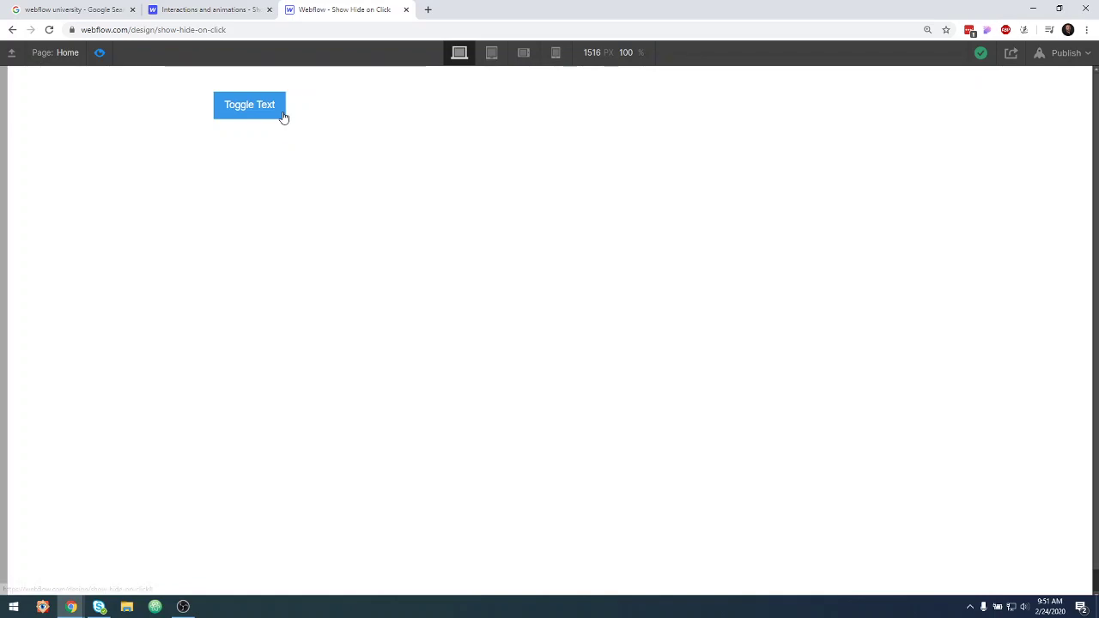
left_click(280, 115)
left_click(280, 115)
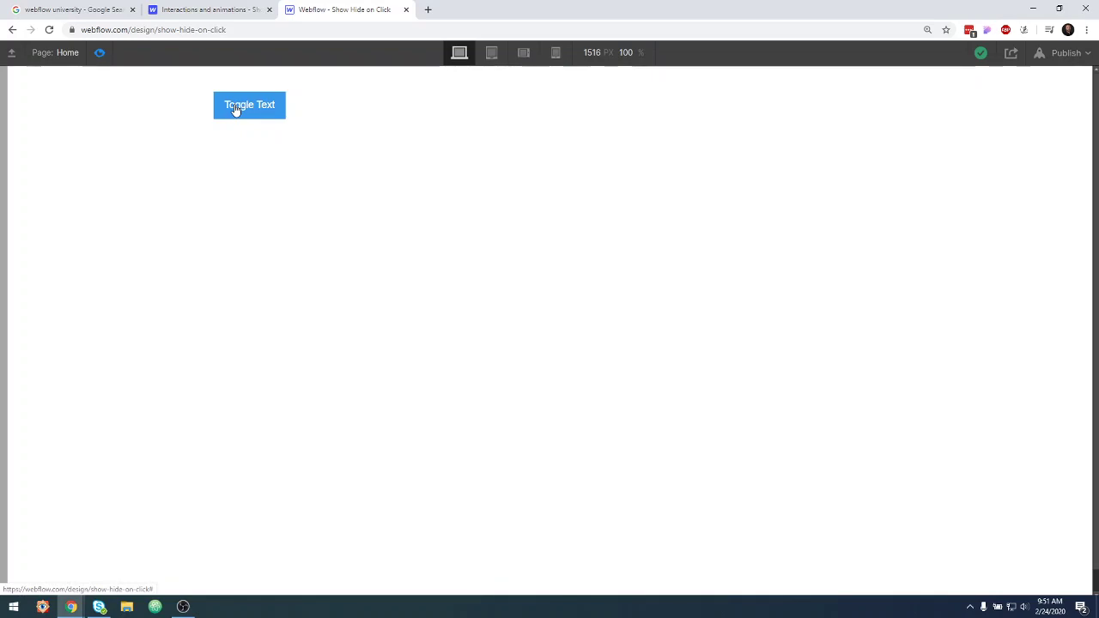
left_click(260, 112)
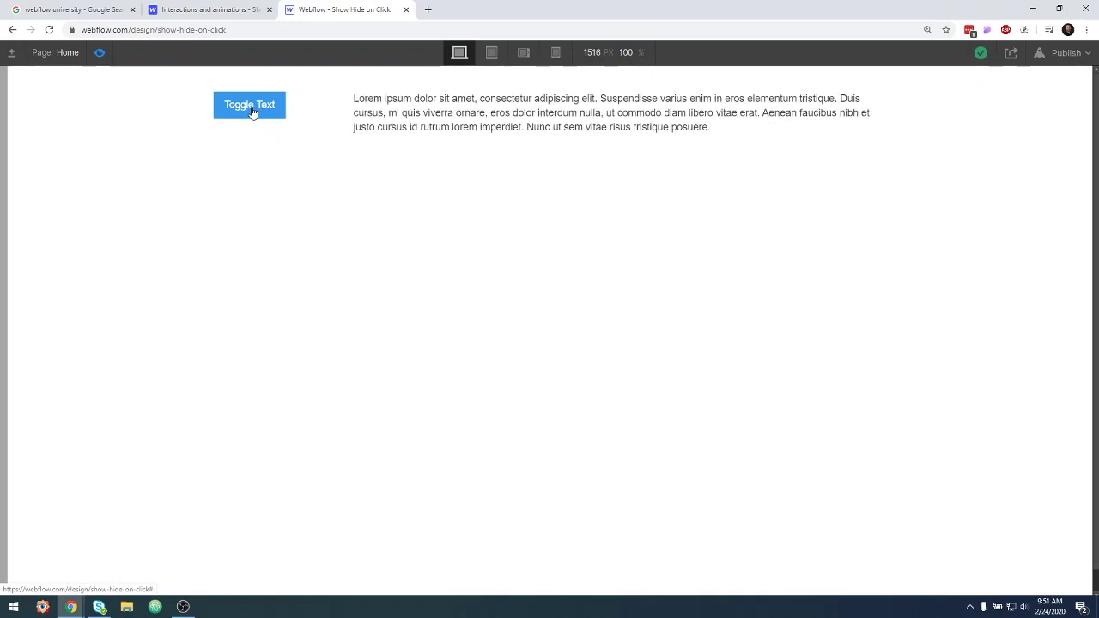
left_click(256, 111)
left_click(254, 111)
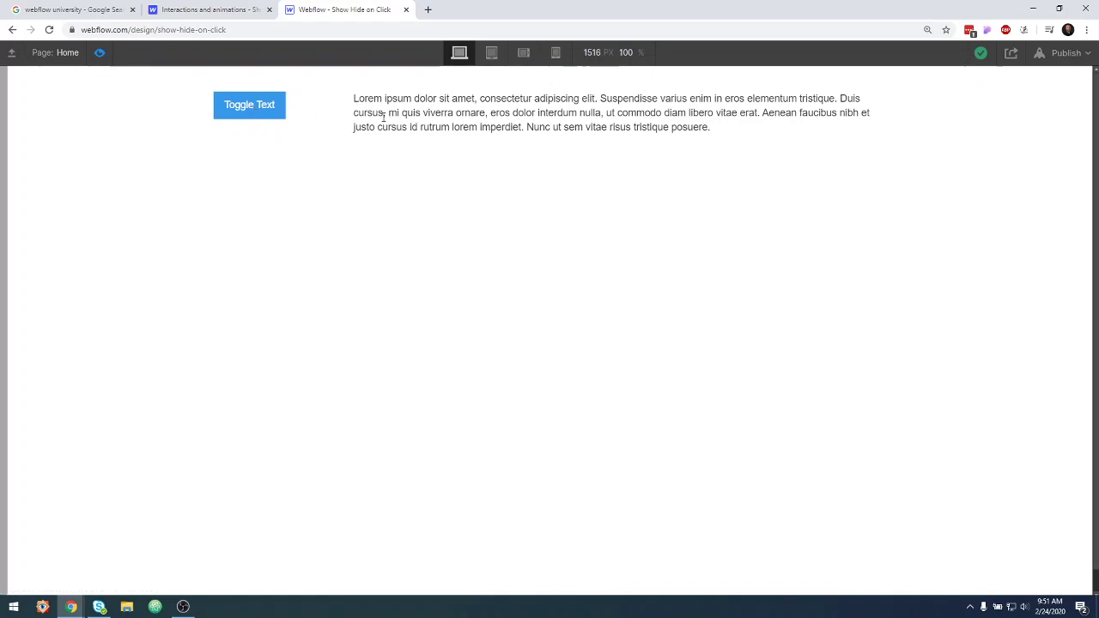
left_click_drag(365, 112, 283, 135)
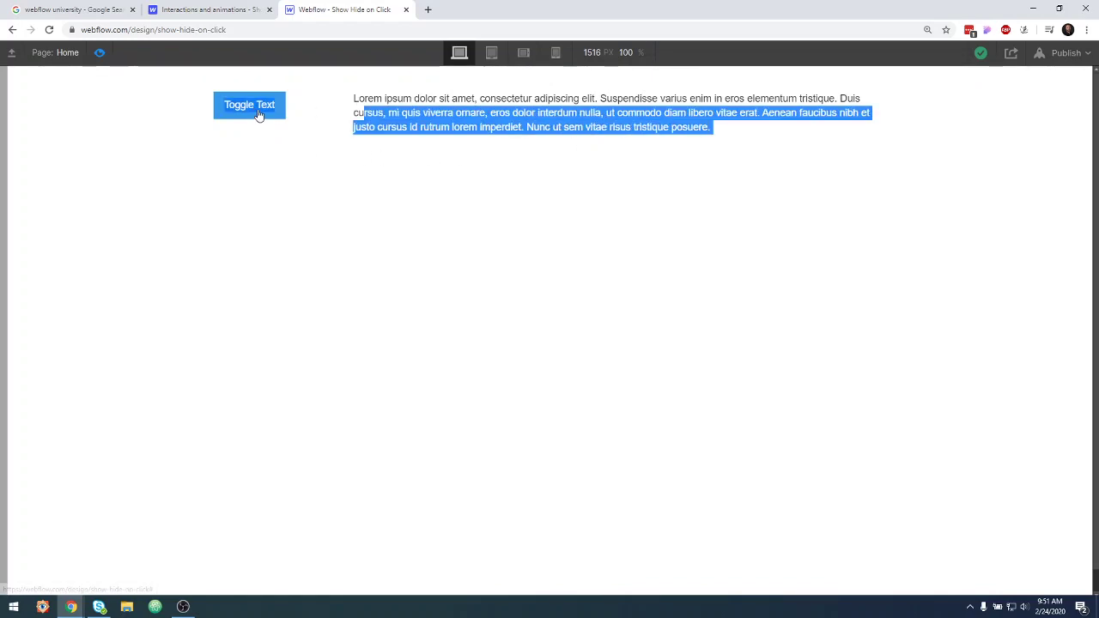
left_click(260, 112)
left_click(270, 114)
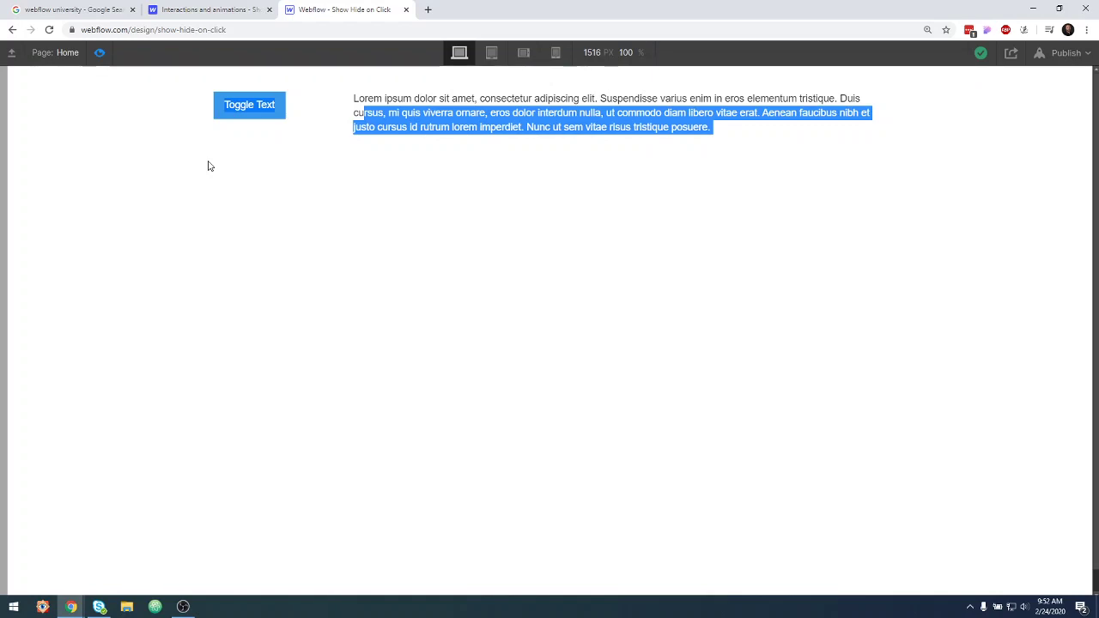
left_click(208, 166)
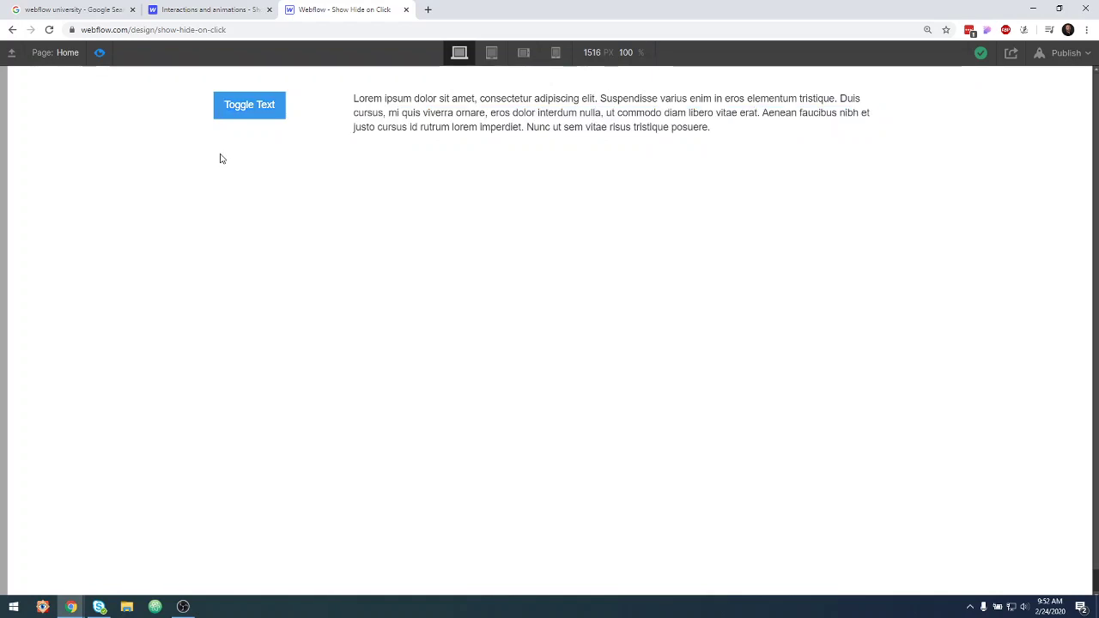
left_click(254, 120)
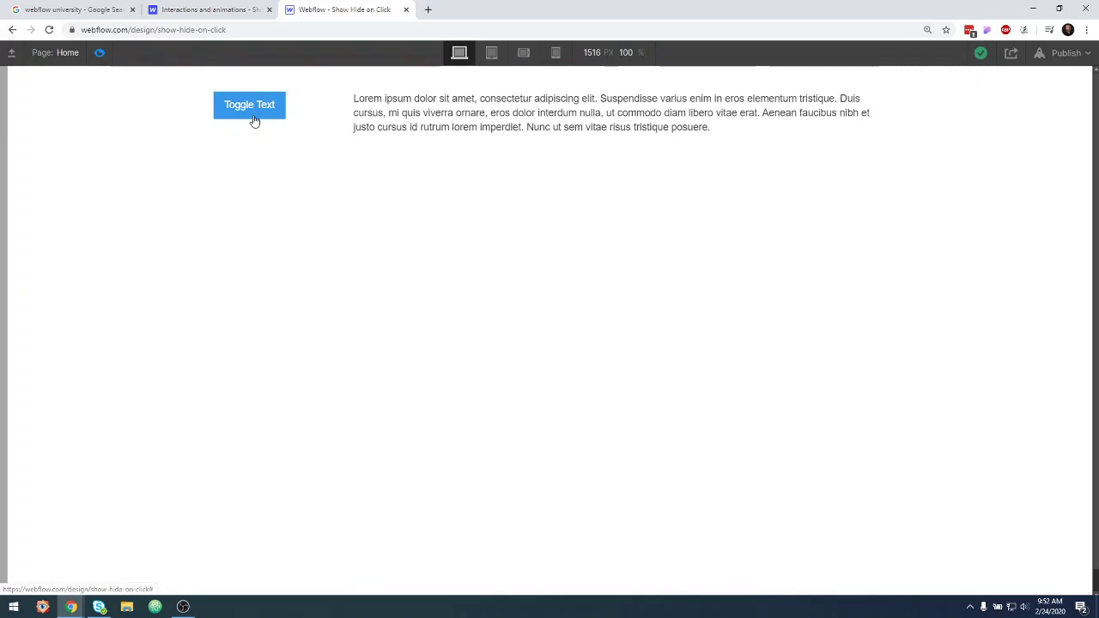